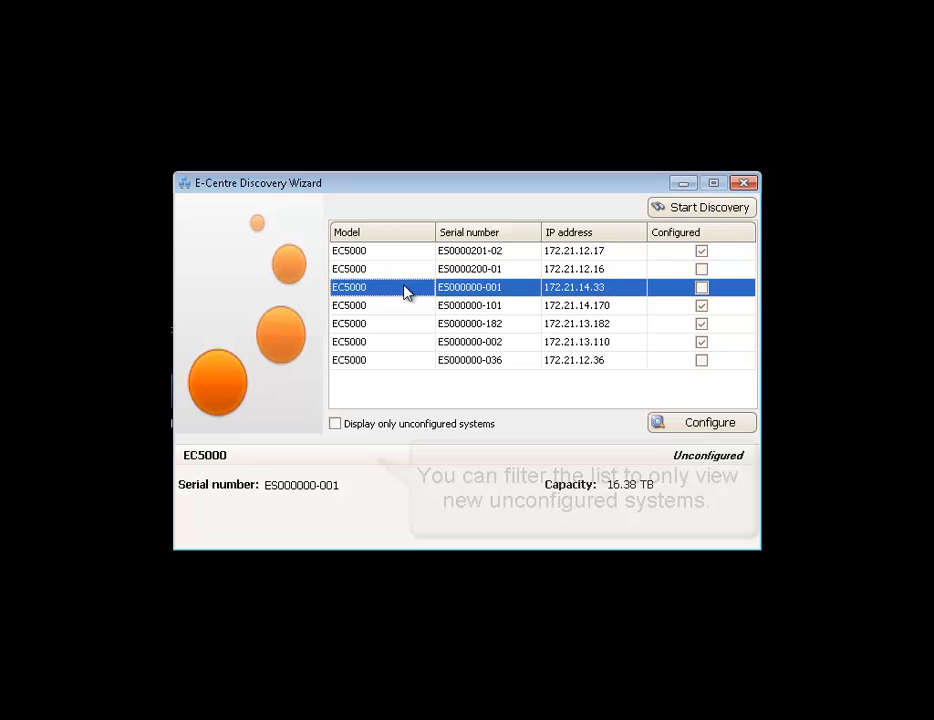
# Filter the discovery list to unconfigured systems, leaving the three EC5000 units
pyautogui.click(336, 424)
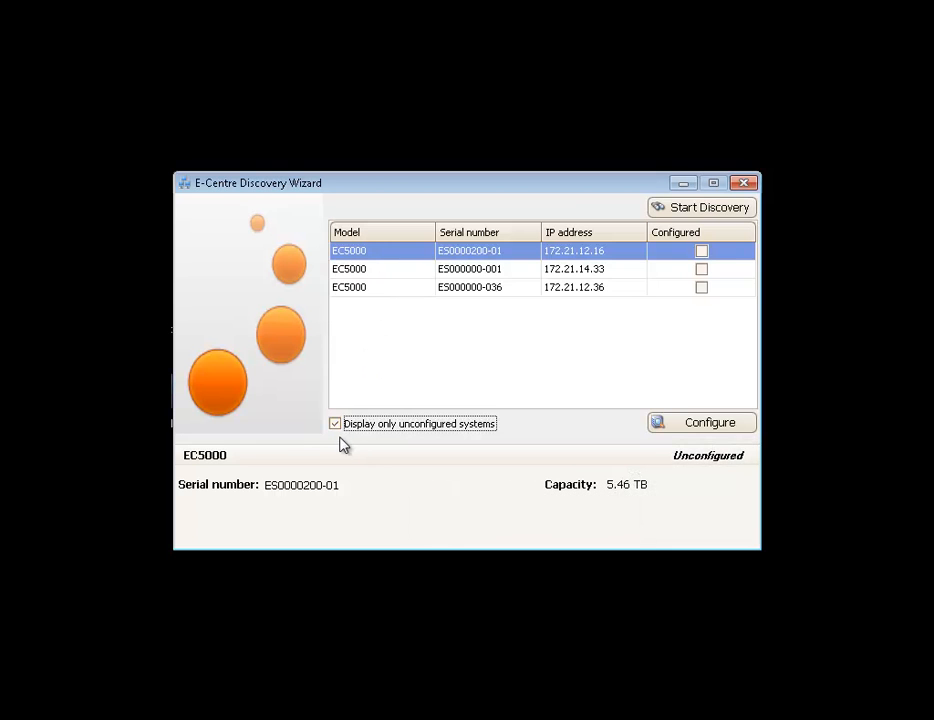
# Review systems ES000000-001 and ES0000200-01, then launch the console for ES000000-182
pyautogui.click(337, 425)
pyautogui.click(406, 289)
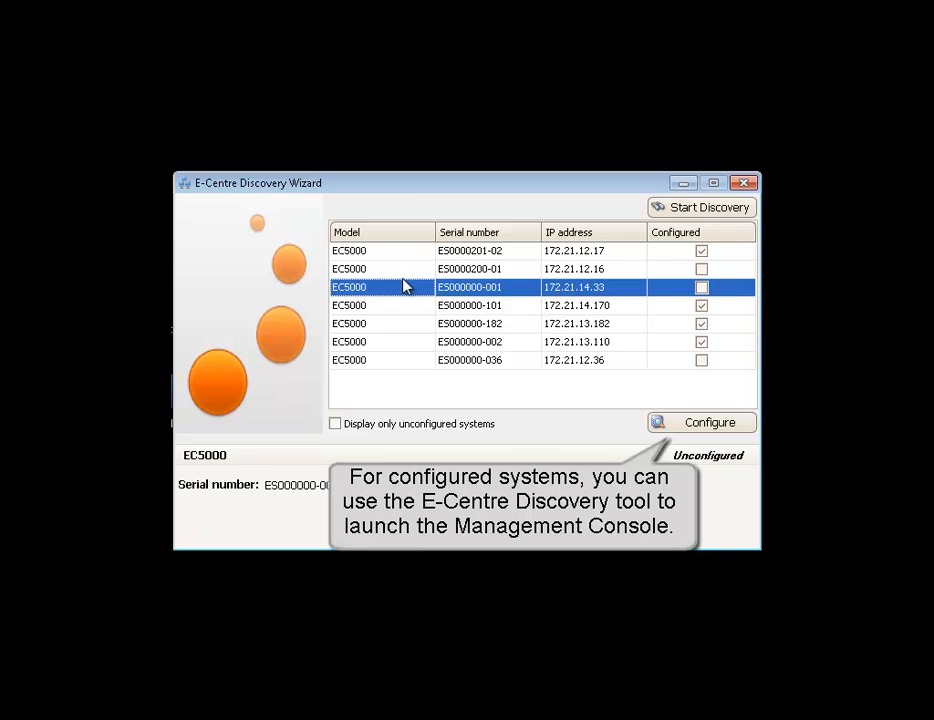
pyautogui.click(399, 269)
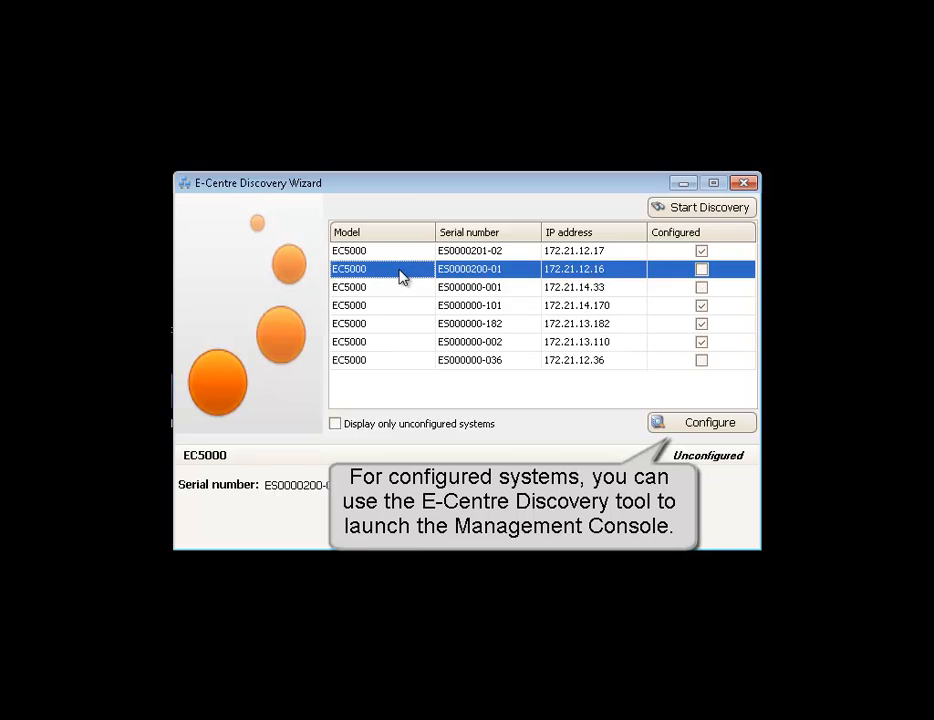
pyautogui.click(336, 424)
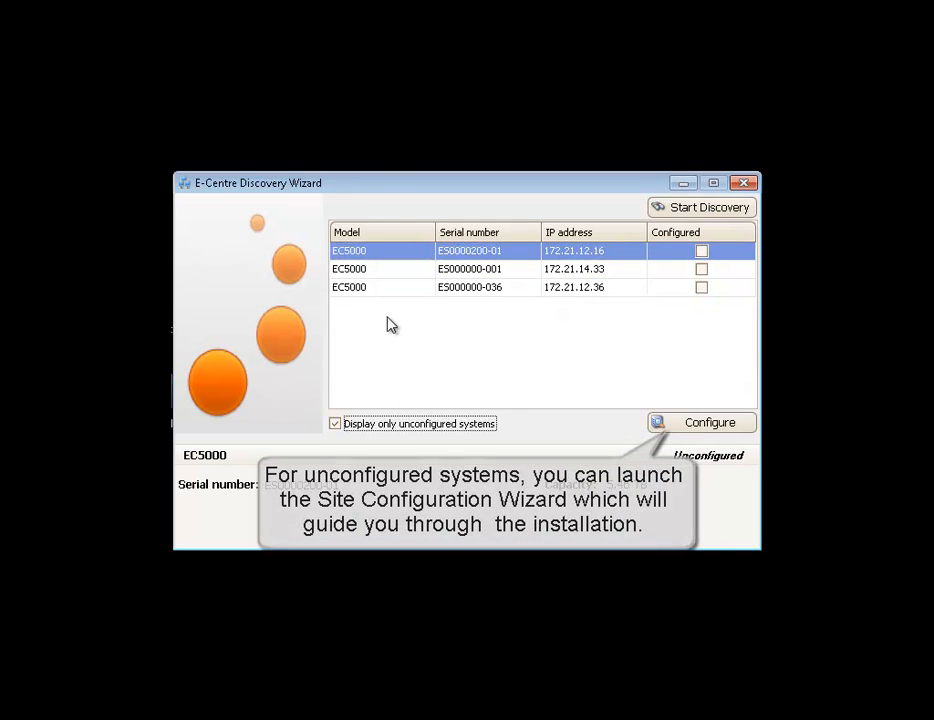
pyautogui.click(336, 424)
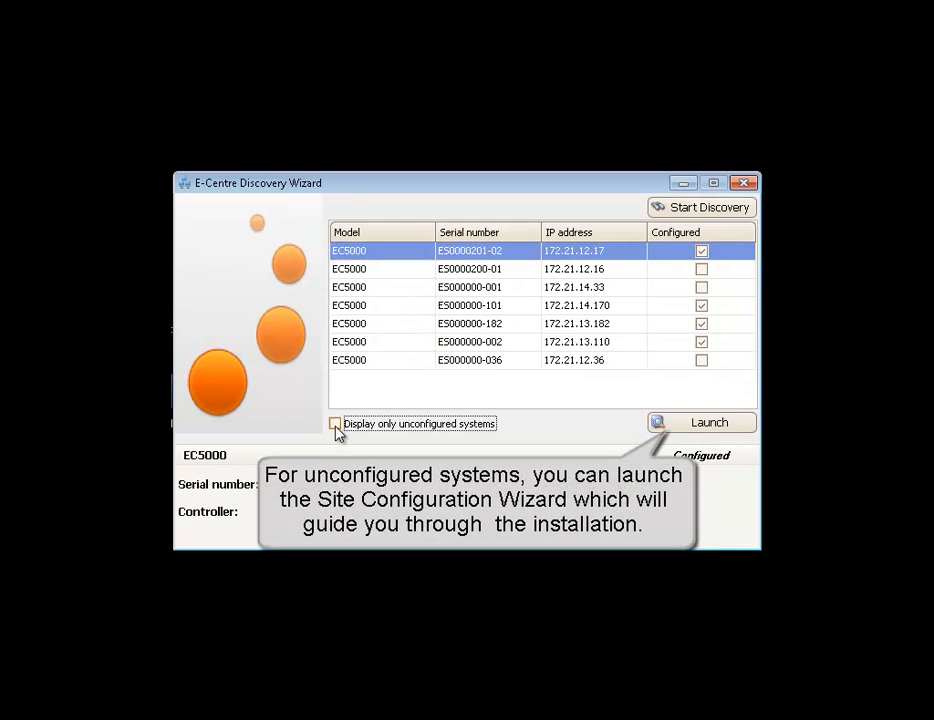
pyautogui.click(468, 323)
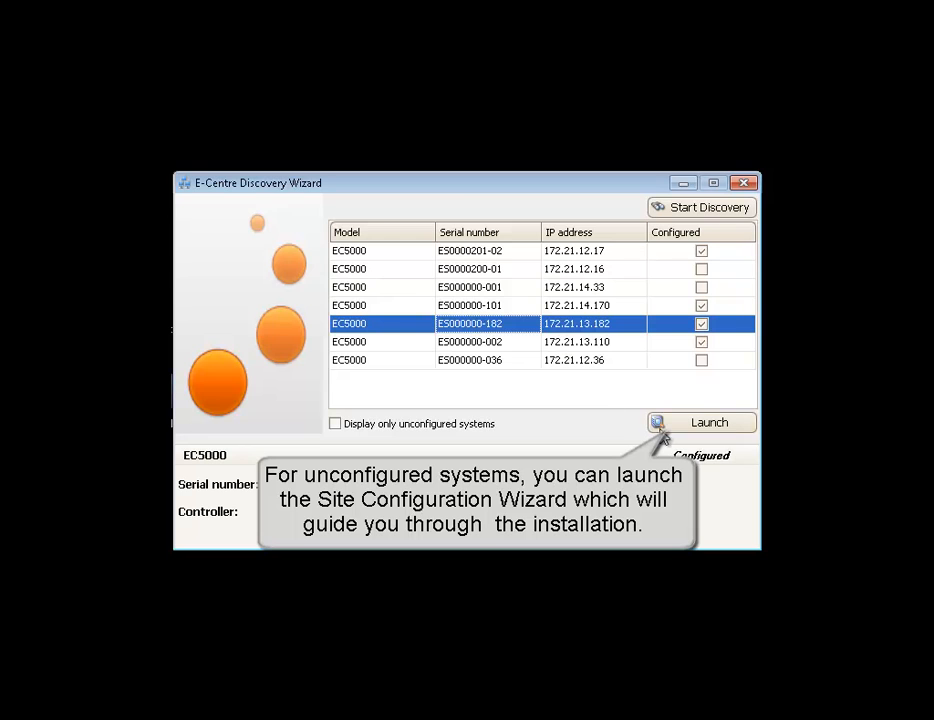
pyautogui.click(720, 426)
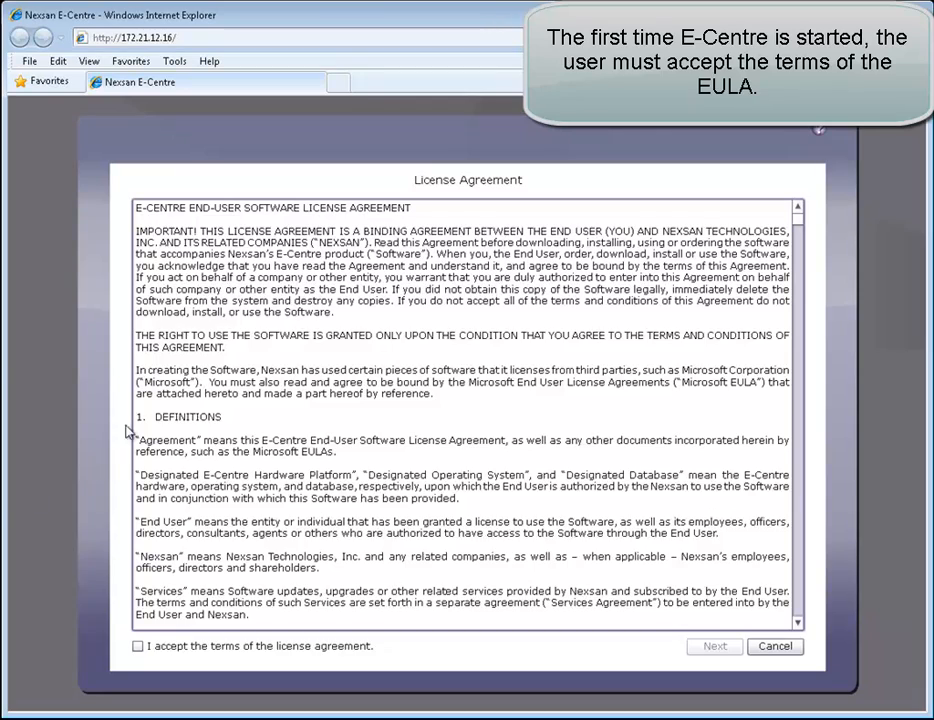
# Scroll through the licence text and accept its terms to continue
pyautogui.moveTo(798, 218); pyautogui.dragTo(775, 645)
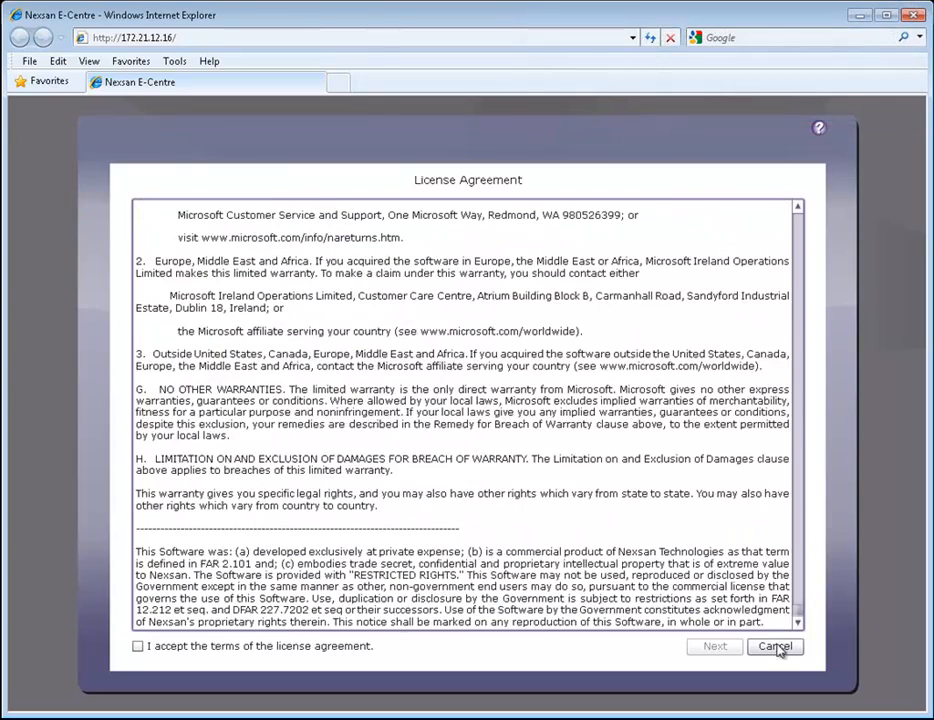
pyautogui.click(139, 647)
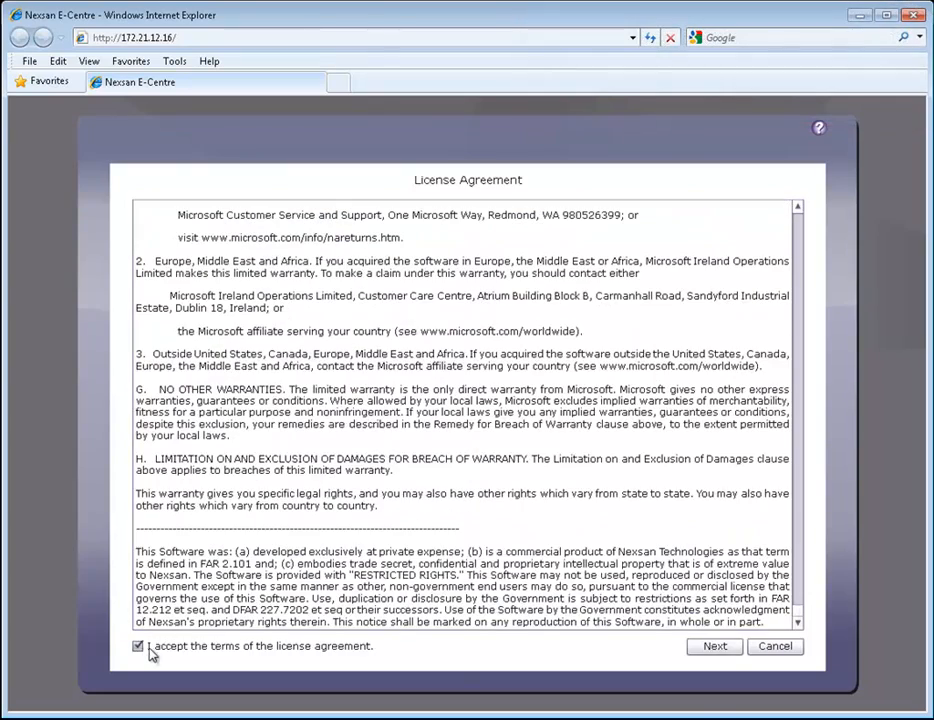
pyautogui.click(715, 647)
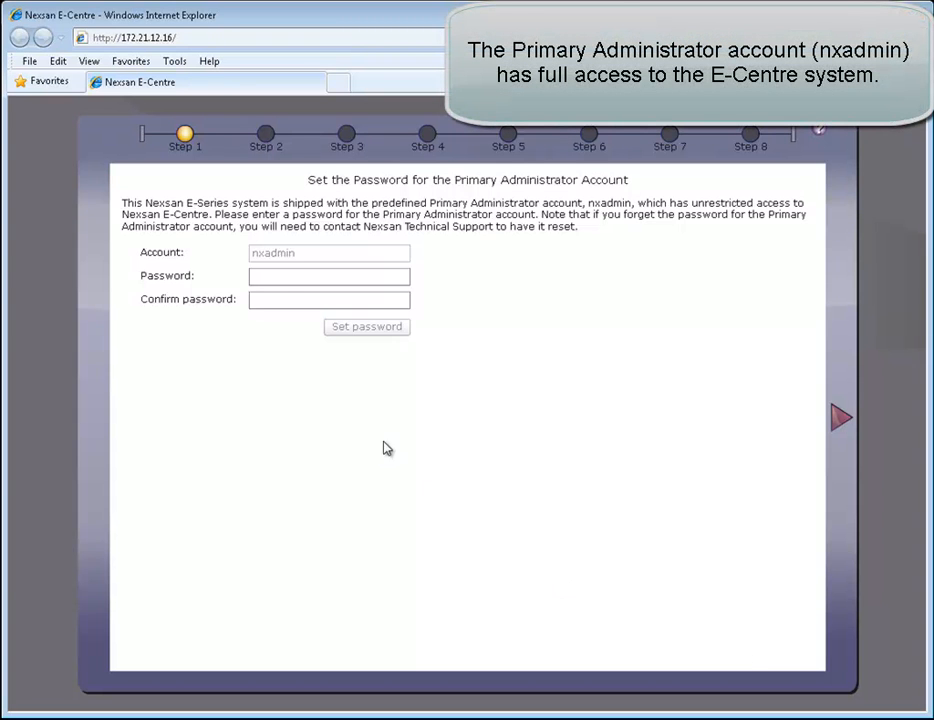
# Enter and confirm a new nxadmin password, then save it
pyautogui.click(289, 275)
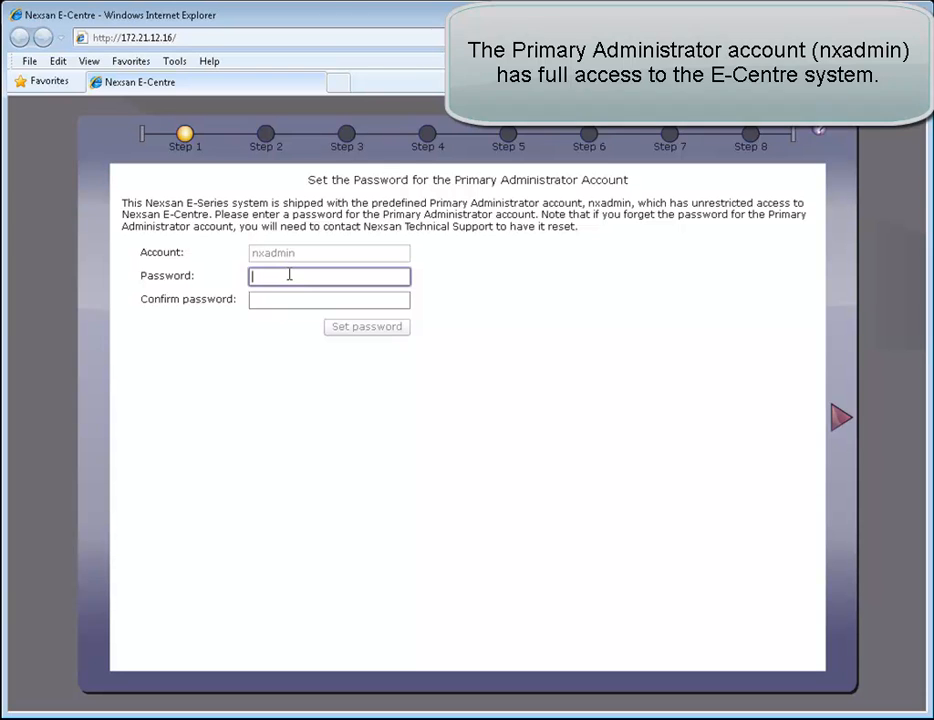
pyautogui.write('***')
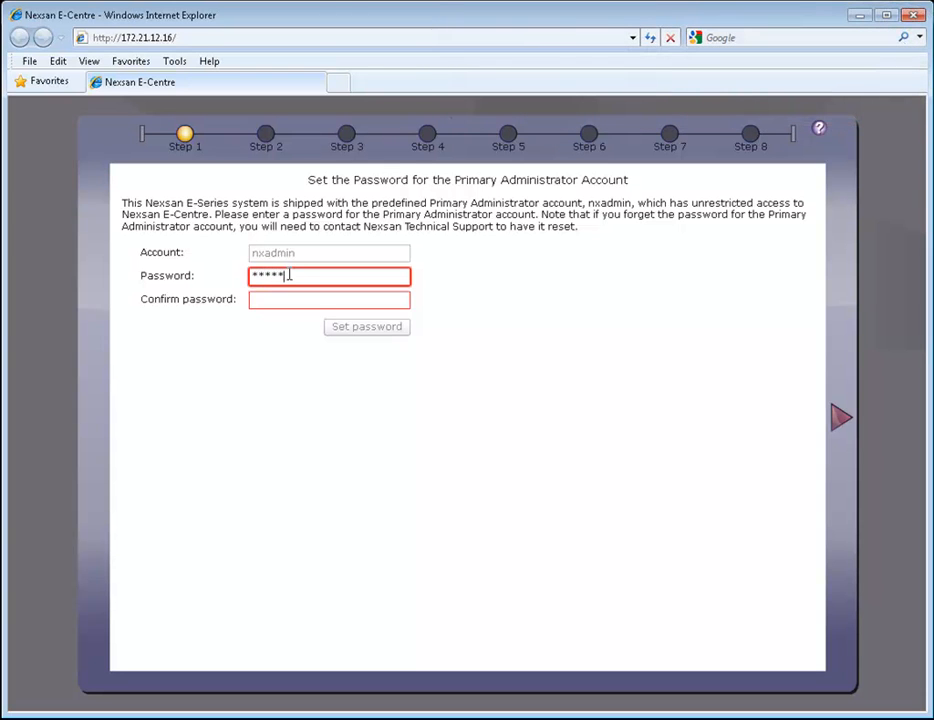
pyautogui.write('*****')
pyautogui.press('Tab')
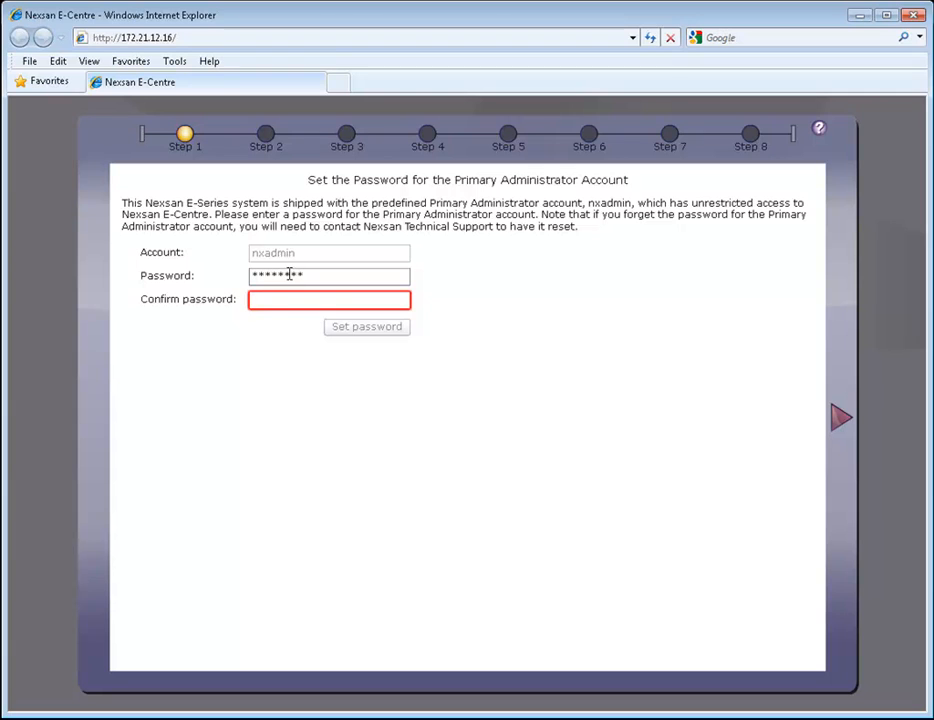
pyautogui.write('********')
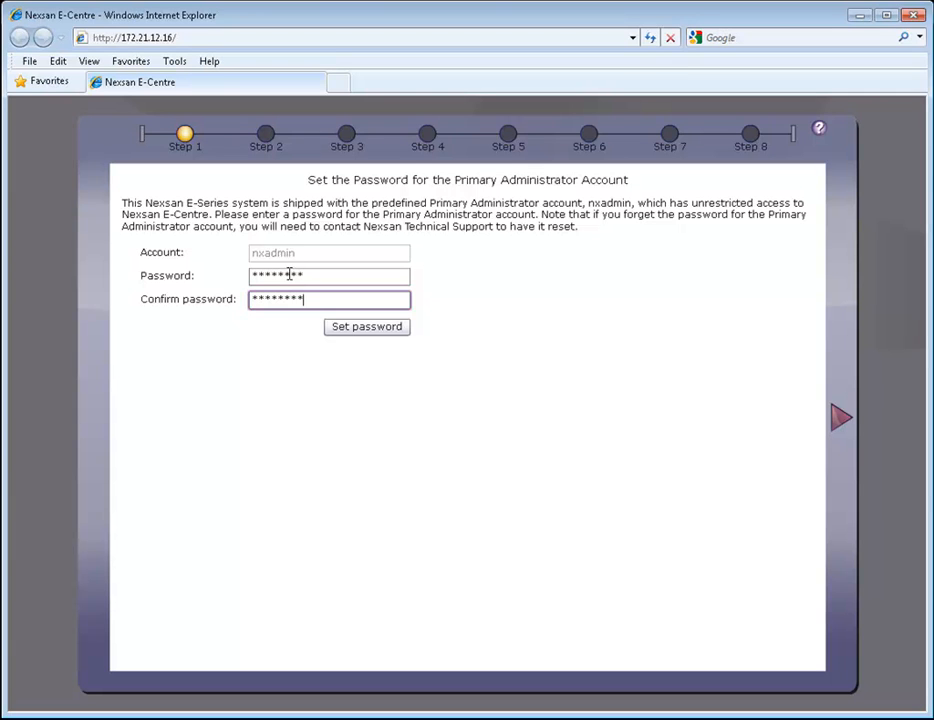
pyautogui.click(352, 328)
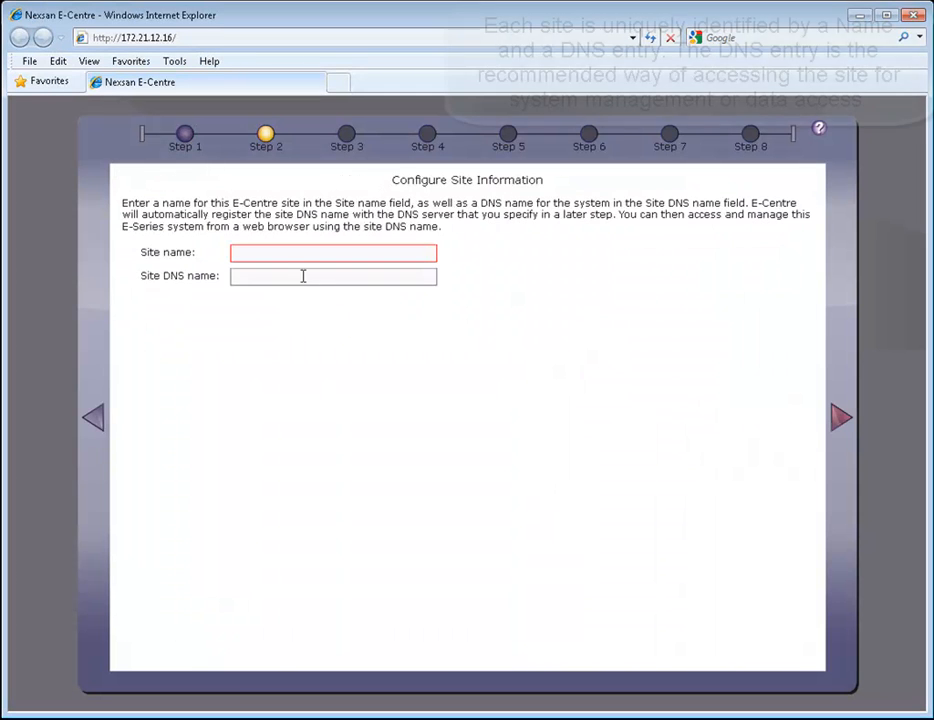
# Name the site Site01 with DNS name ECentre01 and keep the static network settings
pyautogui.click(281, 254)
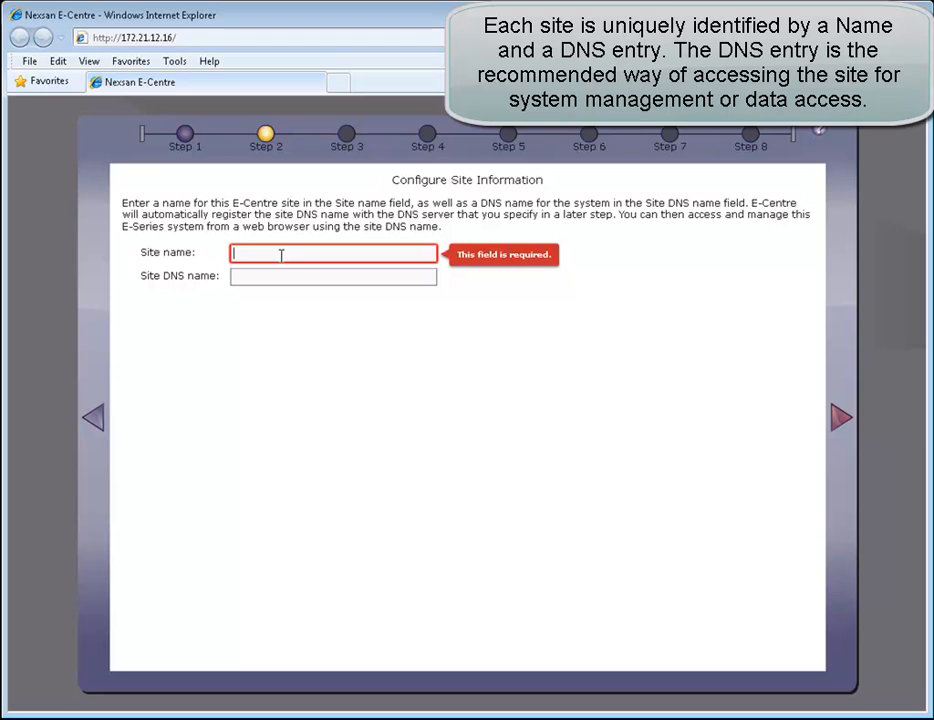
pyautogui.write('Site01')
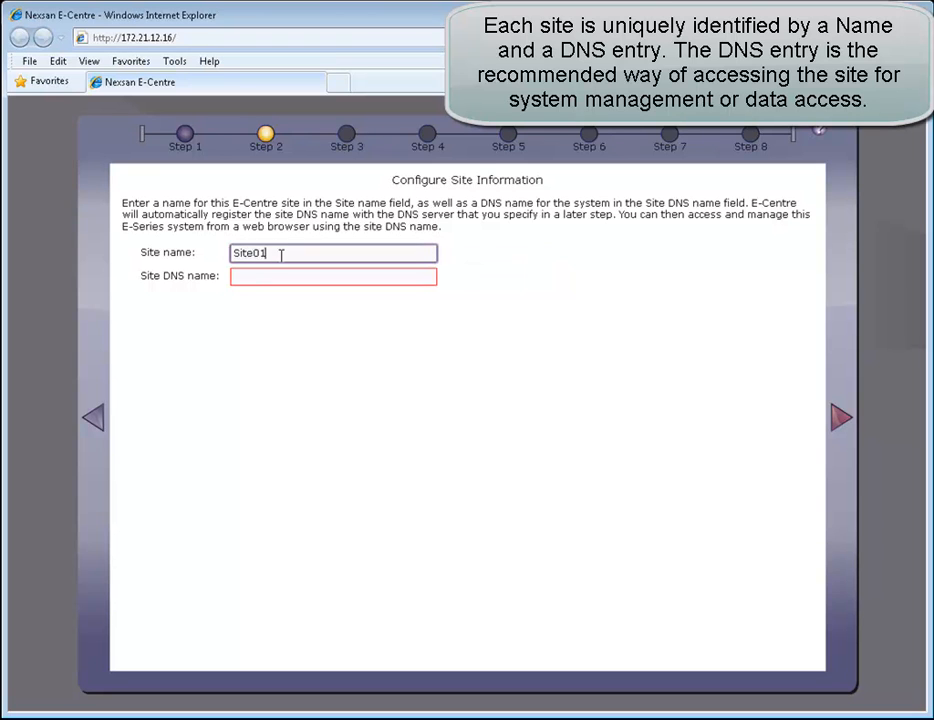
pyautogui.press('Tab')
pyautogui.write('E')
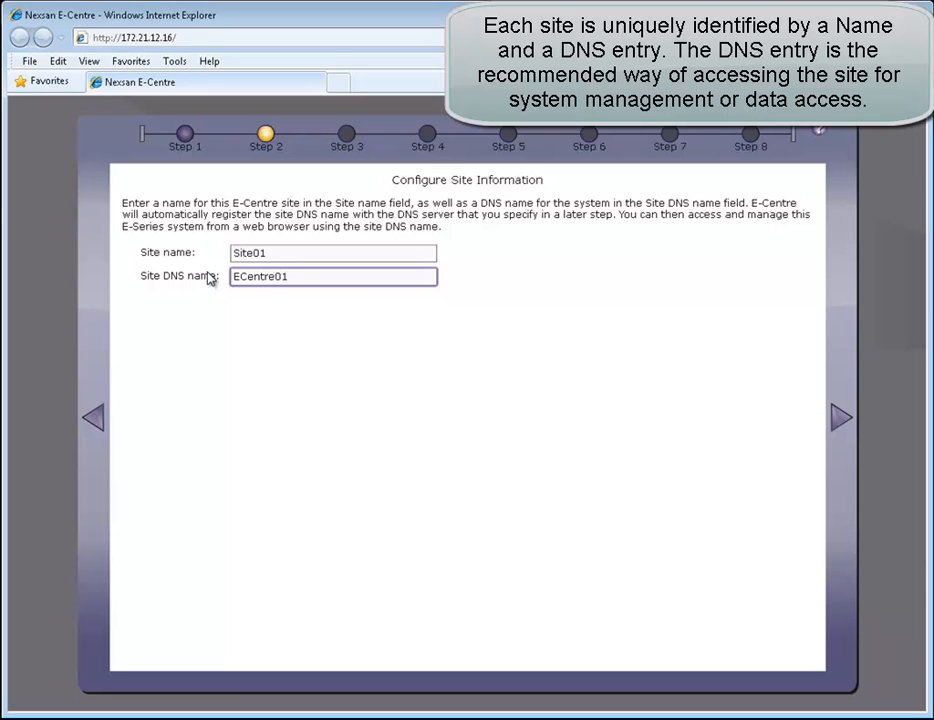
pyautogui.click(838, 420)
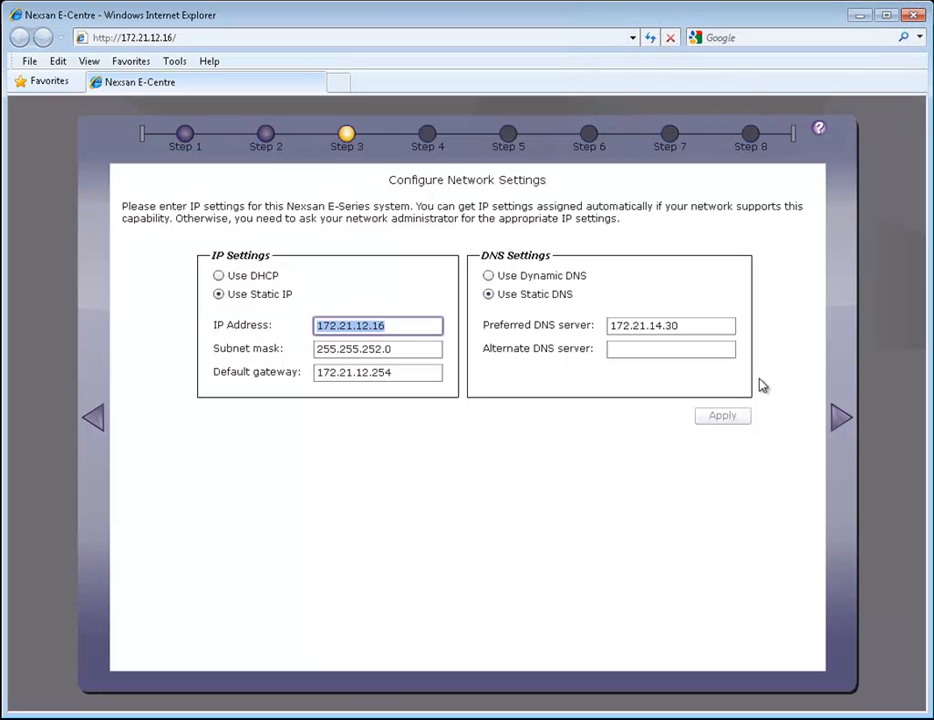
pyautogui.click(843, 421)
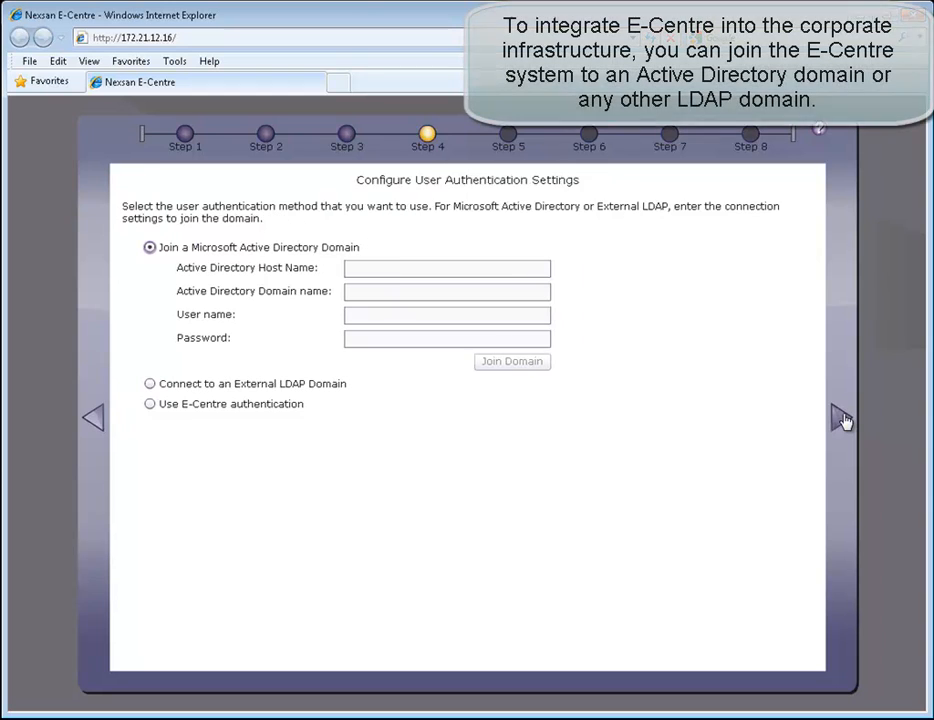
# Join domain qadomain.net via host qa-ad using the domain administrator's credentials
pyautogui.click(424, 266)
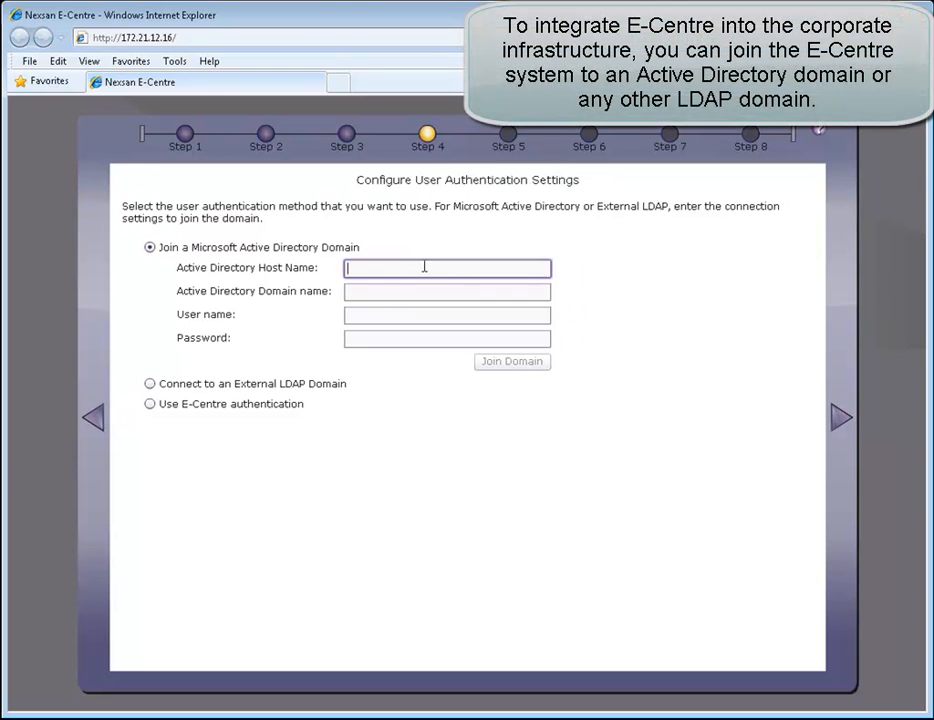
pyautogui.write('qa-ad')
pyautogui.press('Tab')
pyautogui.write('qadomain.net')
pyautogui.press('Tab')
pyautogui.write('qadomain')
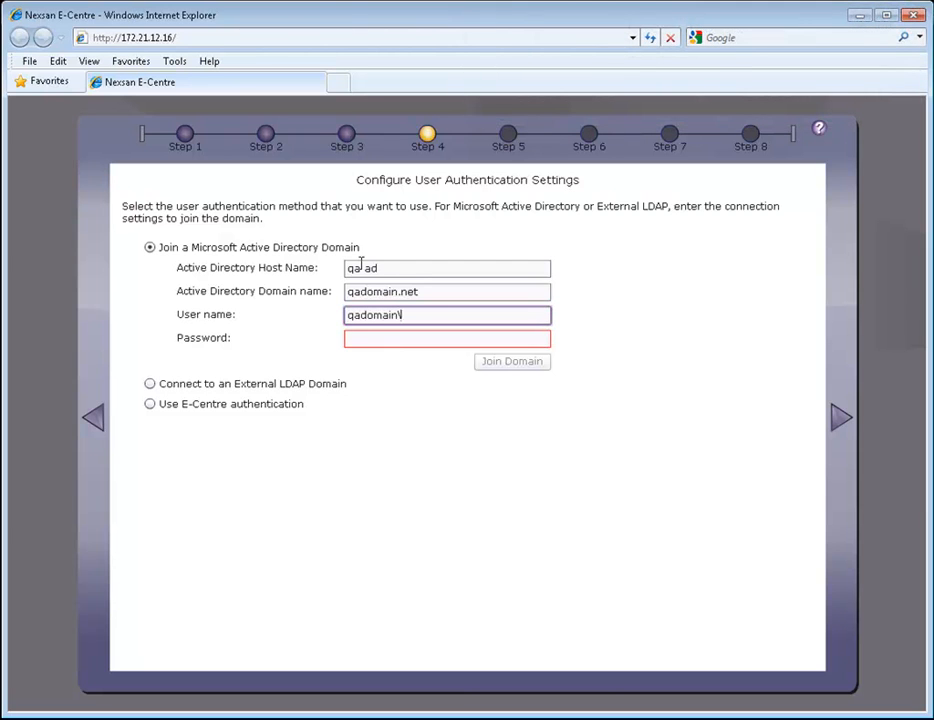
pyautogui.write('\\administrator')
pyautogui.press('Tab')
pyautogui.write('***')
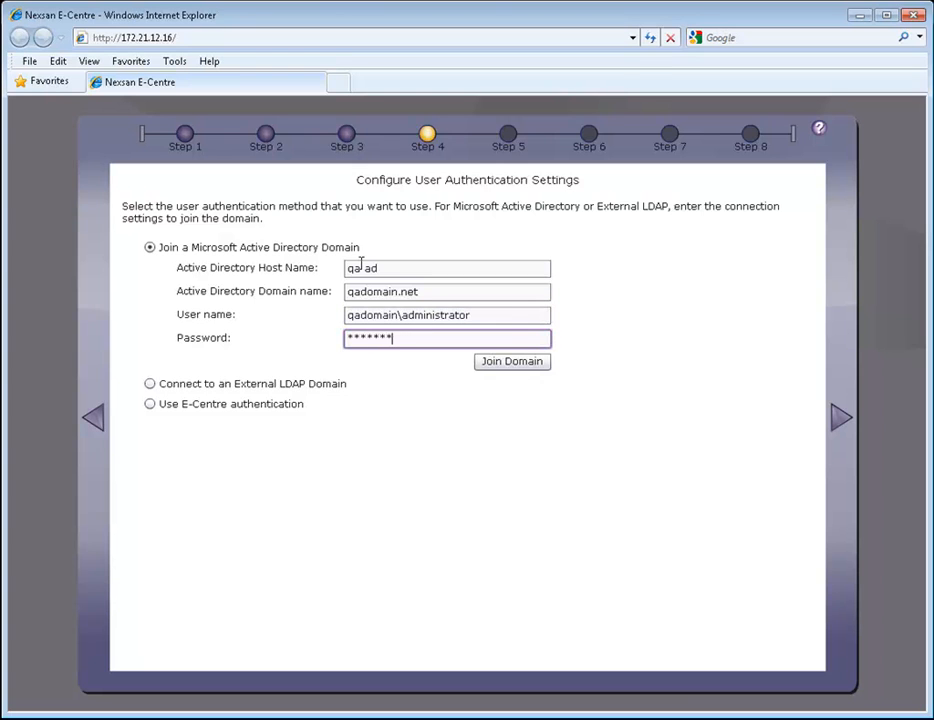
pyautogui.click(503, 364)
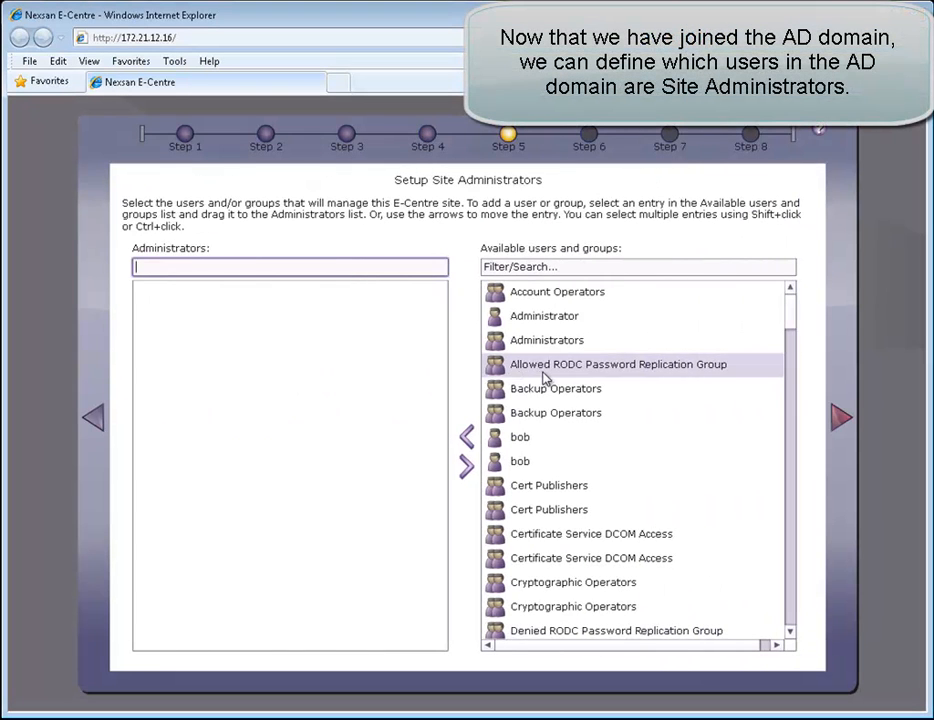
# Add a domain user as site administrator and assign Direct Attached Storage to Site01
pyautogui.moveTo(522, 444); pyautogui.dragTo(375, 390)
pyautogui.click(840, 418)
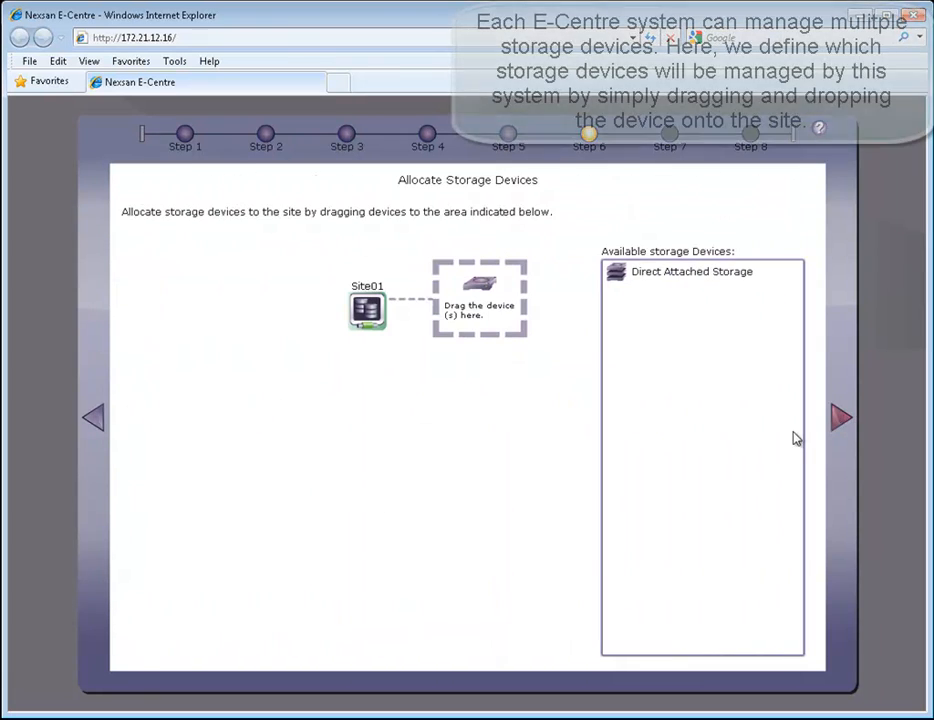
pyautogui.moveTo(700, 278); pyautogui.dragTo(501, 305)
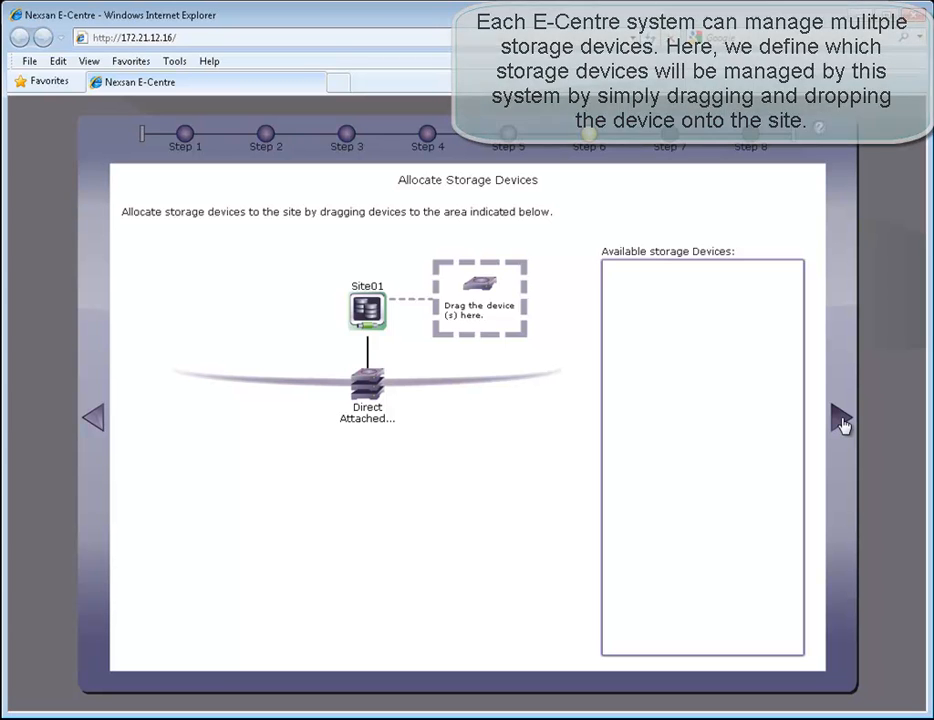
pyautogui.click(840, 421)
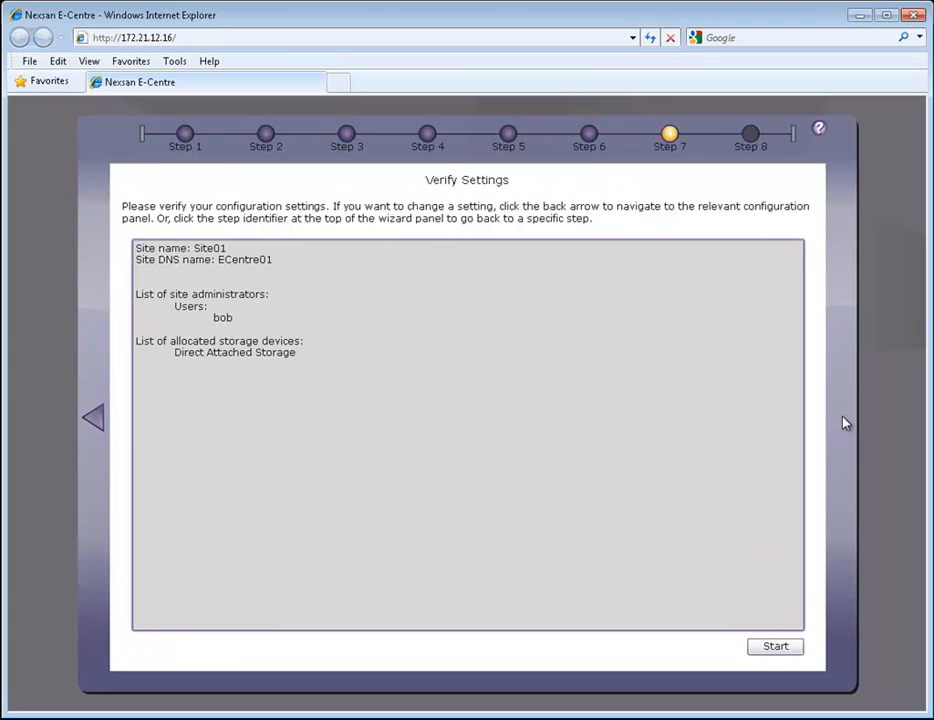
# Apply the verified site settings and agree to create the first storage pool
pyautogui.click(776, 648)
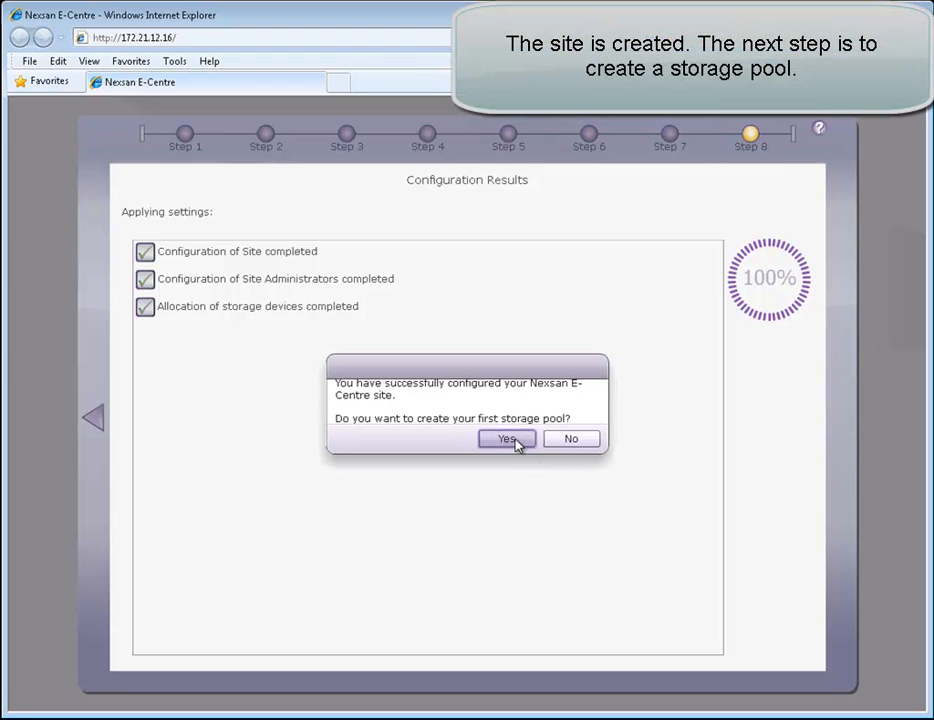
pyautogui.click(507, 439)
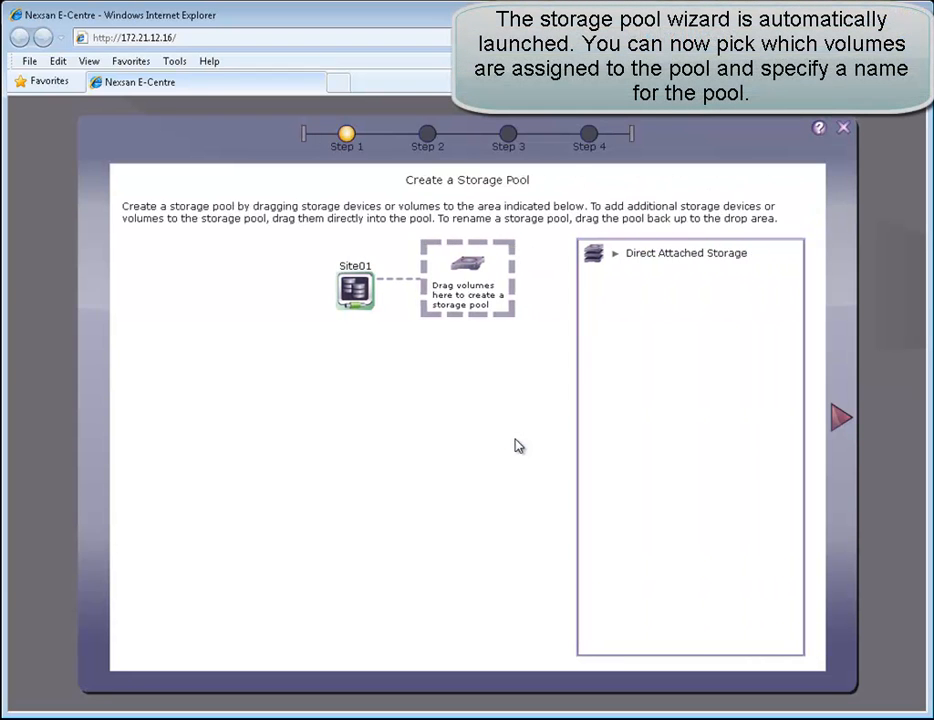
# Build storage pool Pool01 from the six 931.51 GB Direct Attached Storage volumes
pyautogui.click(616, 256)
pyautogui.moveTo(618, 258); pyautogui.dragTo(463, 287)
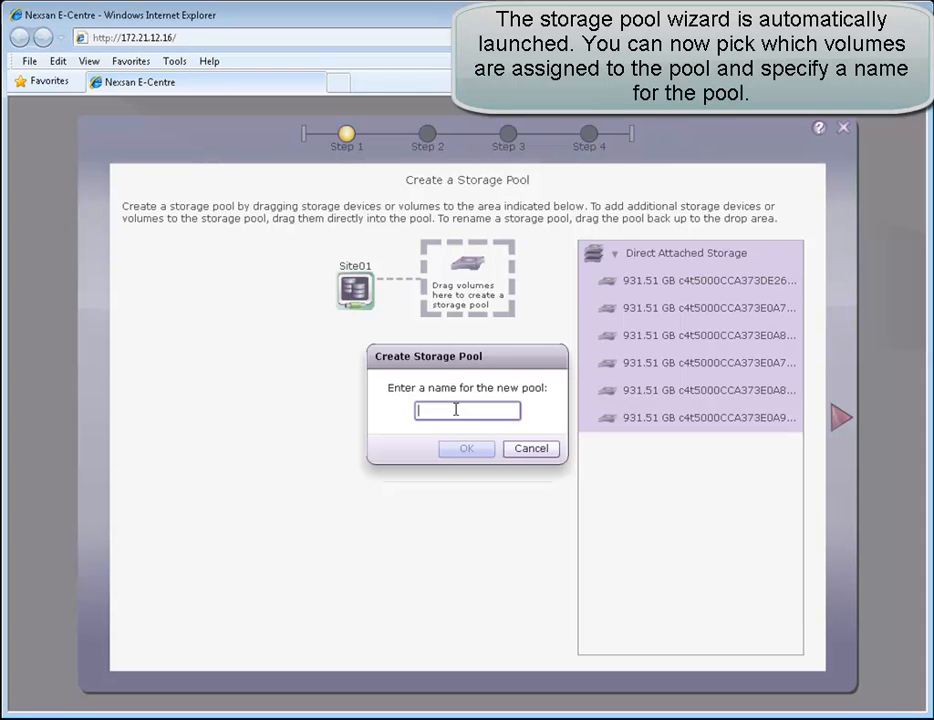
pyautogui.write('Pool01')
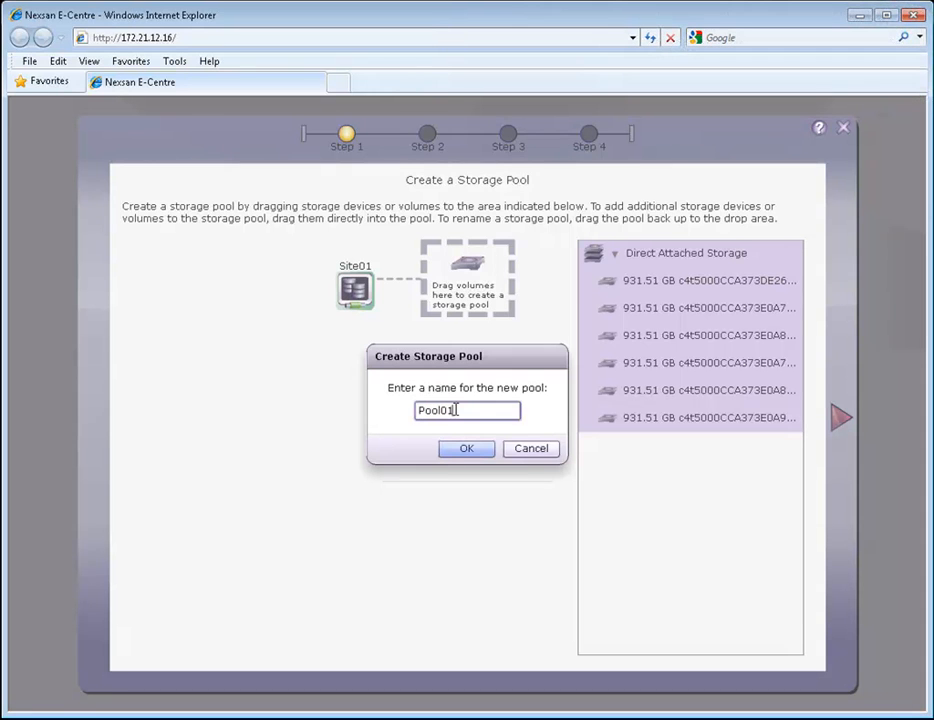
pyautogui.click(461, 449)
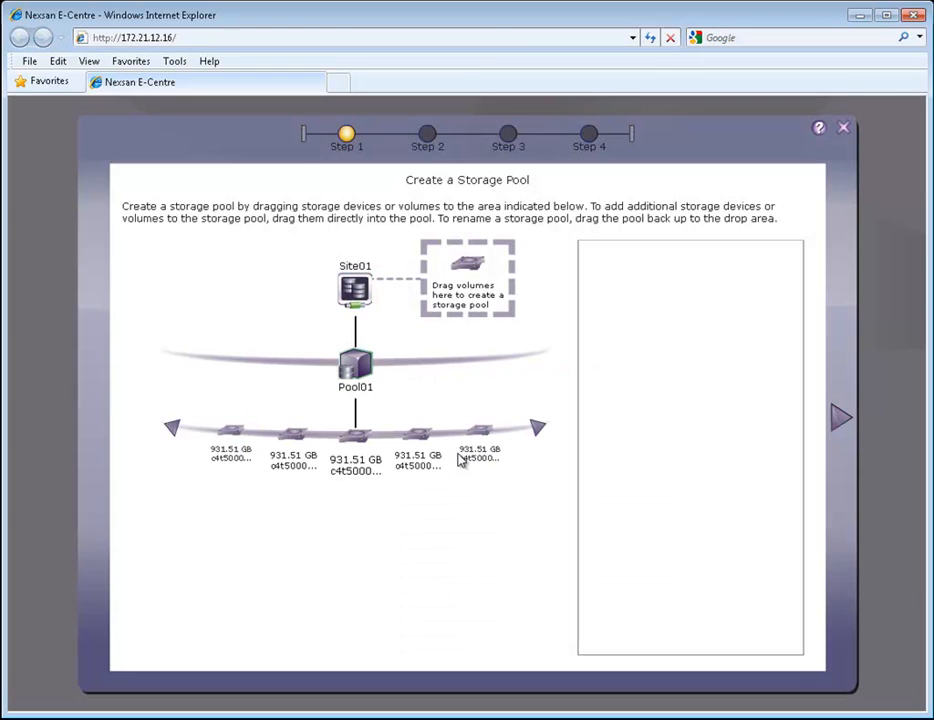
pyautogui.click(841, 420)
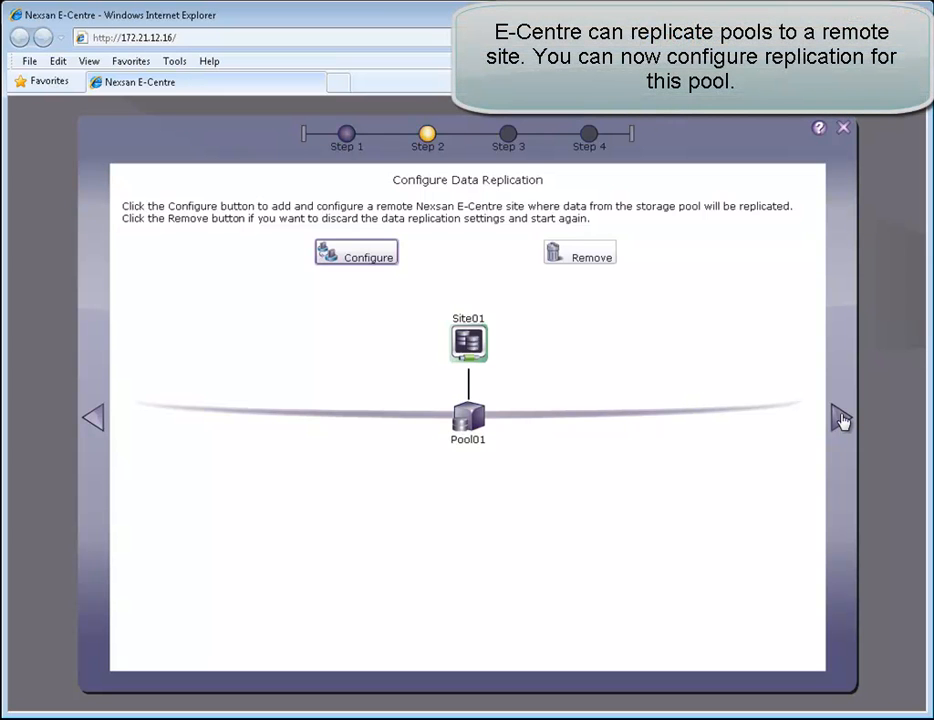
# Add replication site 172.21.12.36 with its password and connect to Site02
pyautogui.click(386, 258)
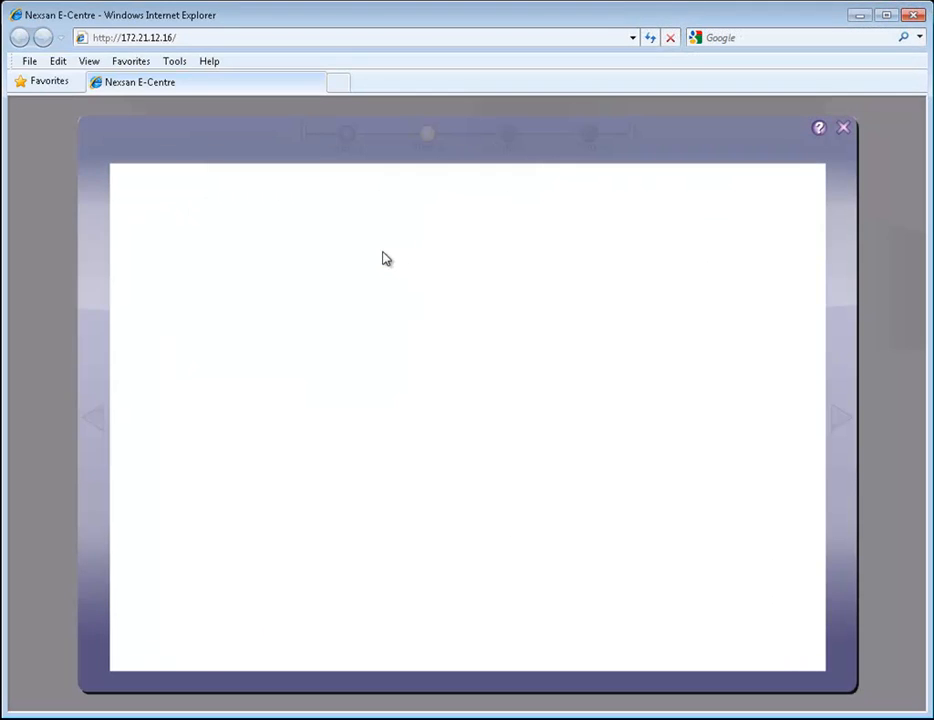
pyautogui.click(336, 273)
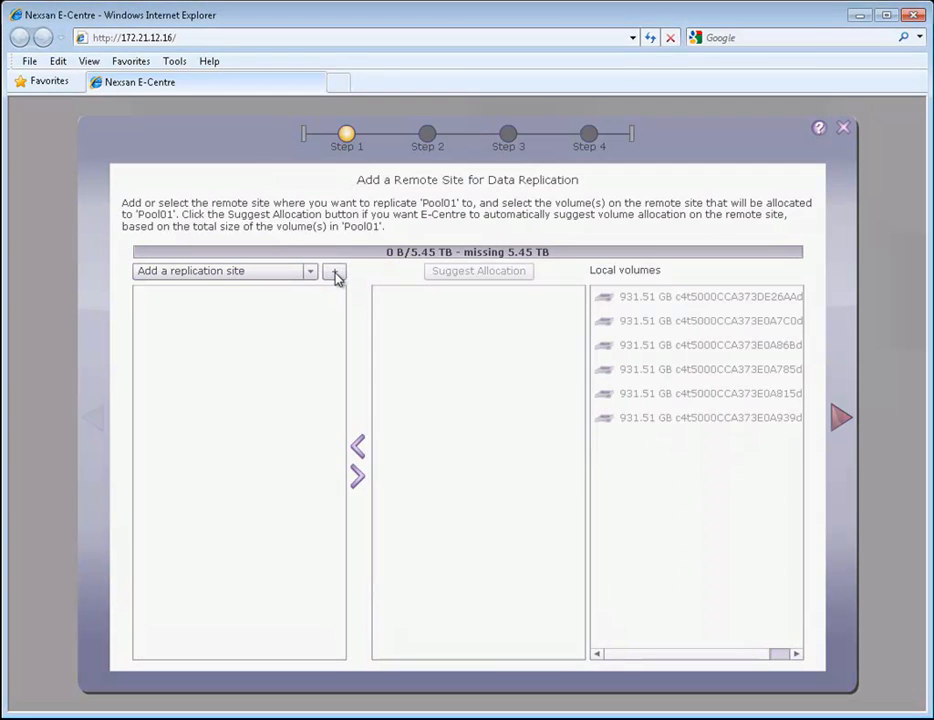
pyautogui.write('172.21.12.')
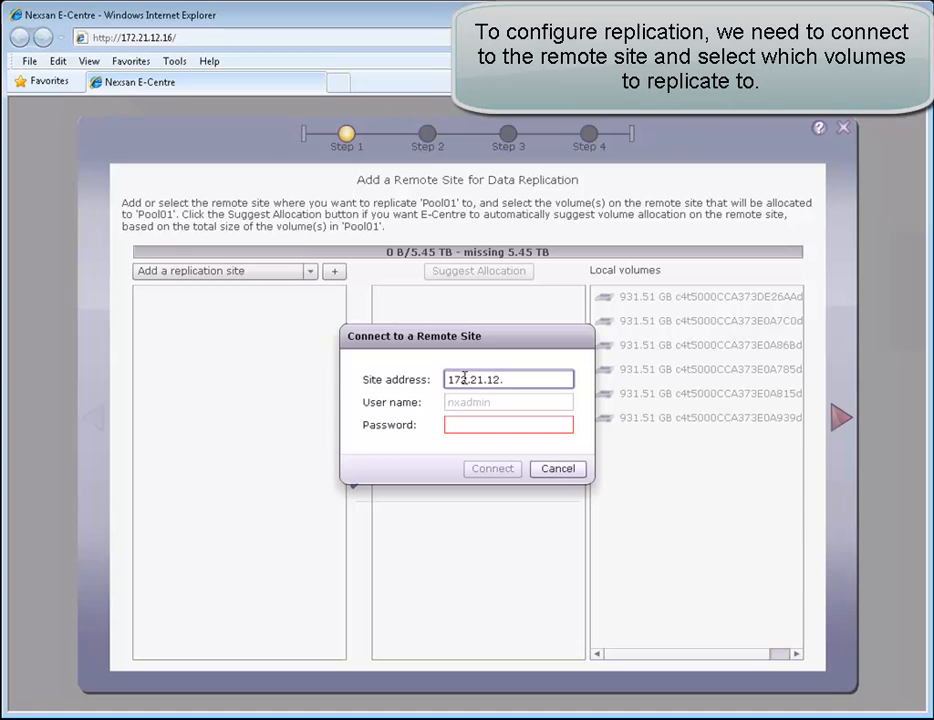
pyautogui.write('36')
pyautogui.press('Tab')
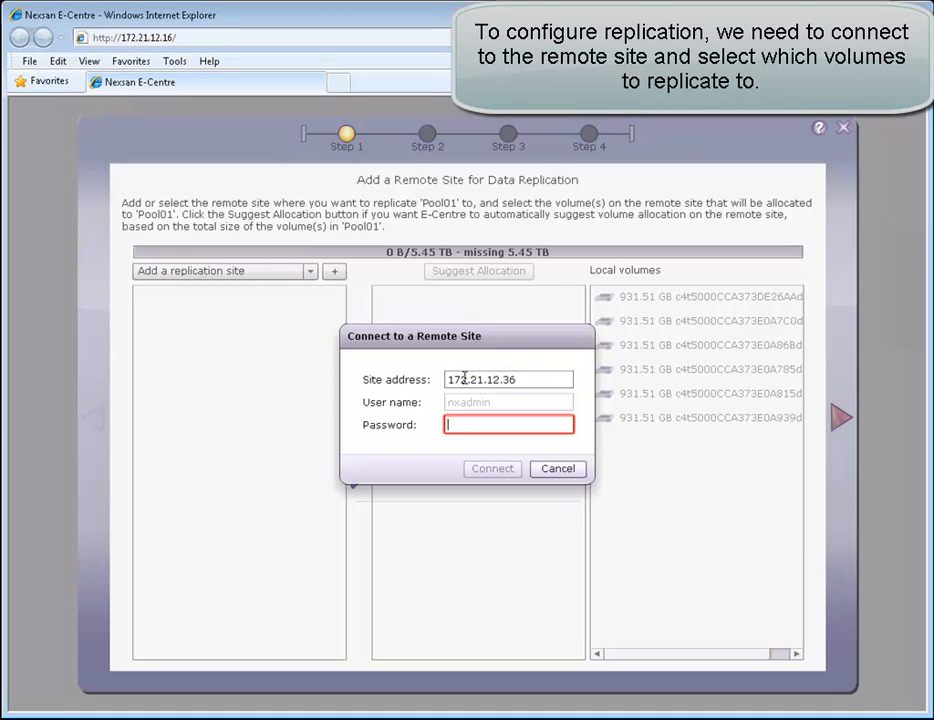
pyautogui.write('**')
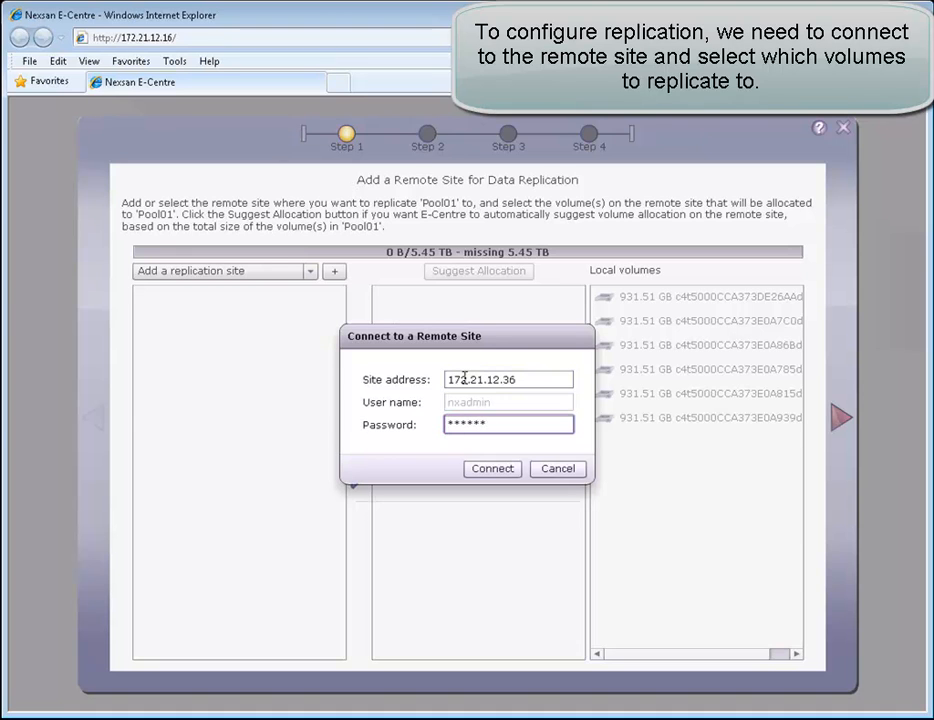
pyautogui.click(490, 470)
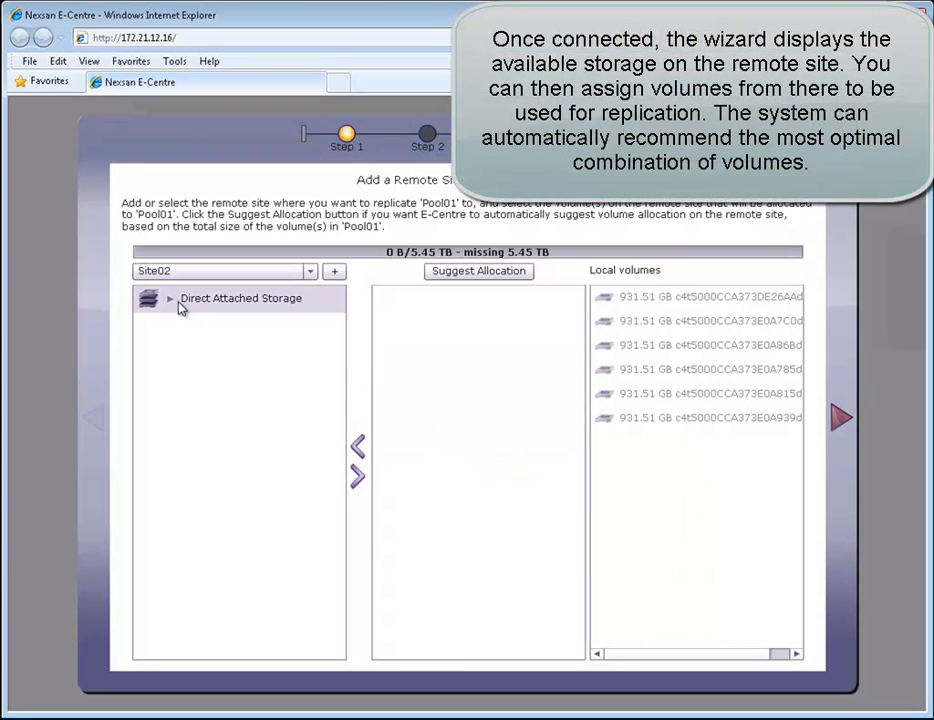
# Allocate the four suggested 1.81 TB Site02 volumes (7.27 TB total) for Pool01's replication
pyautogui.click(171, 301)
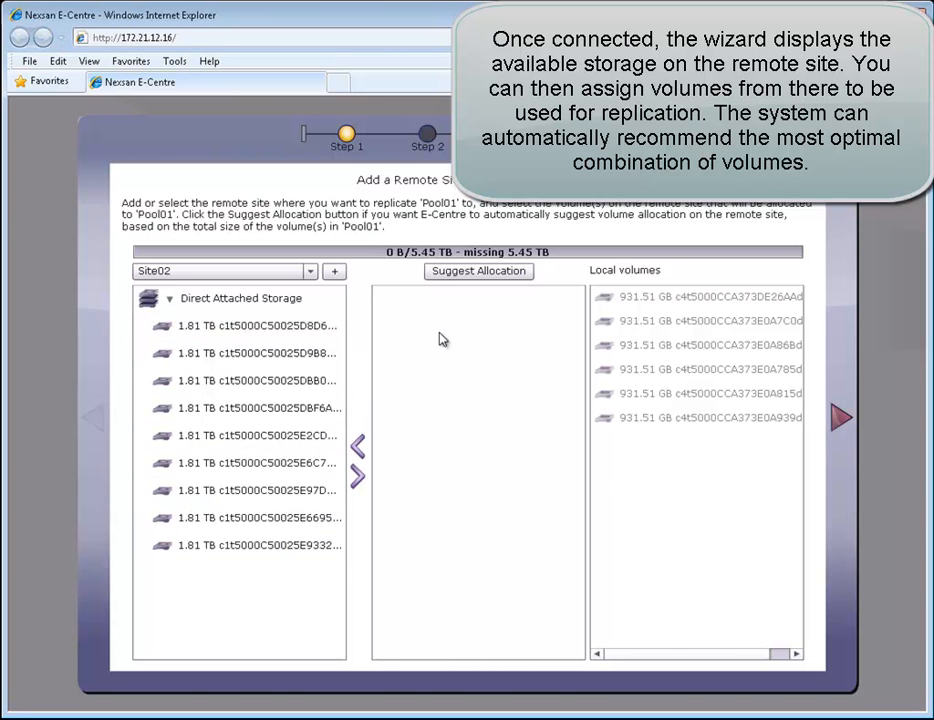
pyautogui.click(477, 276)
pyautogui.click(497, 273)
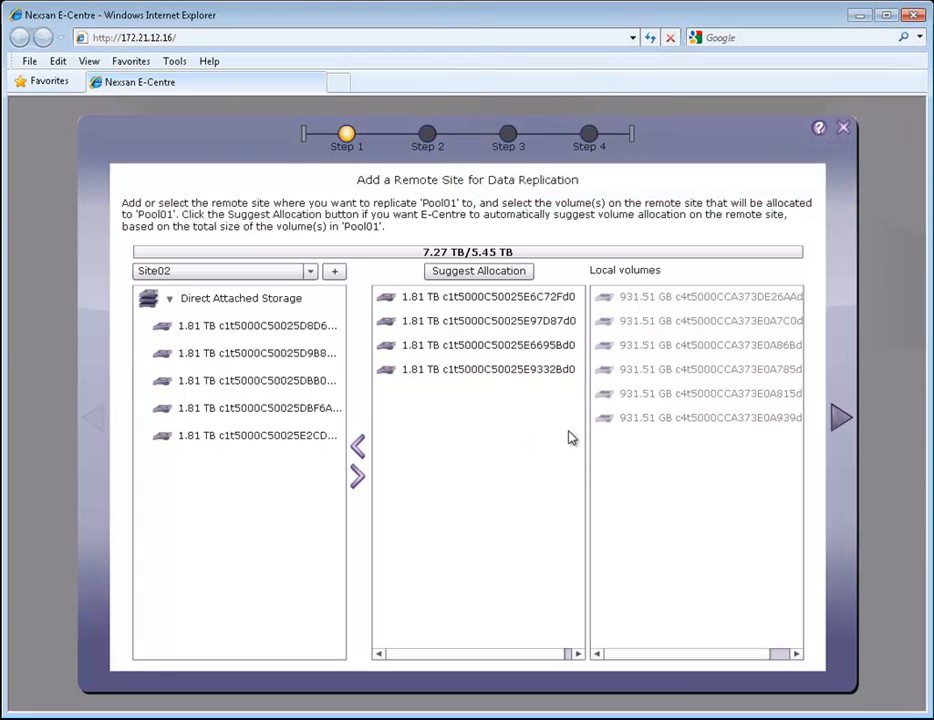
pyautogui.click(840, 422)
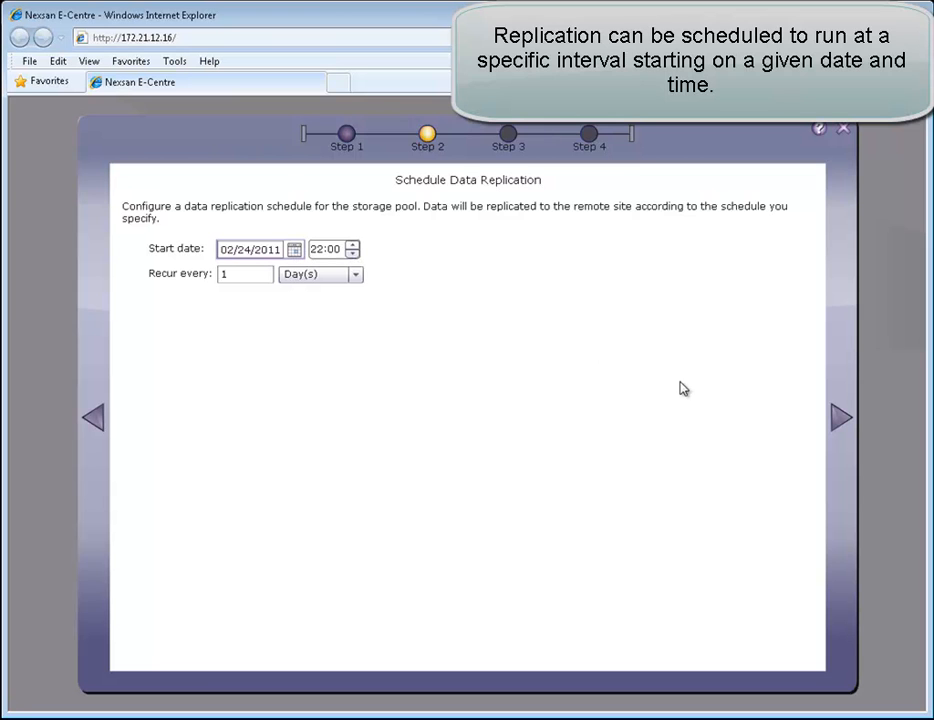
# Start daily 22:00 replication of Pool01 to Site02 and check it in the replication diagram
pyautogui.click(841, 423)
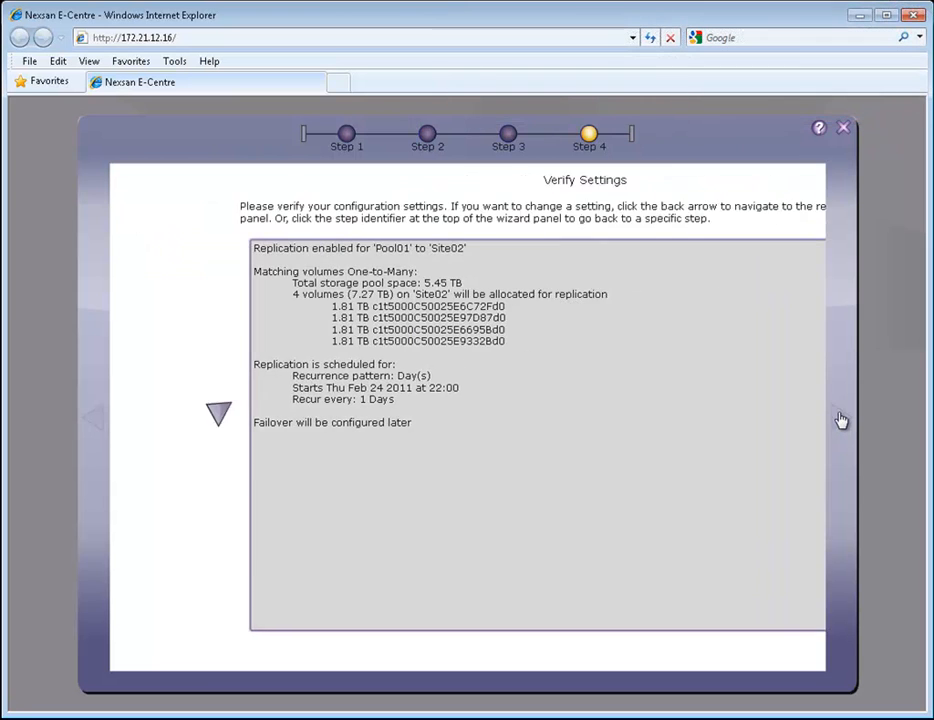
pyautogui.click(771, 647)
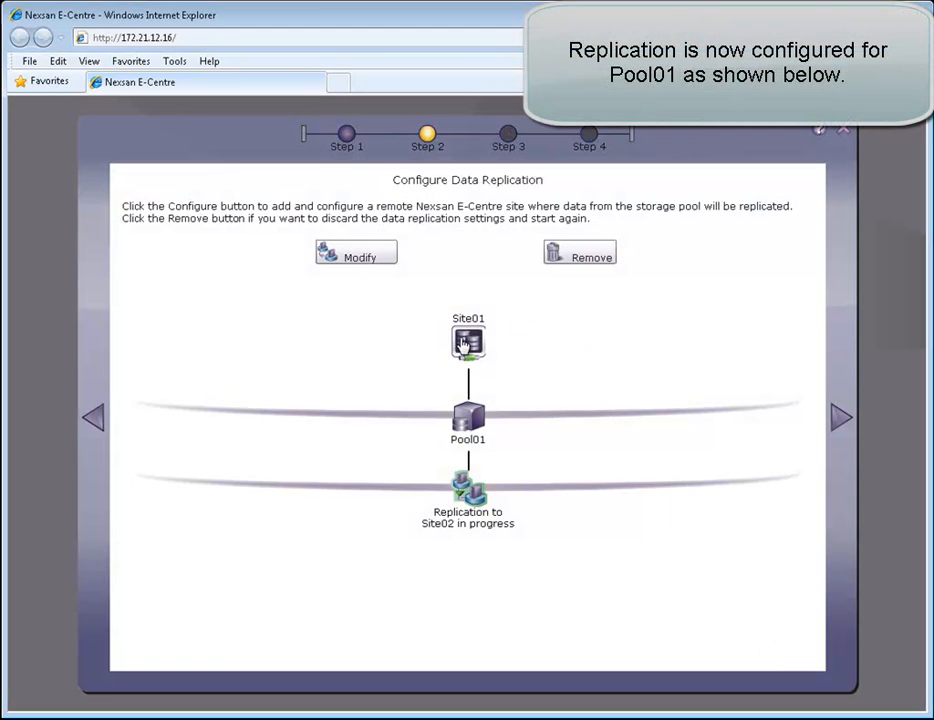
pyautogui.click(468, 413)
pyautogui.click(469, 496)
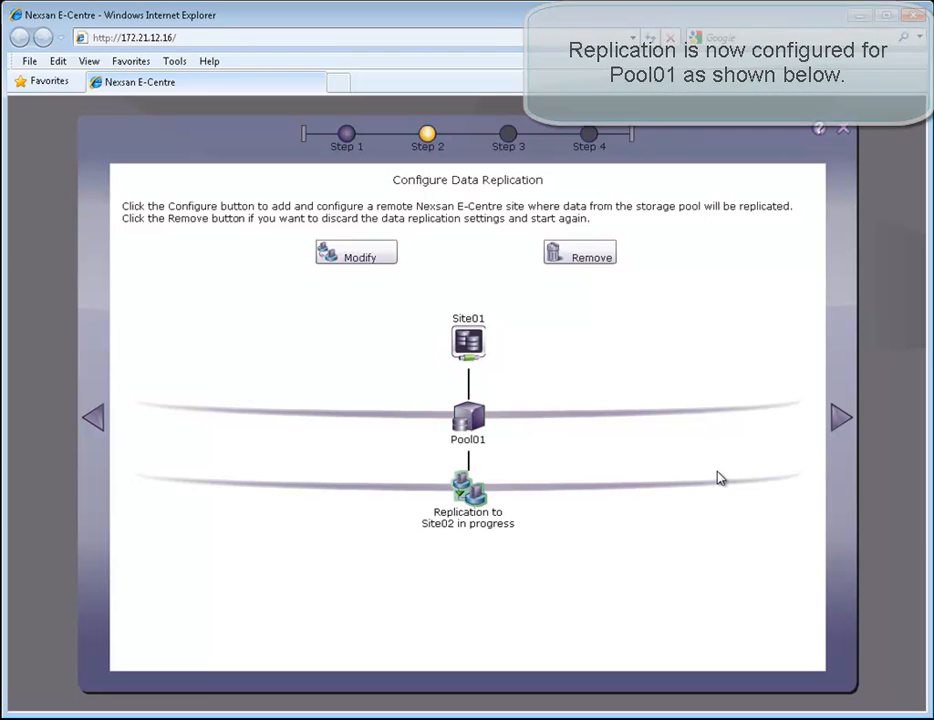
pyautogui.click(845, 420)
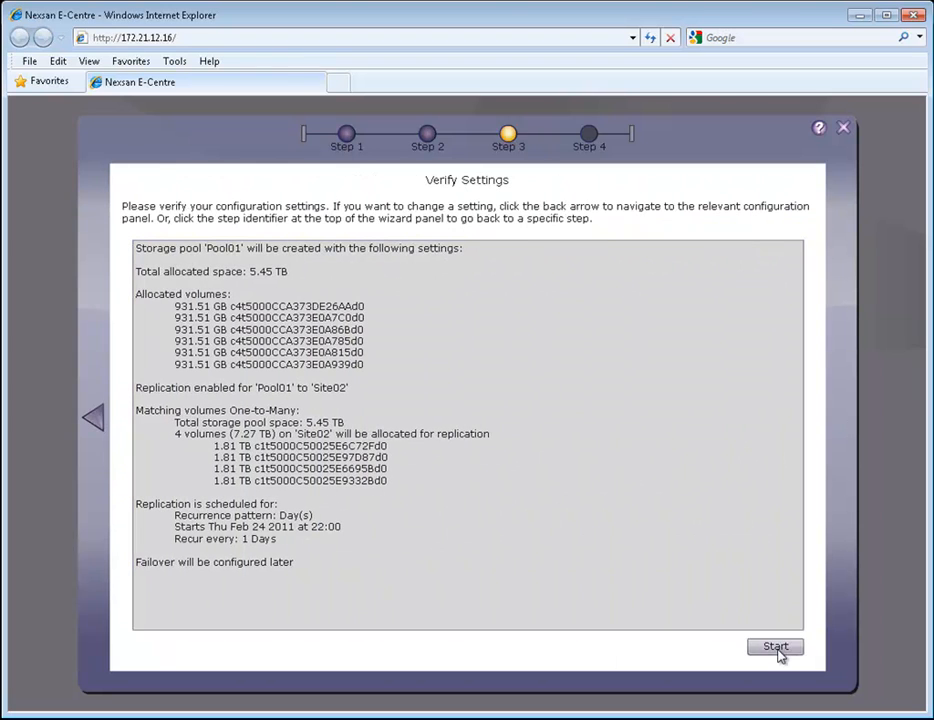
# Apply the Pool01 settings to 100% completion and accept creating a share in the pool
pyautogui.click(777, 650)
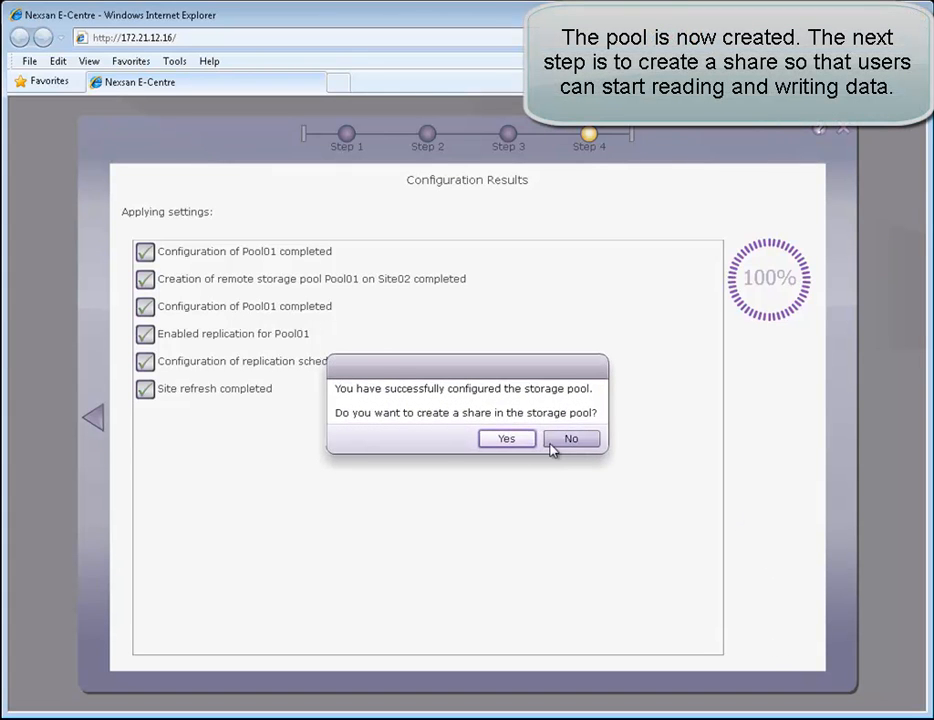
pyautogui.click(514, 441)
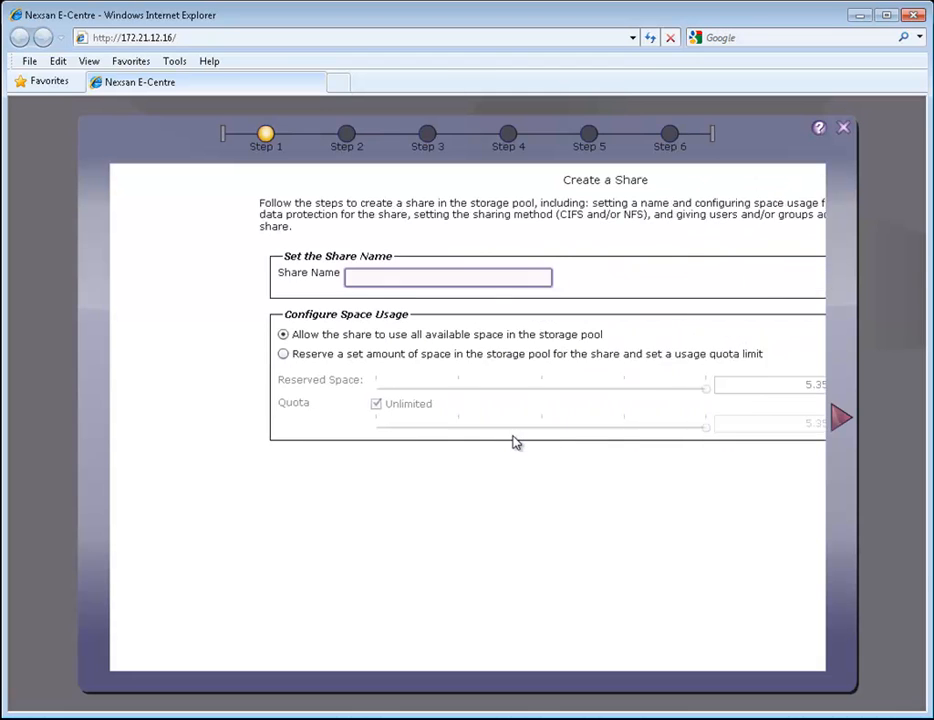
# Name the share Share01 and keep 'Allow all available space' rather than a reserved amount
pyautogui.write('Share01')
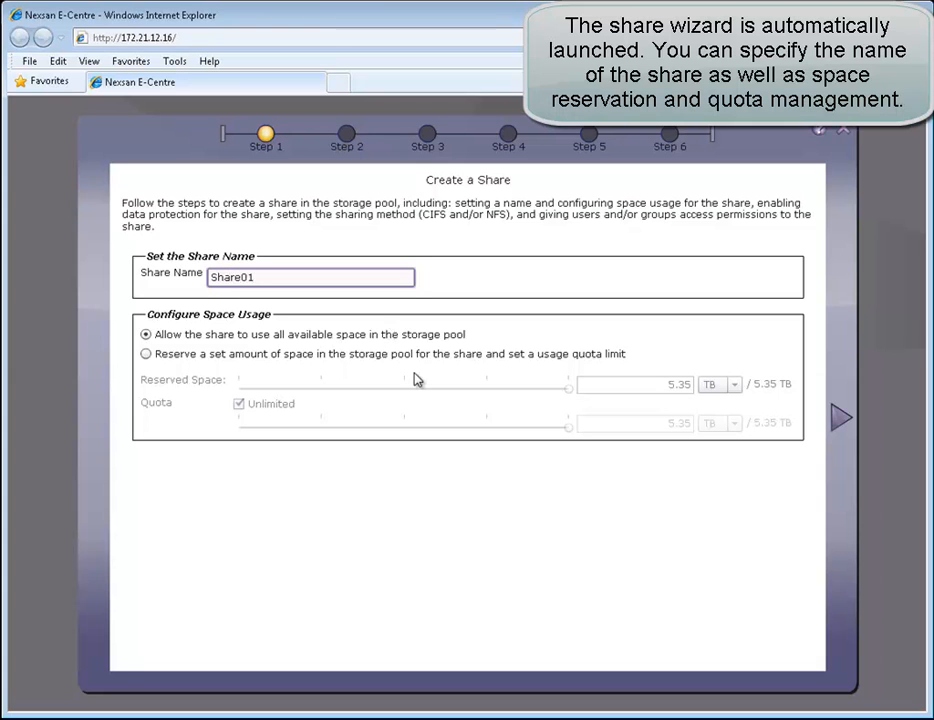
pyautogui.click(146, 356)
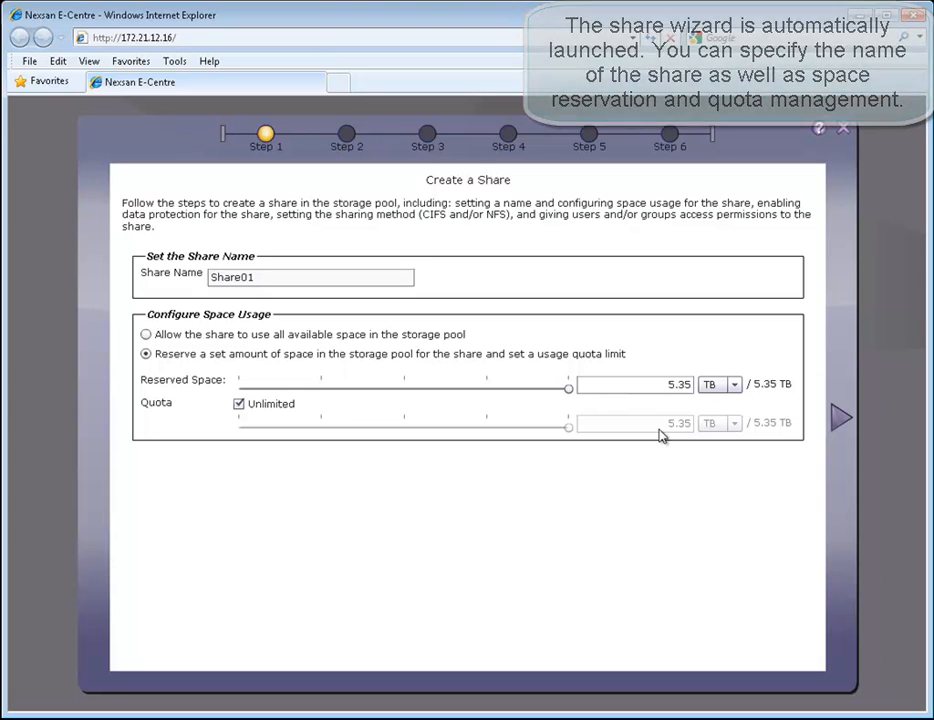
pyautogui.click(146, 335)
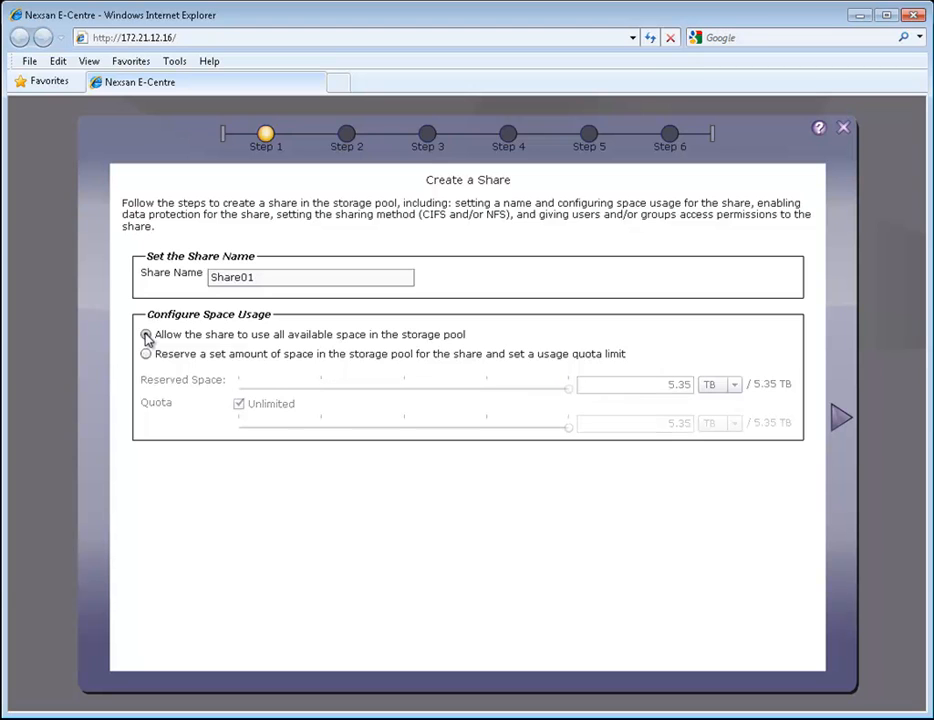
pyautogui.click(841, 421)
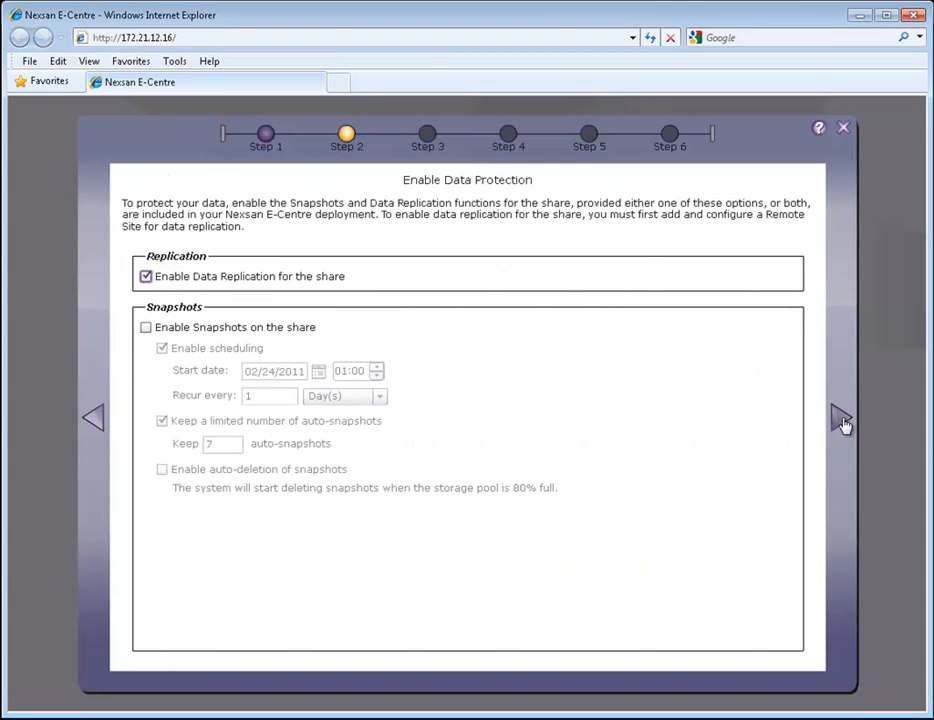
# Enable daily snapshots, grant one domain user read access, and share Share01 over CIFS and NFS
pyautogui.click(146, 328)
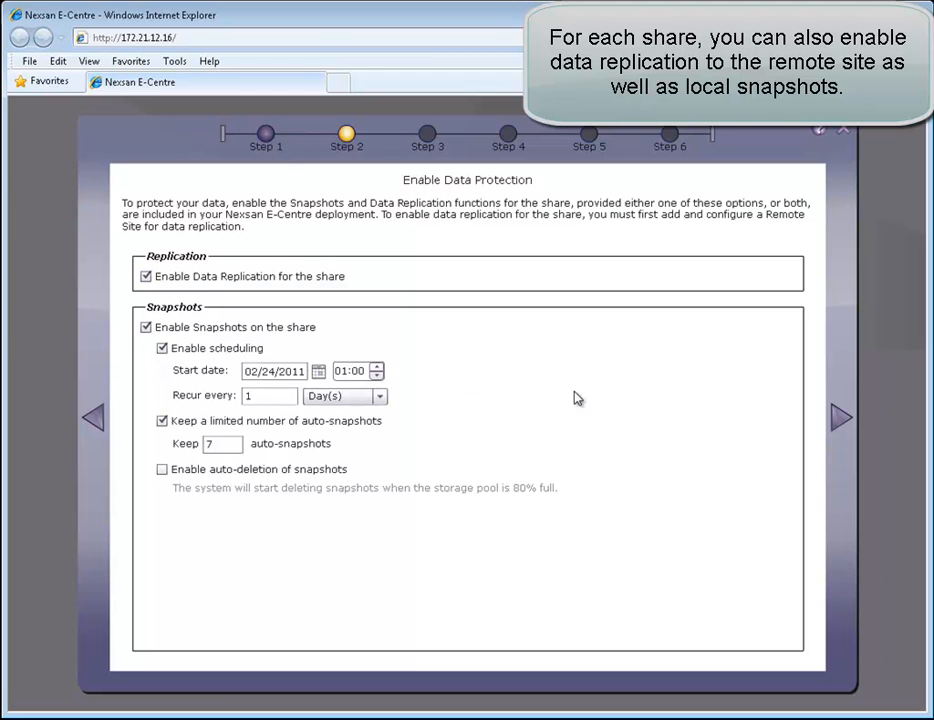
pyautogui.click(839, 421)
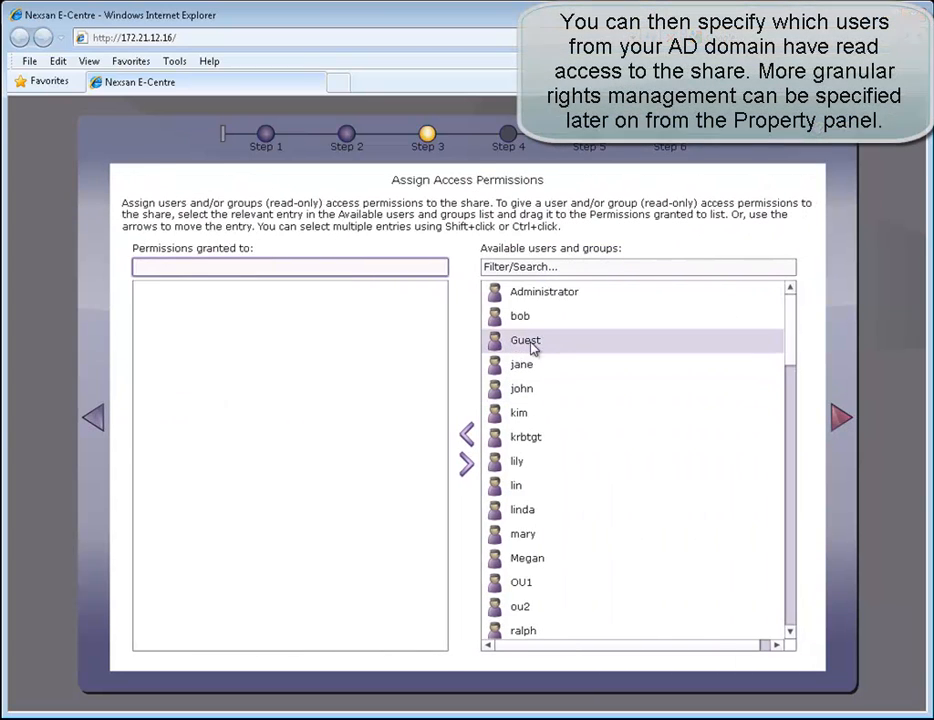
pyautogui.moveTo(519, 318); pyautogui.dragTo(395, 349)
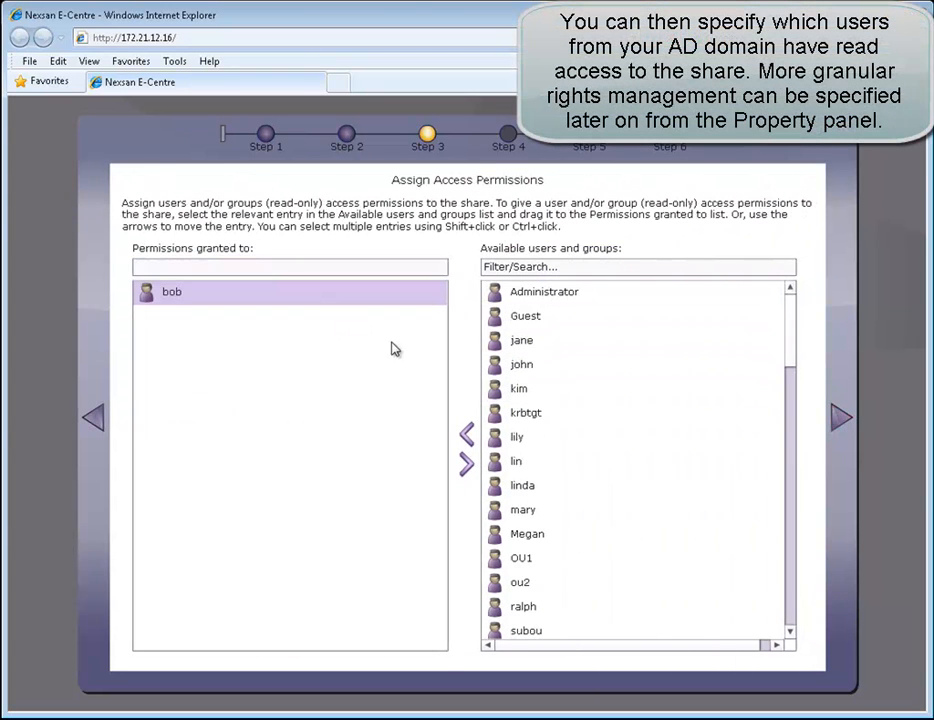
pyautogui.click(840, 420)
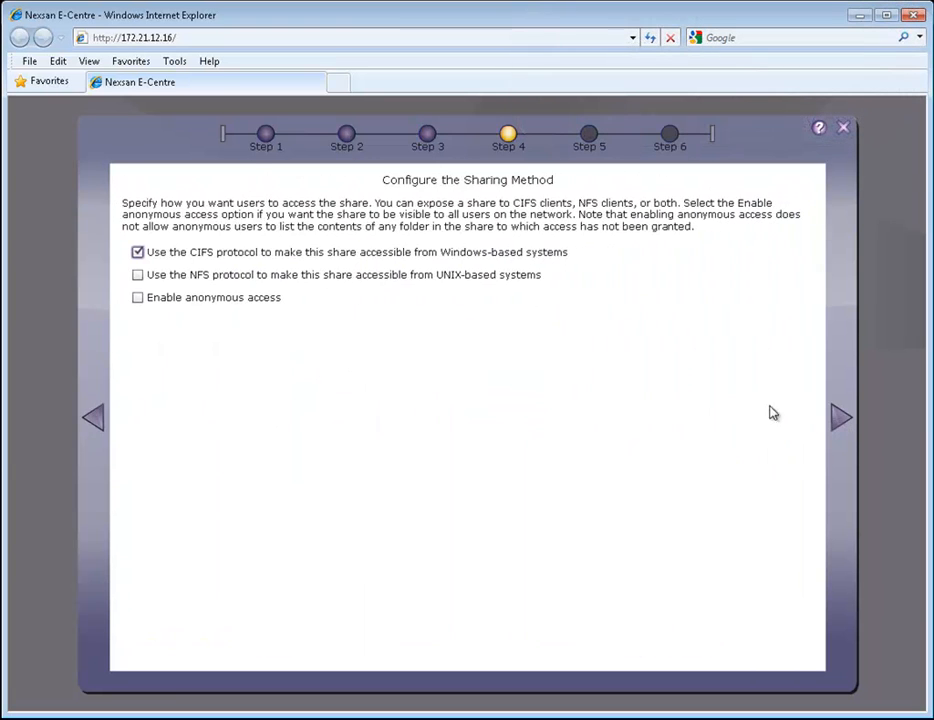
pyautogui.click(138, 277)
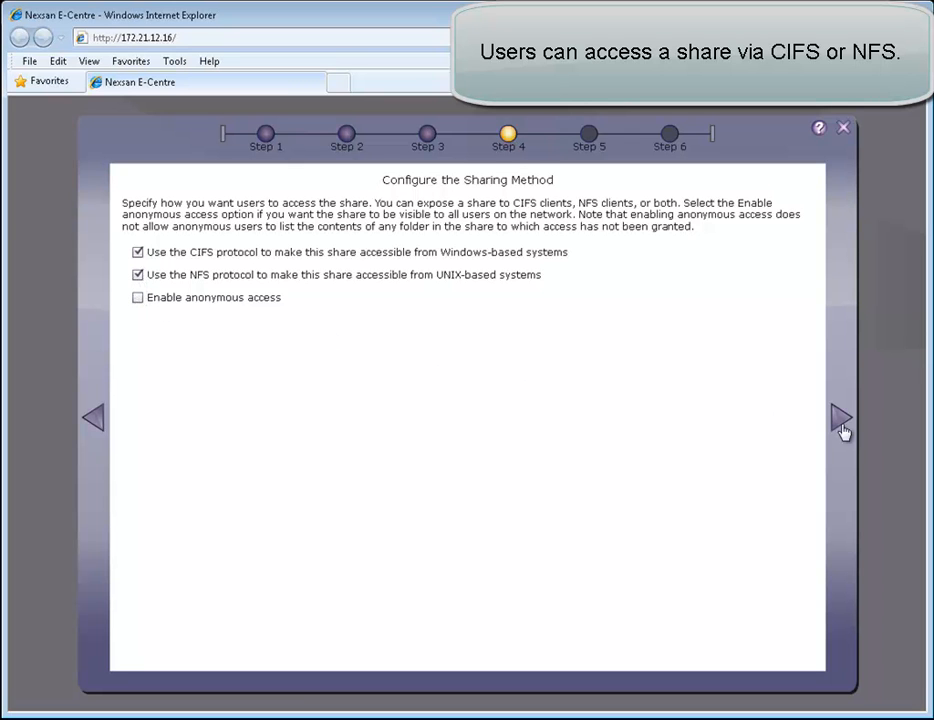
pyautogui.click(845, 421)
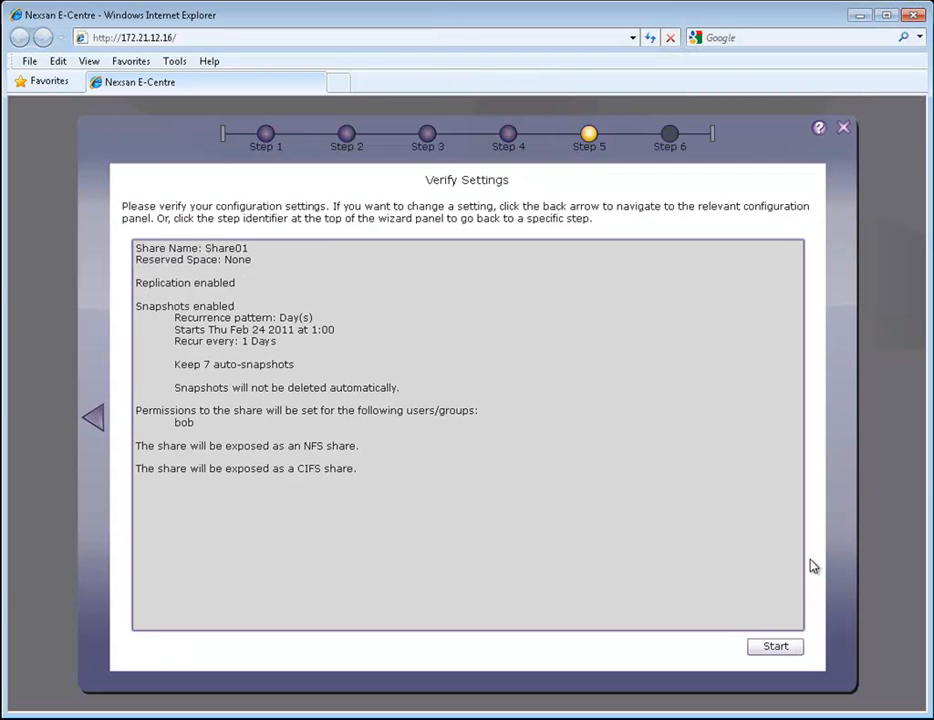
# Apply the verified Share01 configuration and dismiss the success message once every step completes
pyautogui.click(781, 648)
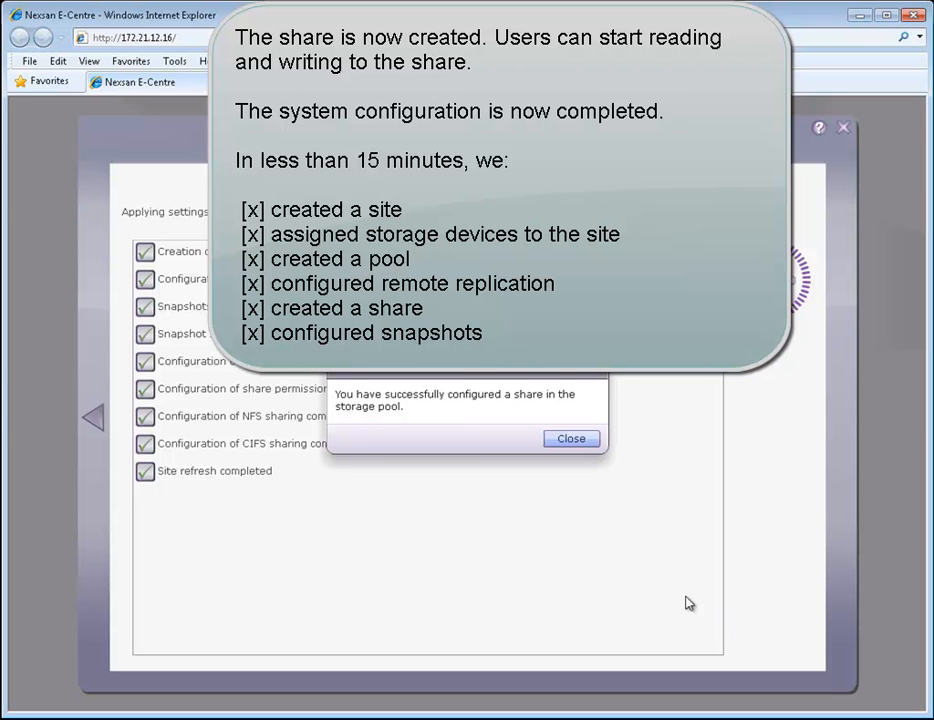
pyautogui.click(575, 450)
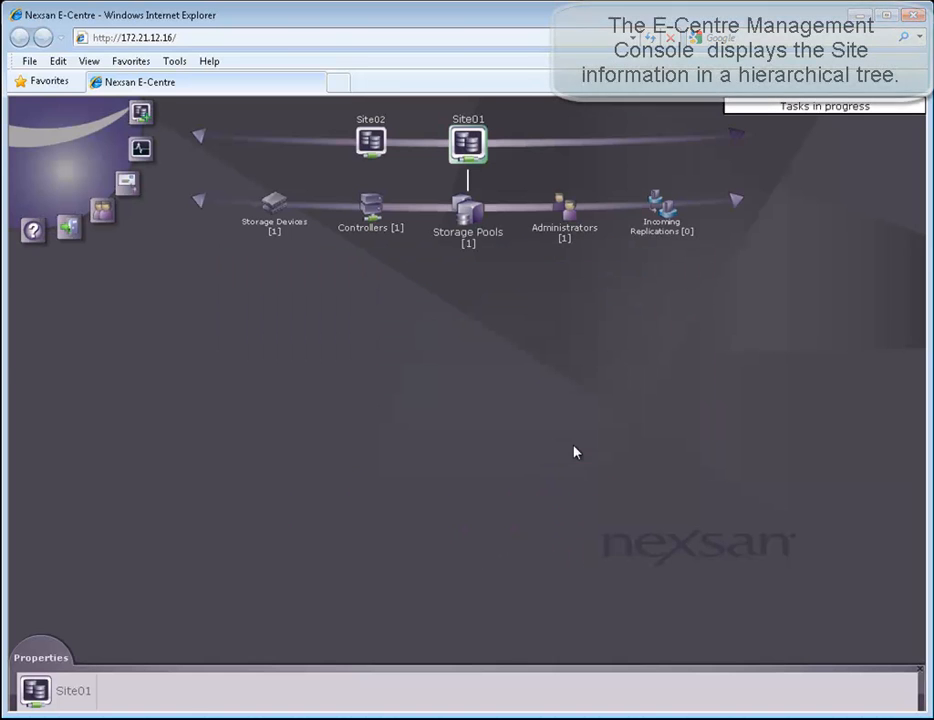
# Drill down Site01 > Storage Pools > Pool01 > Shares > Share01 and review its Space Usage and Properties tabs
pyautogui.click(469, 146)
pyautogui.click(469, 146)
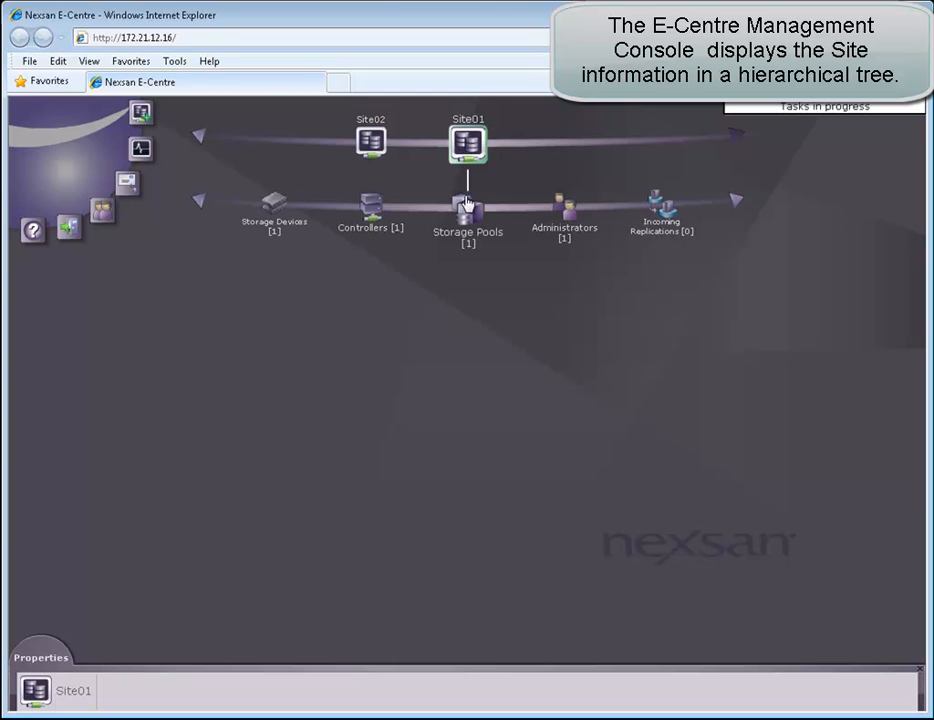
pyautogui.click(467, 210)
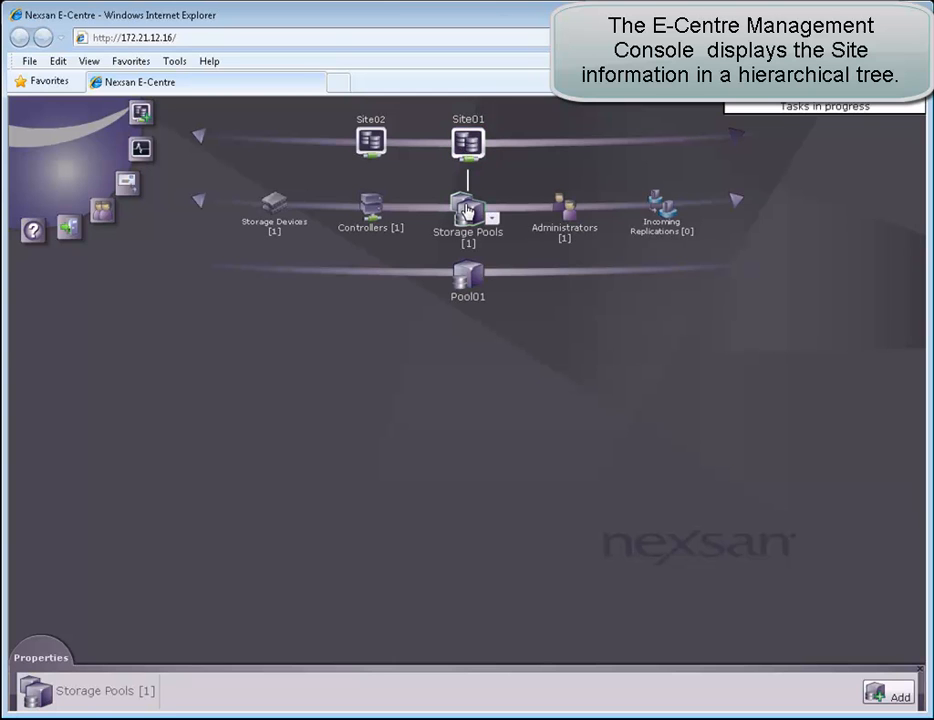
pyautogui.click(470, 277)
pyautogui.click(568, 340)
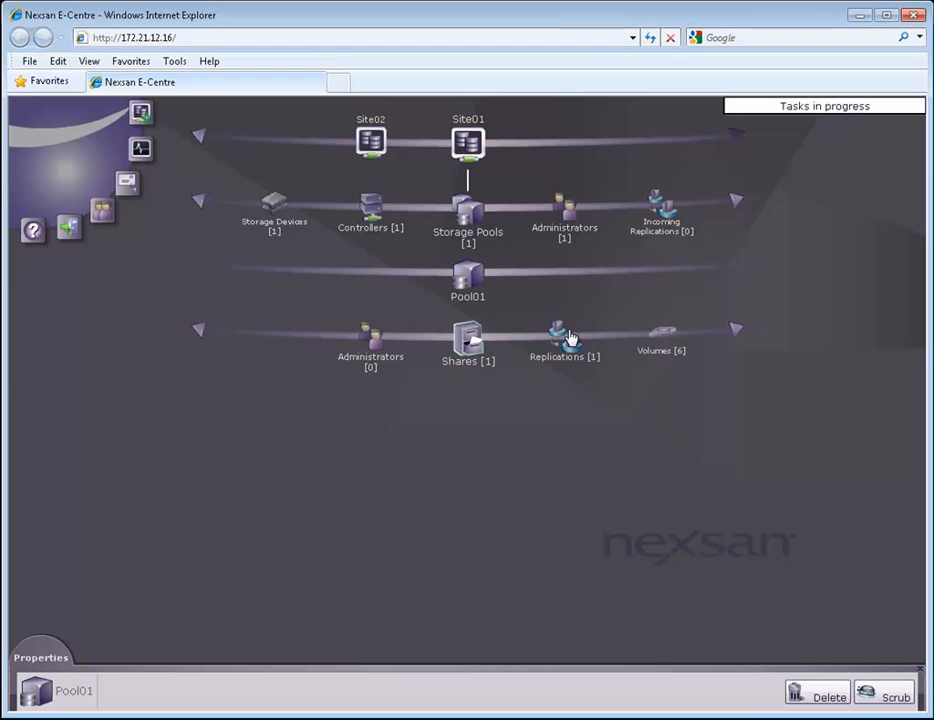
pyautogui.click(476, 405)
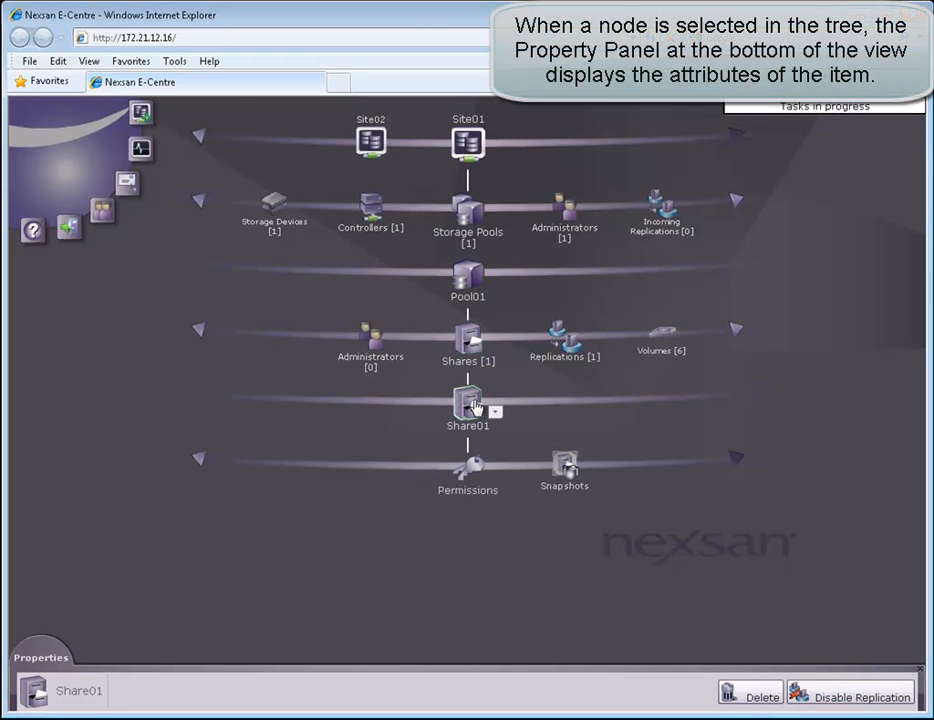
pyautogui.click(53, 678)
pyautogui.click(128, 535)
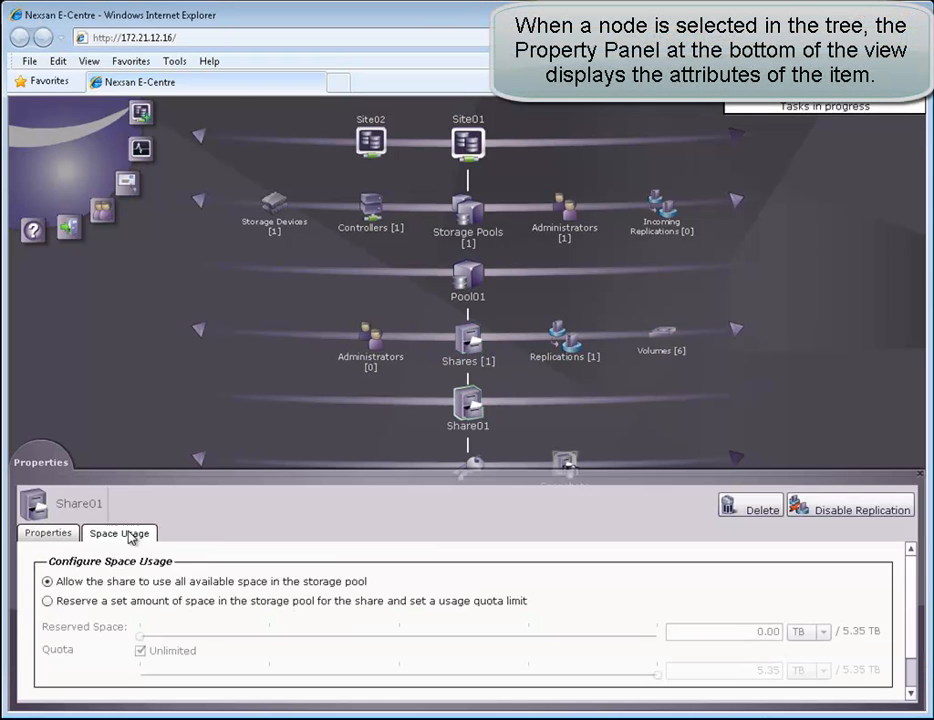
pyautogui.click(62, 534)
# Look over Site02's settings, then switch back to Site01
pyautogui.moveTo(470, 287)
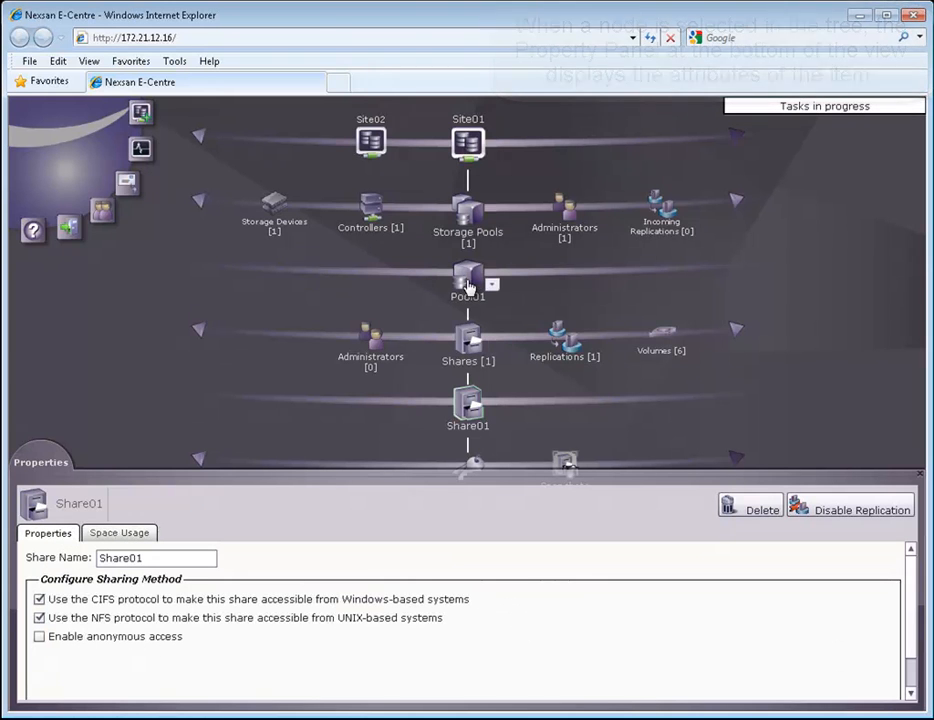
pyautogui.click(373, 140)
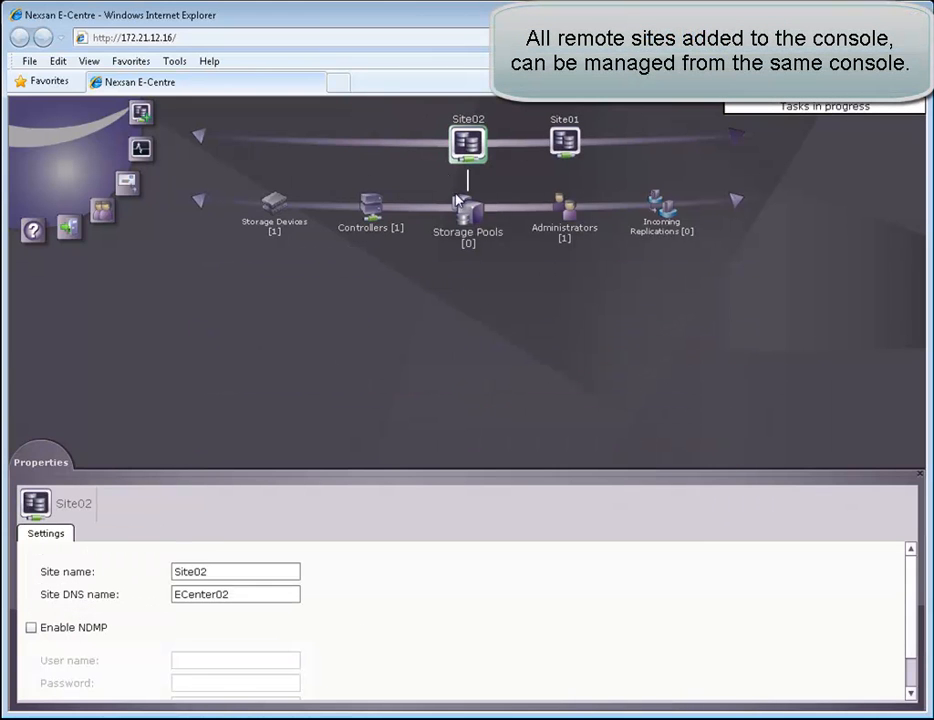
pyautogui.moveTo(460, 210)
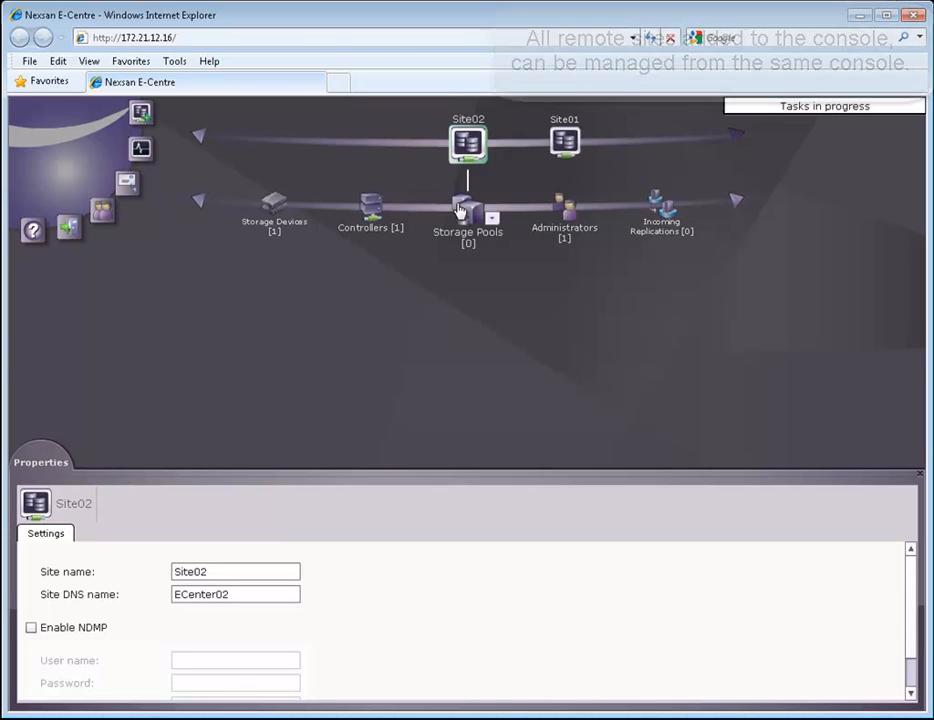
pyautogui.moveTo(603, 218)
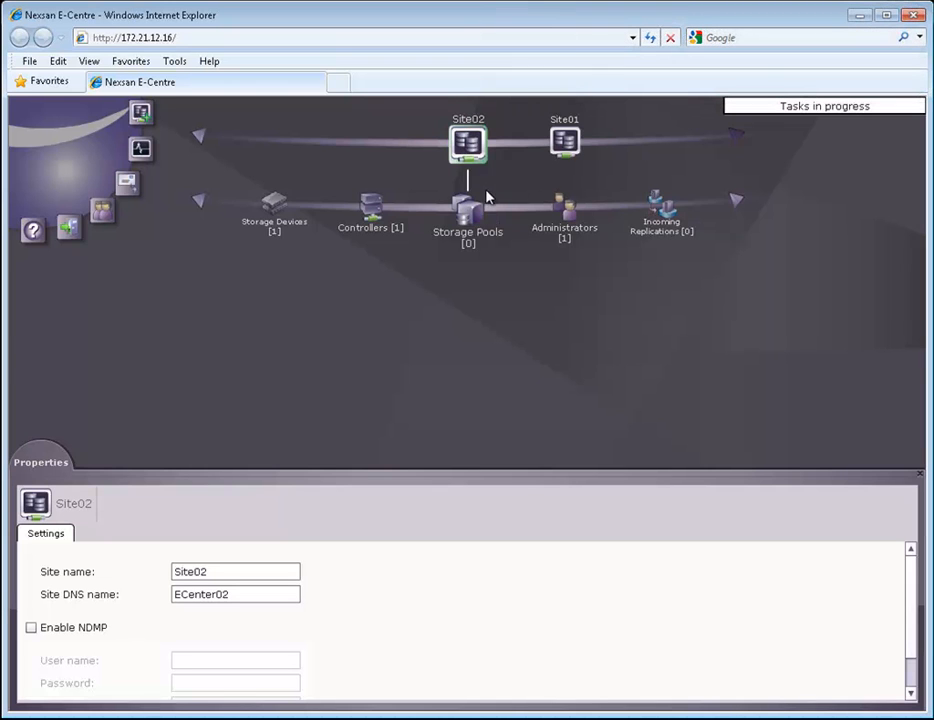
pyautogui.click(566, 143)
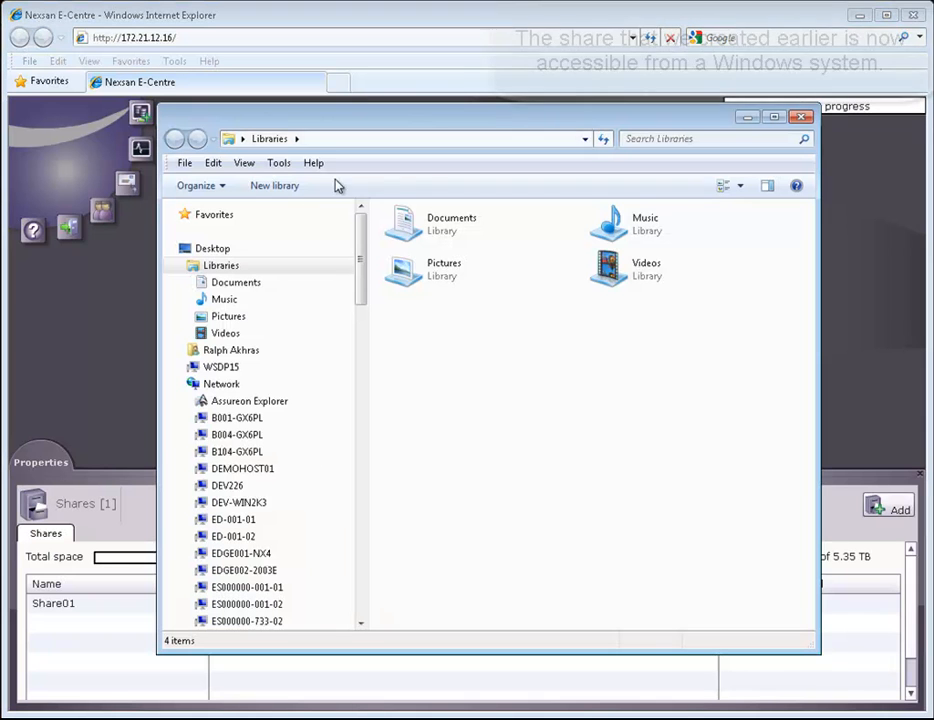
# Browse to \\172.21.12.16\ and open the share01 folder
pyautogui.click(329, 136)
pyautogui.write('\\172.21.12.16\\')
pyautogui.press('Return')
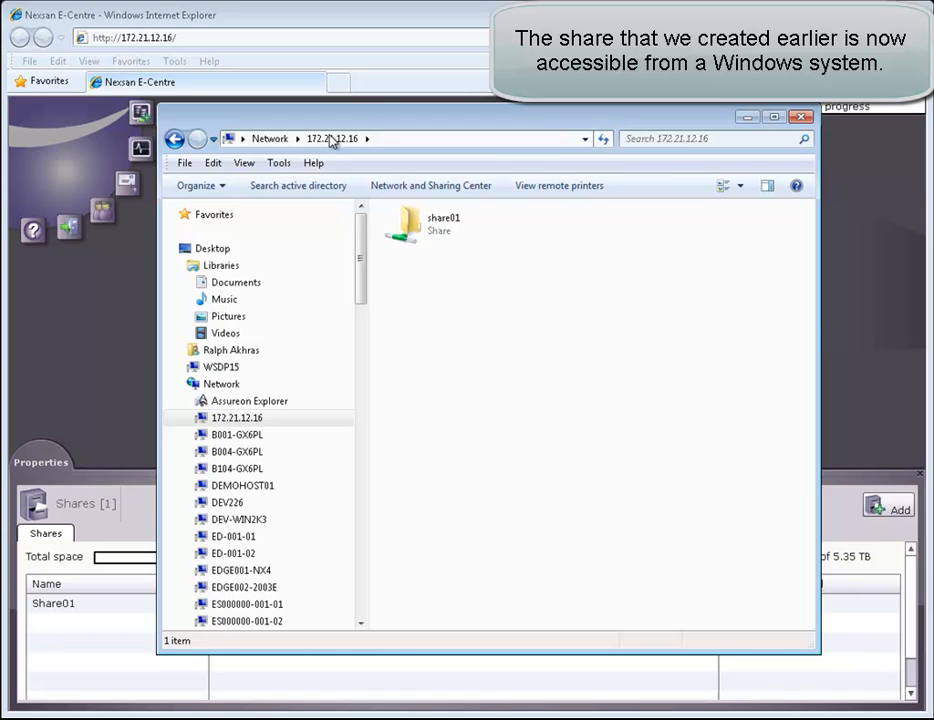
pyautogui.click(443, 223)
pyautogui.doubleClick(443, 223)
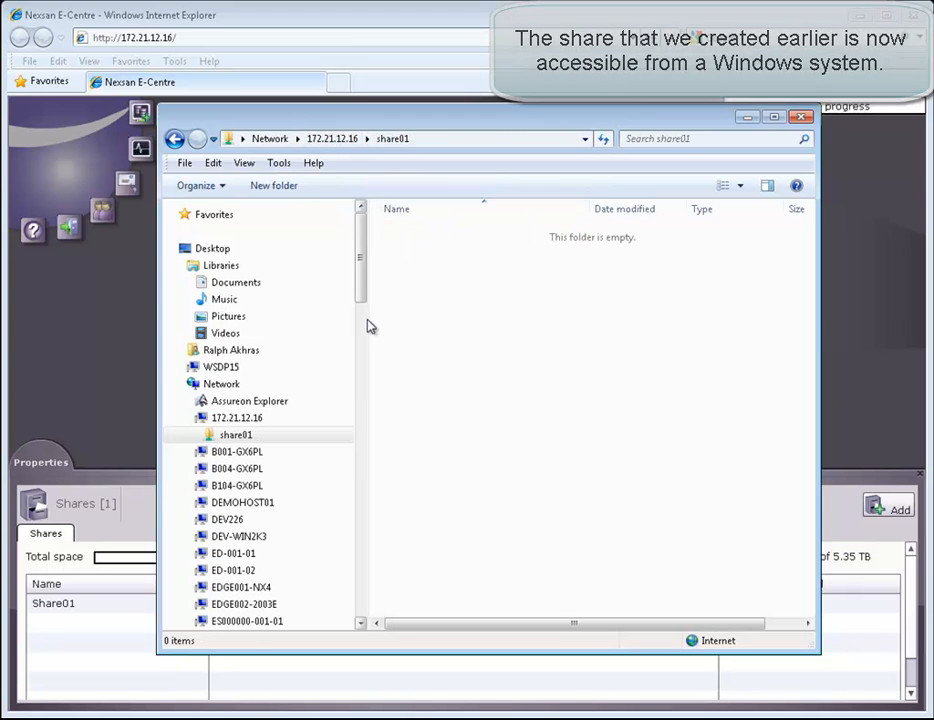
# Create a new user folder in share01, named after the user
pyautogui.rightClick(434, 358)
pyautogui.moveTo(489, 549)
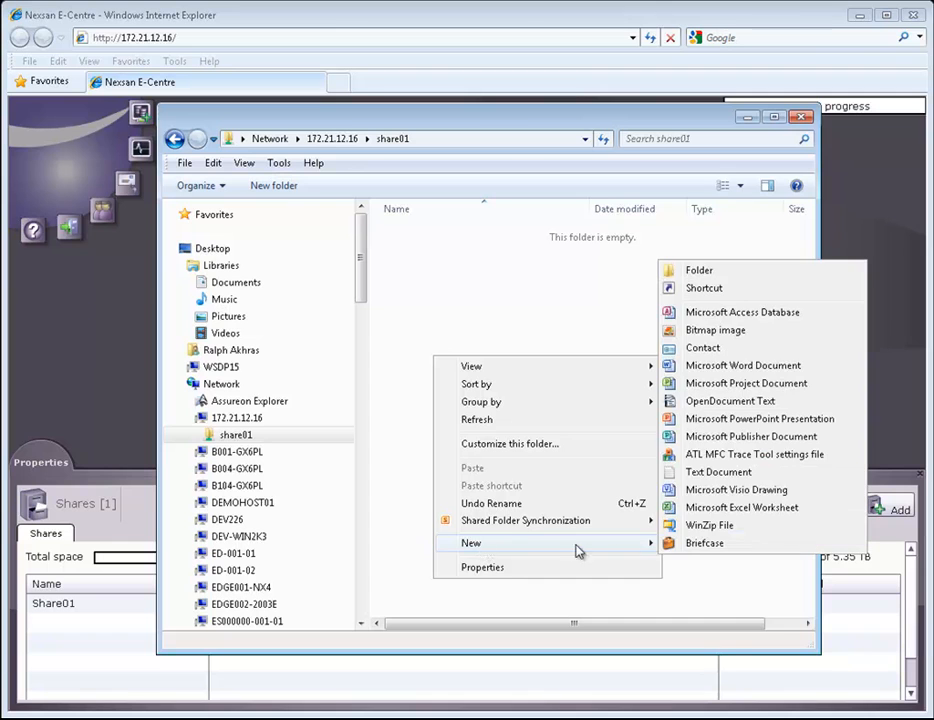
pyautogui.click(724, 274)
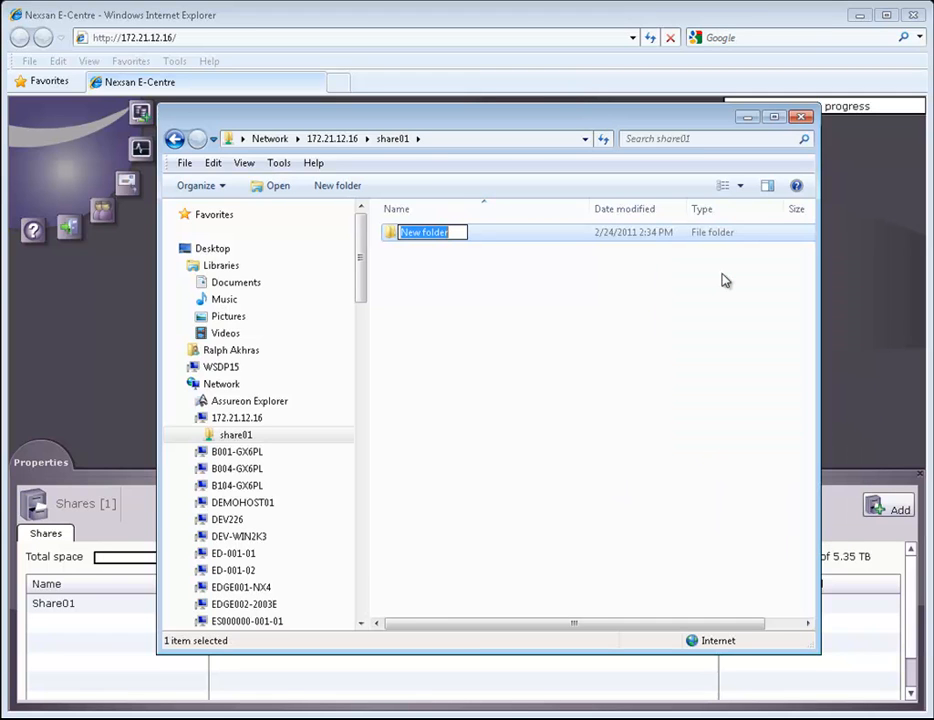
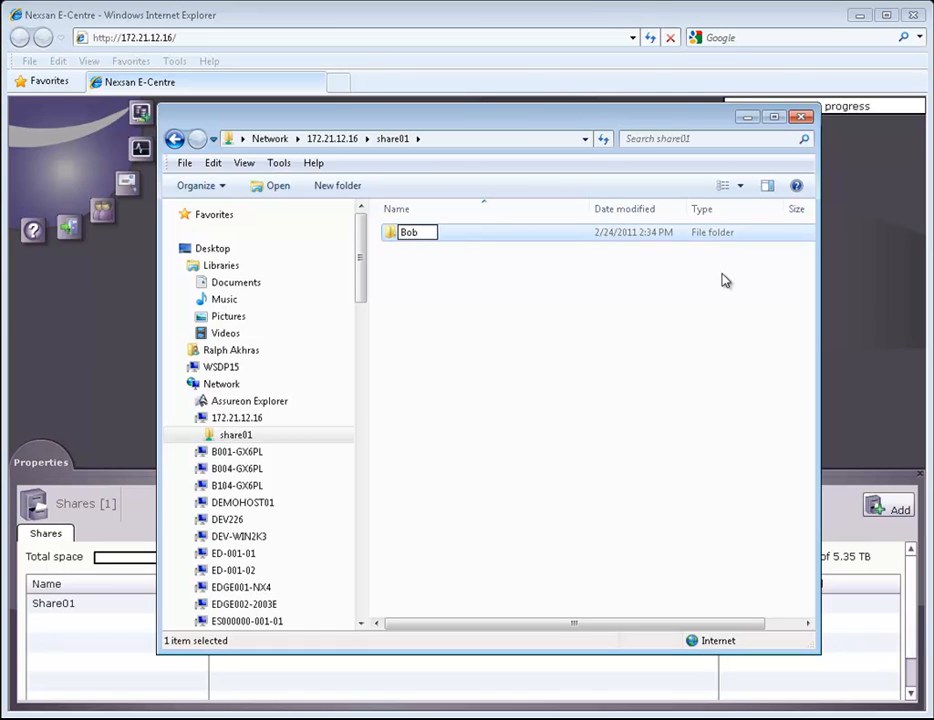
pyautogui.press('Return')
pyautogui.press('Return')
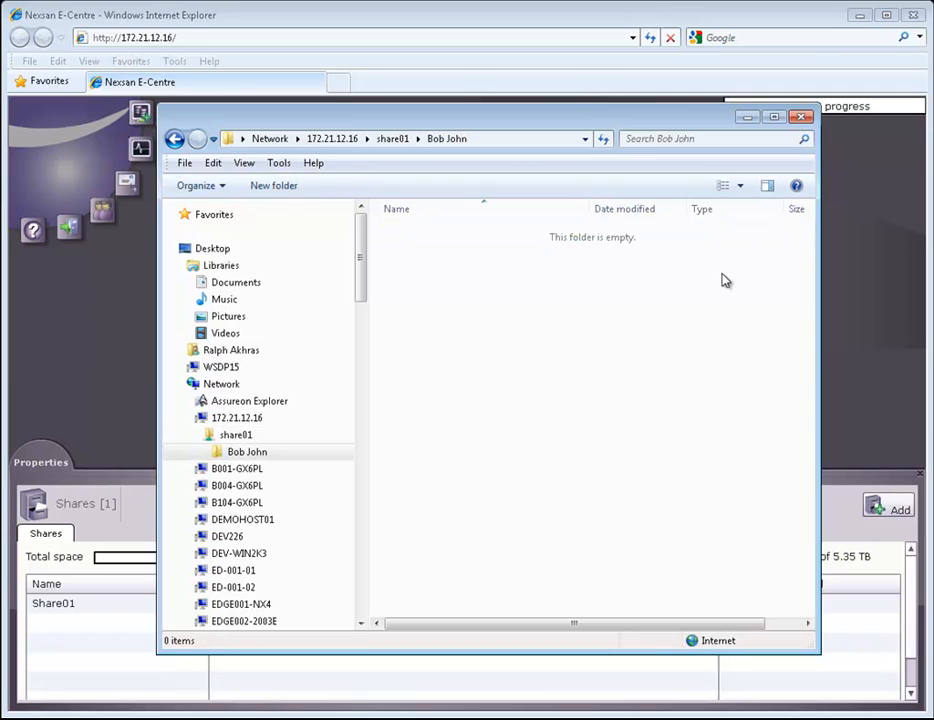
# Create text file 1.txt in the user folder containing 'Hello world!' and save it
pyautogui.rightClick(531, 341)
pyautogui.moveTo(584, 536)
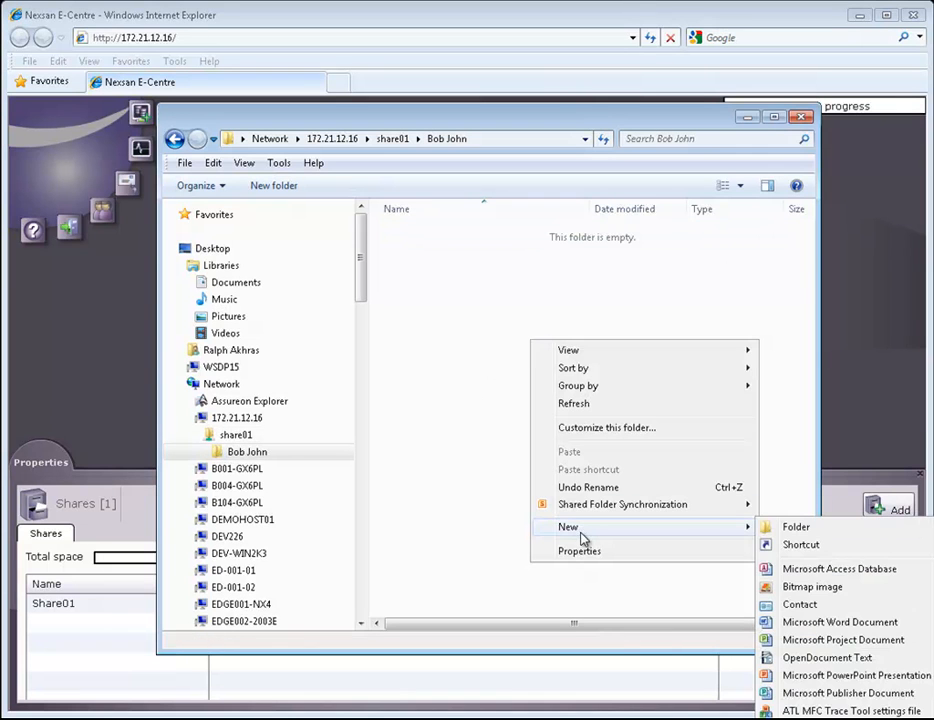
pyautogui.click(812, 719)
pyautogui.write('1.txt')
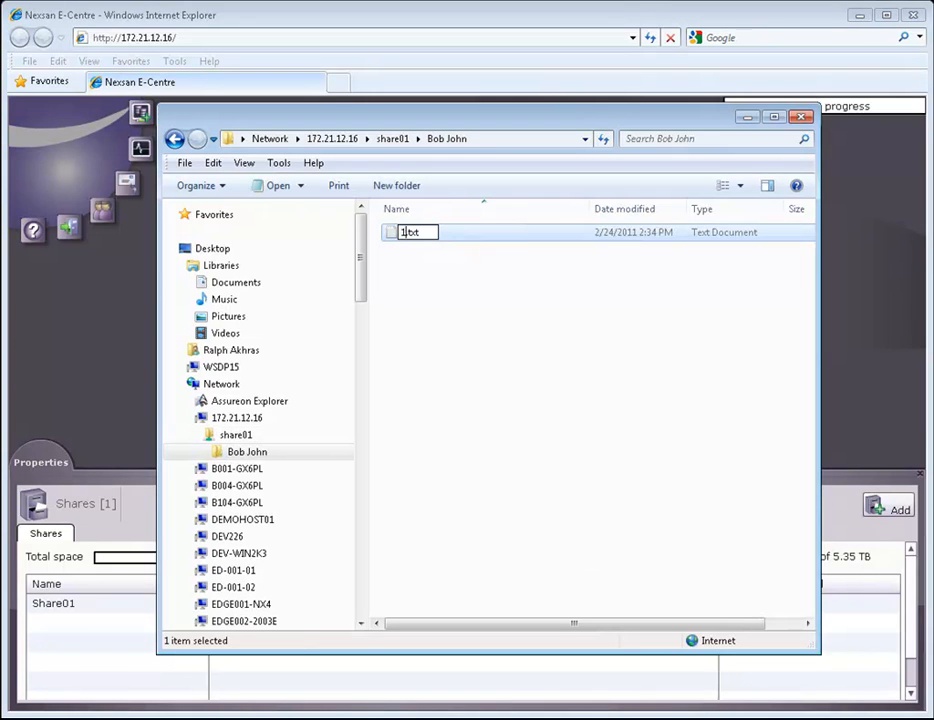
pyautogui.press('Return')
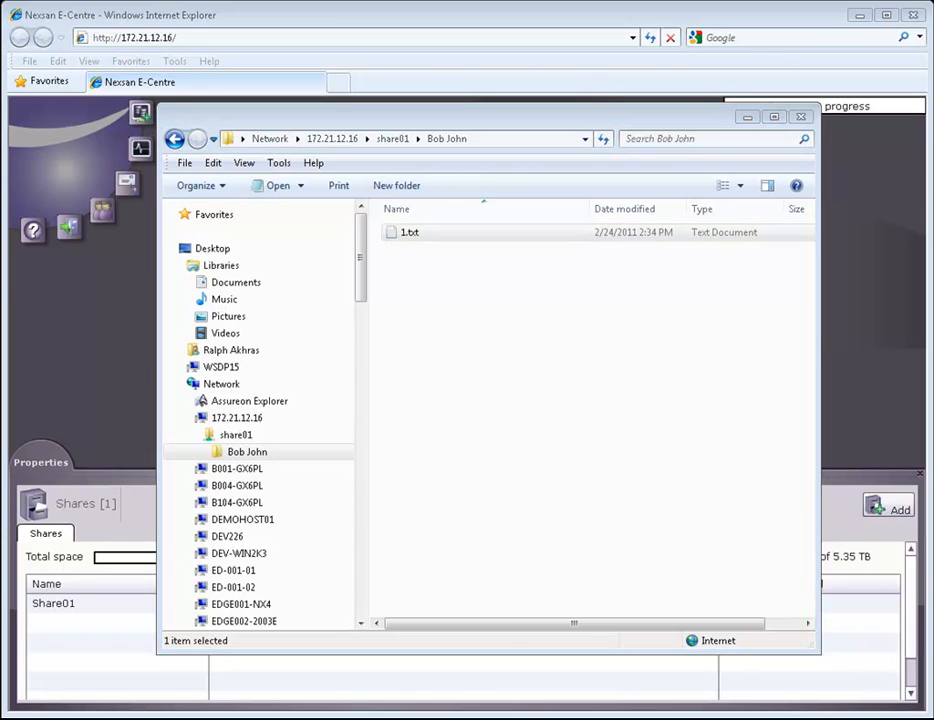
pyautogui.moveTo(932, 252); pyautogui.dragTo(788, 154)
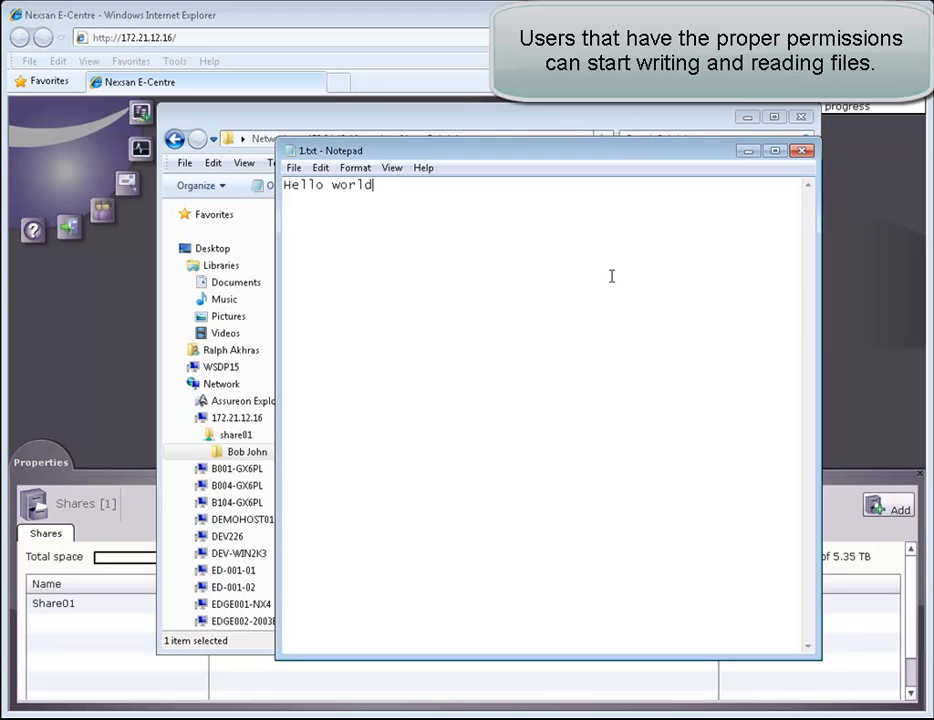
pyautogui.click(802, 150)
pyautogui.click(467, 420)
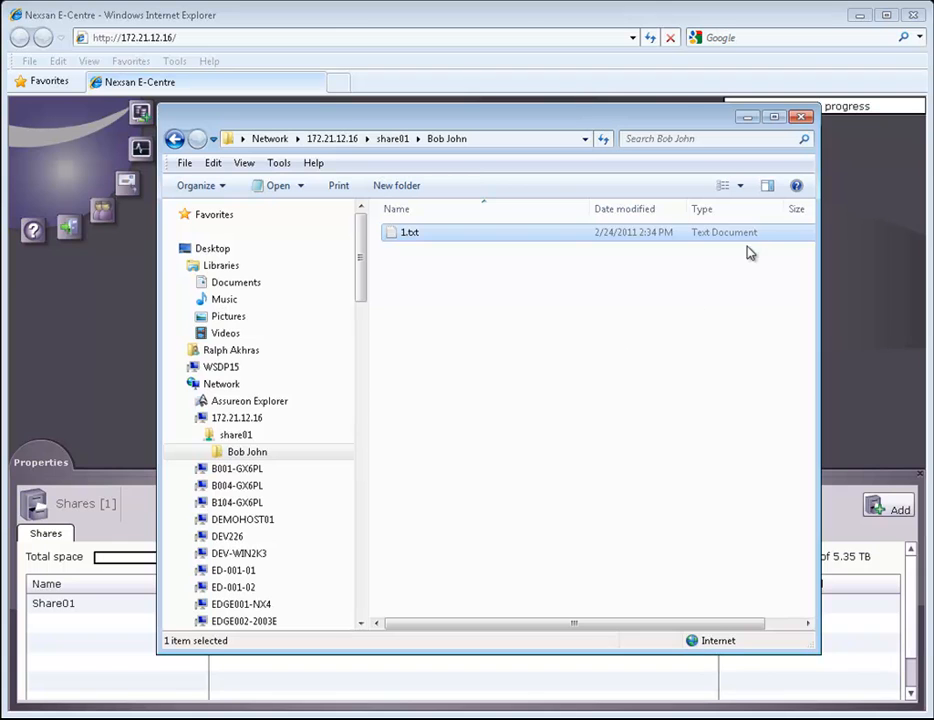
# Back in E-Centre, select Share01 and review its snapshot schedule settings
pyautogui.click(747, 118)
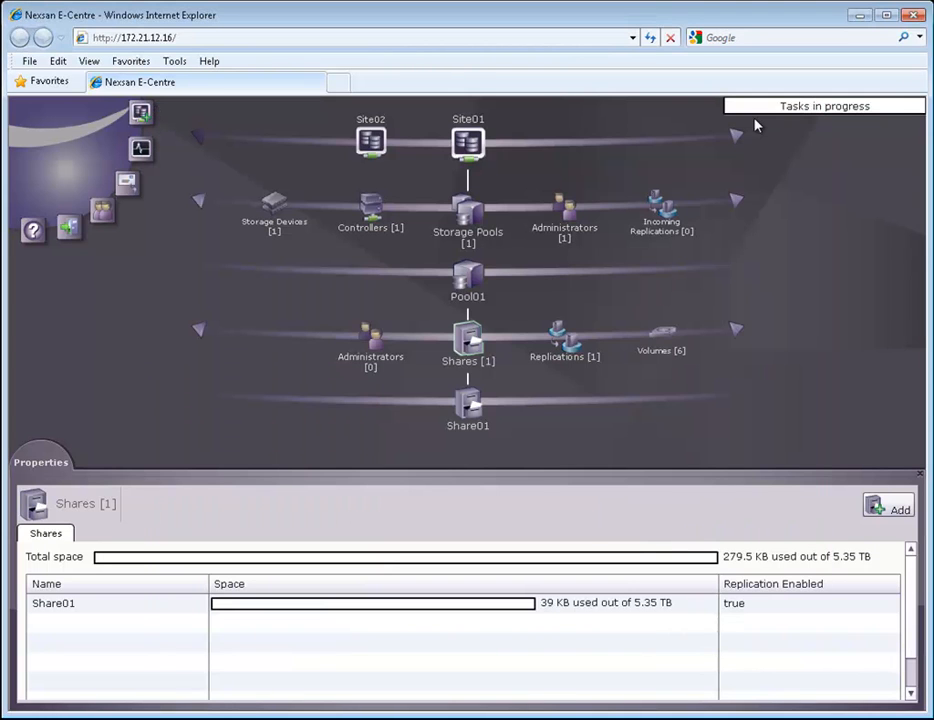
pyautogui.click(472, 408)
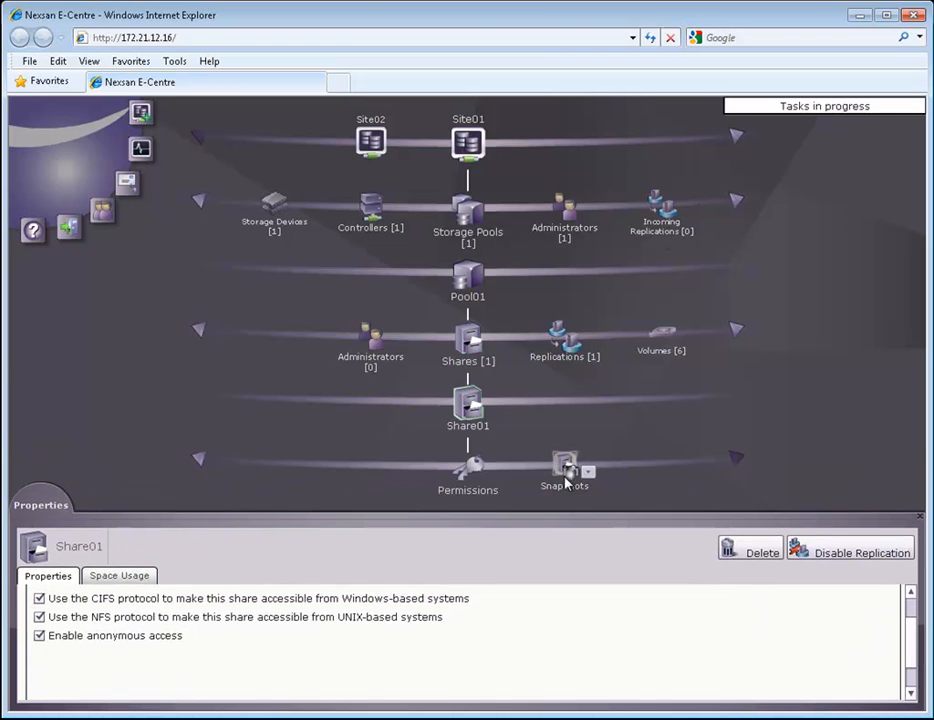
pyautogui.click(564, 472)
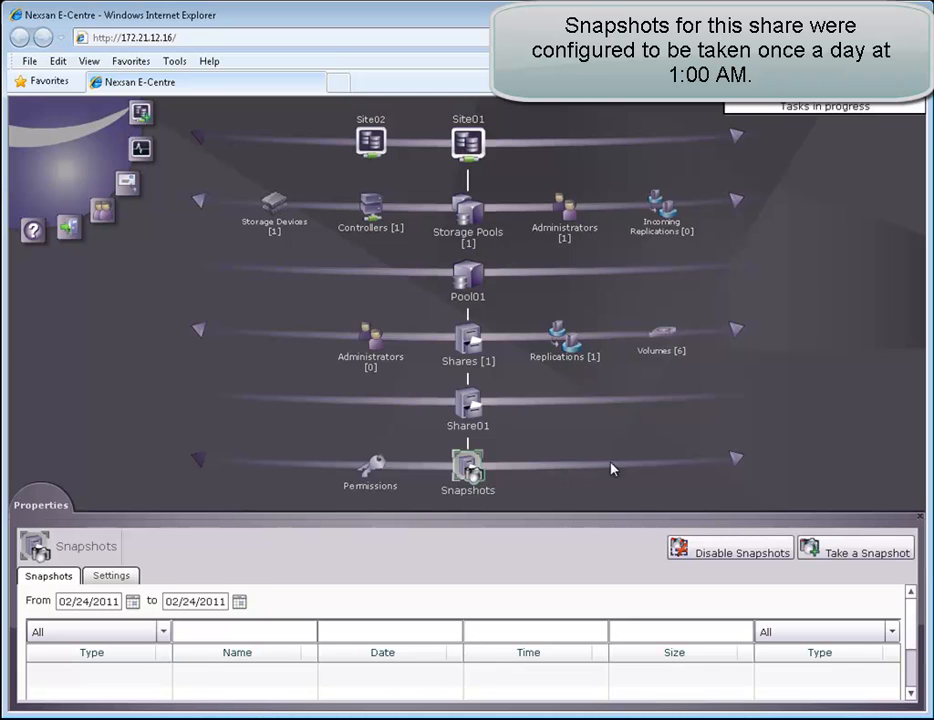
pyautogui.moveTo(667, 523); pyautogui.dragTo(670, 494)
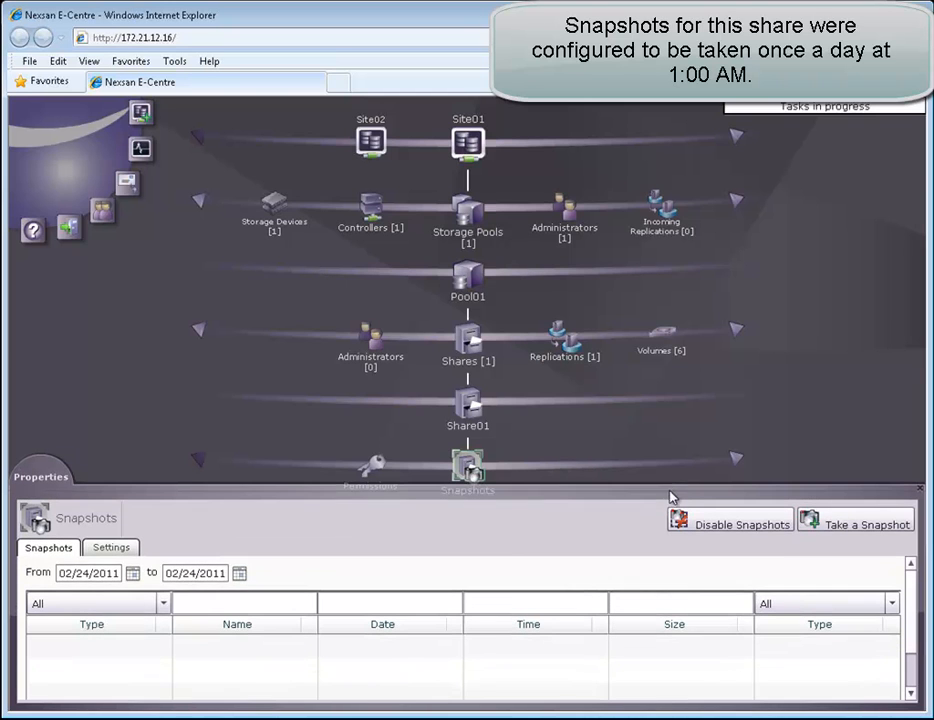
pyautogui.click(106, 548)
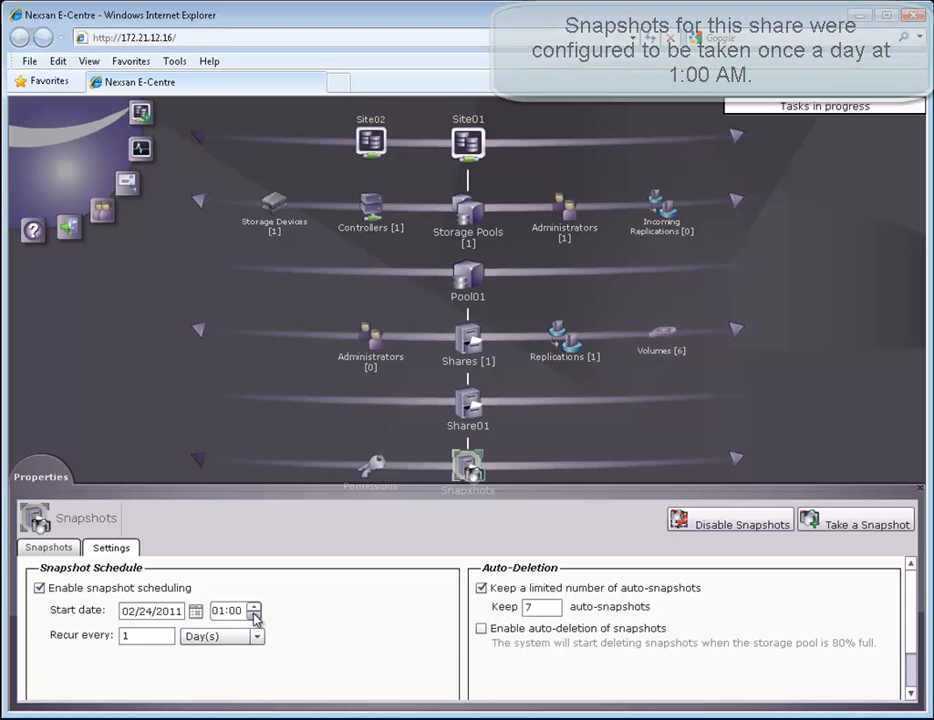
# Take an automatically named manual snapshot of Share01 and select it in the snapshot list
pyautogui.click(810, 522)
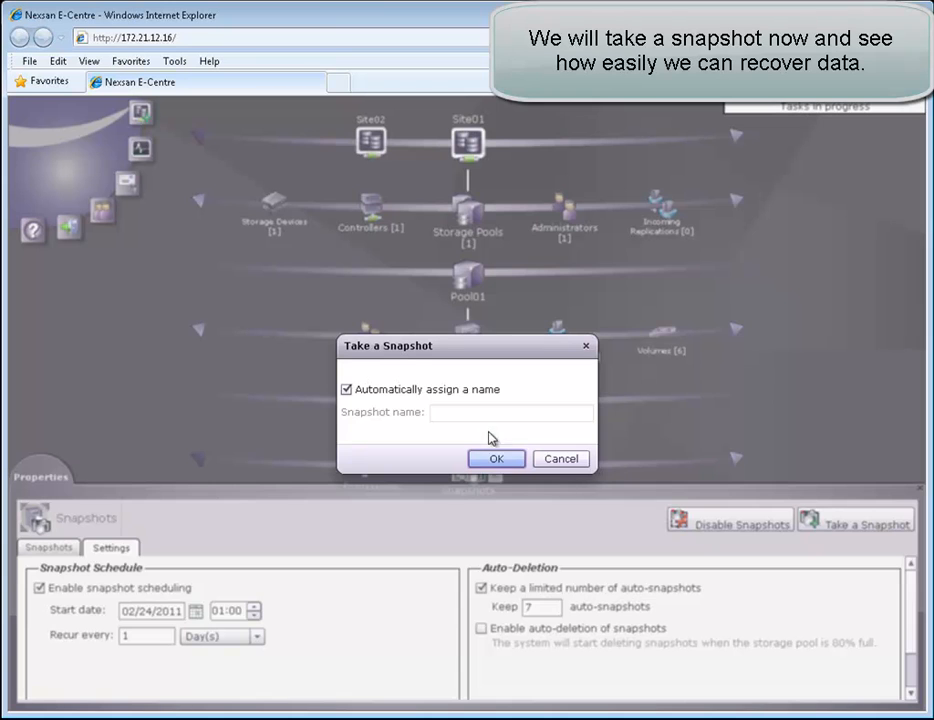
pyautogui.click(491, 459)
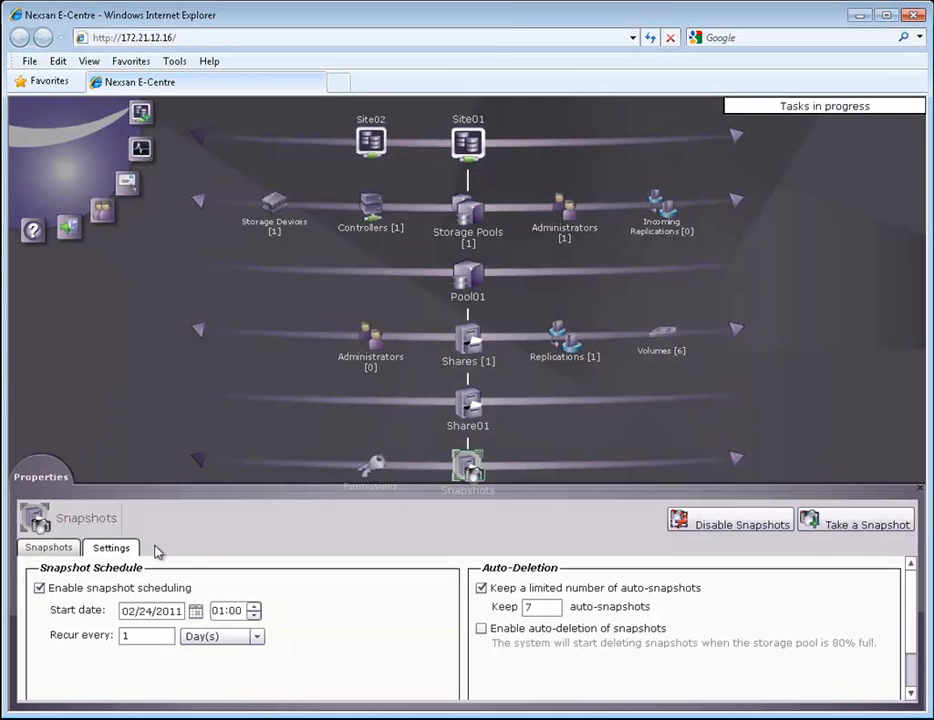
pyautogui.click(60, 549)
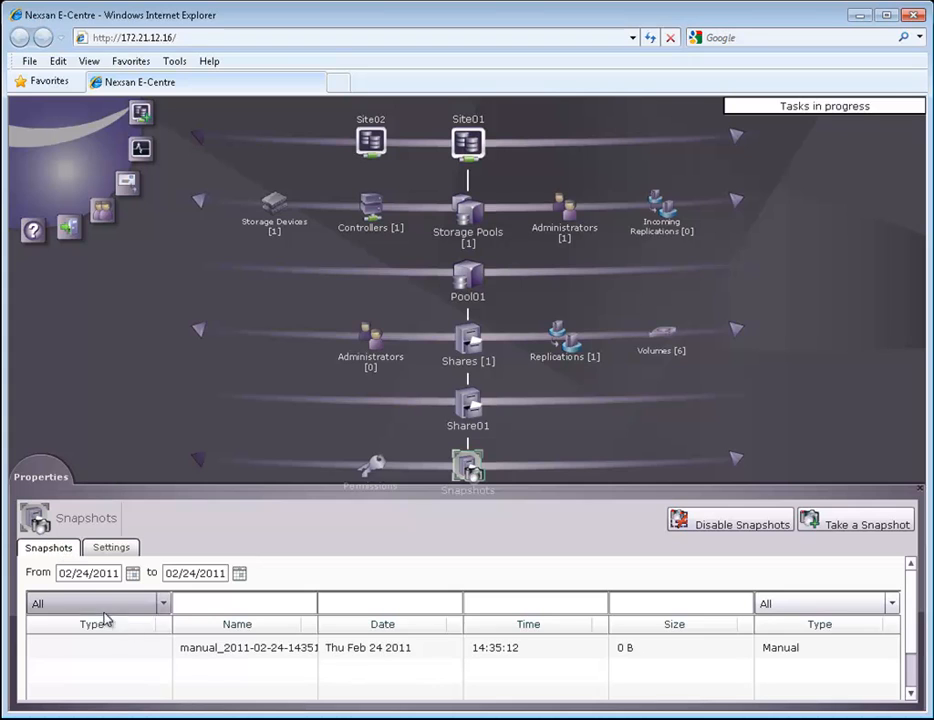
pyautogui.click(222, 648)
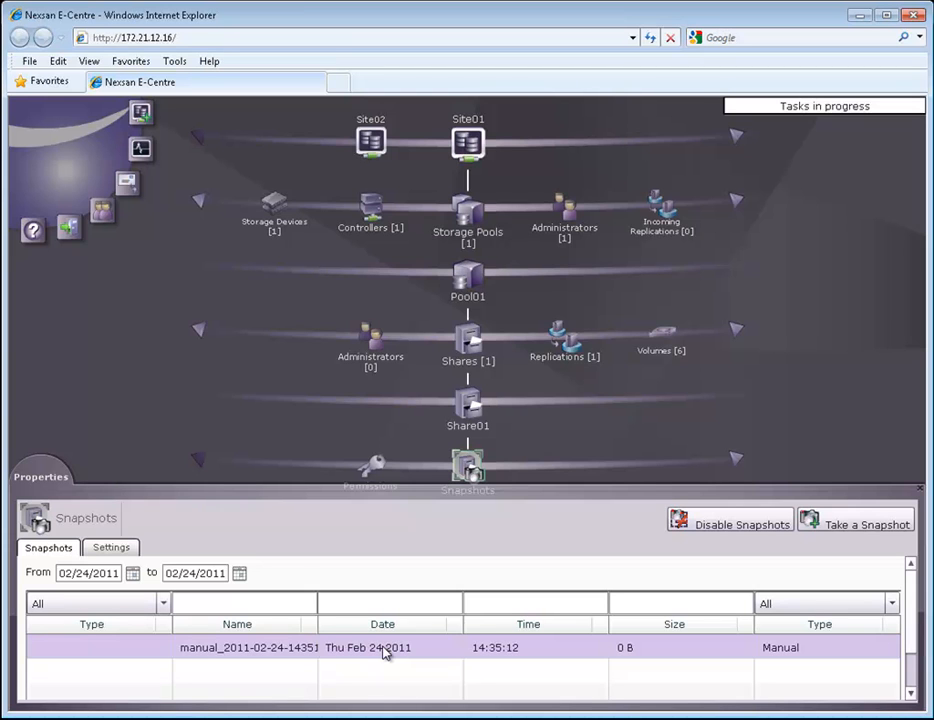
pyautogui.moveTo(912, 650); pyautogui.dragTo(914, 681)
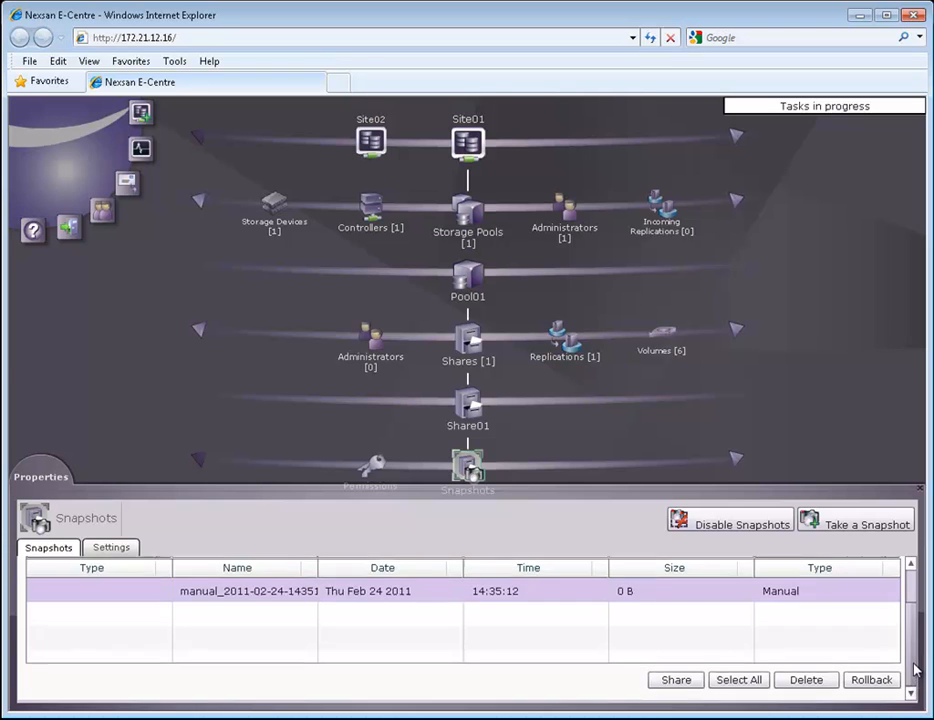
pyautogui.scroll(1, 810, 673)
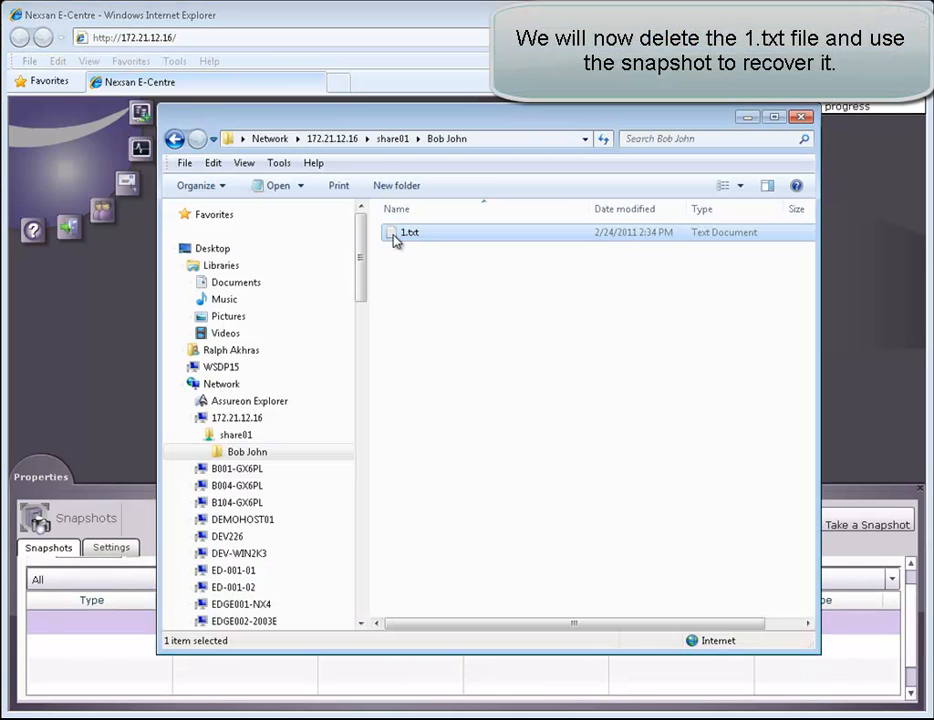
# Delete 1.txt from the user's share01 folder, then select the manual snapshot back in E-Centre
pyautogui.rightClick(396, 240)
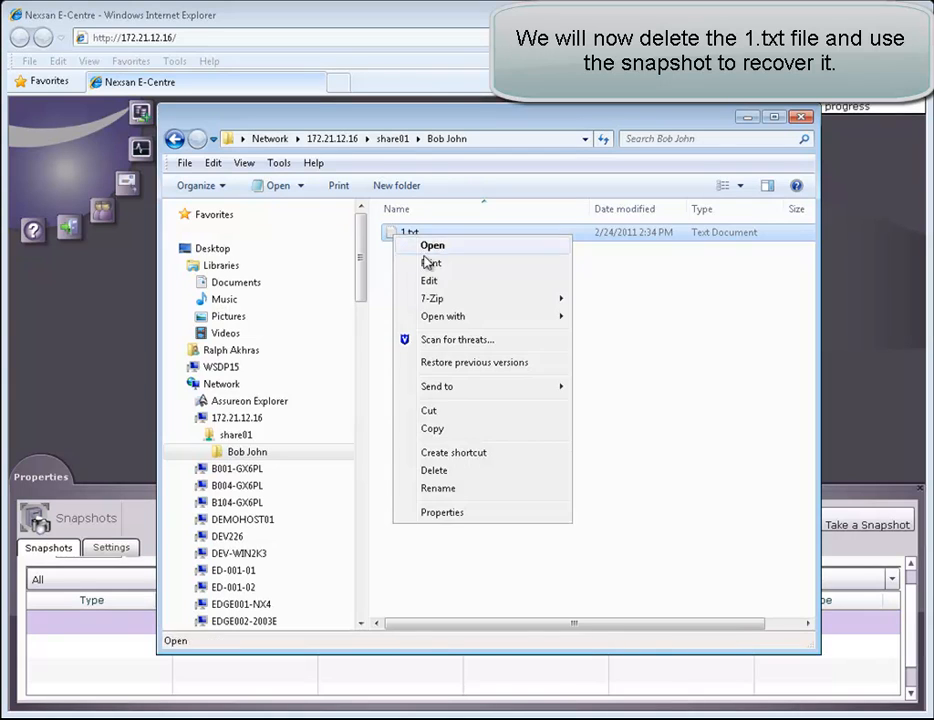
pyautogui.click(434, 470)
pyautogui.click(575, 473)
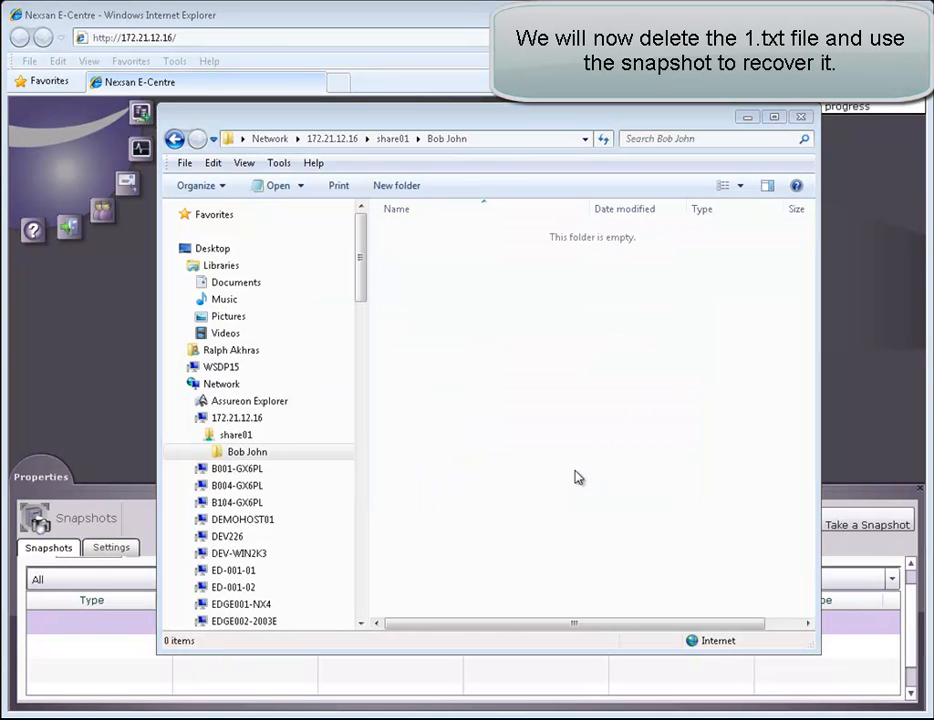
pyautogui.click(748, 120)
pyautogui.click(275, 624)
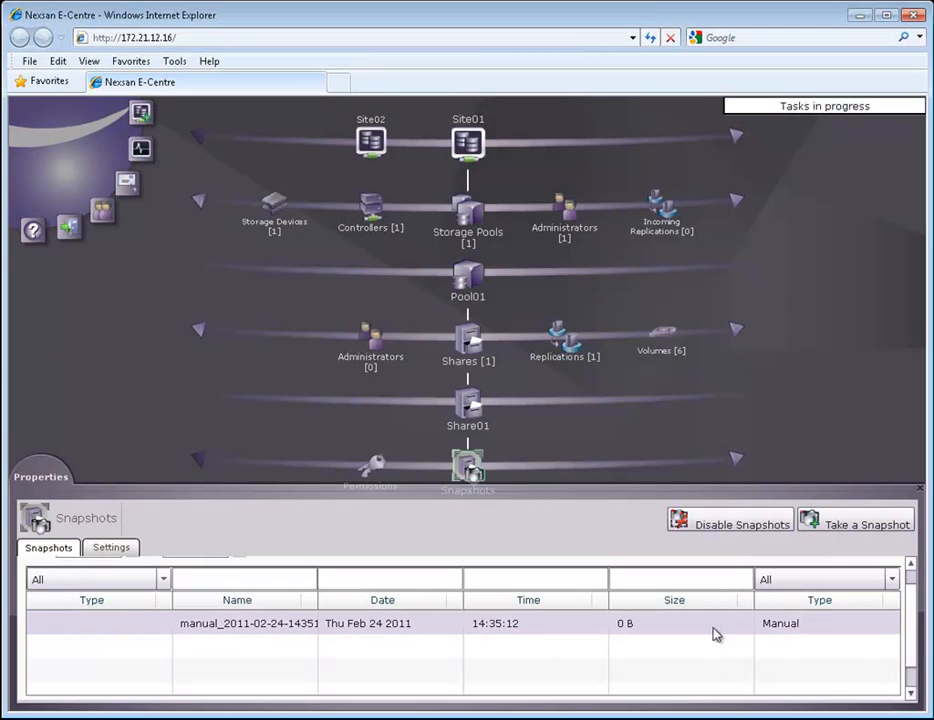
# Roll Share01 back to the manual snapshot and confirm the restored 1.txt contains 'Hello world!'
pyautogui.scroll(-1, 651, 650)
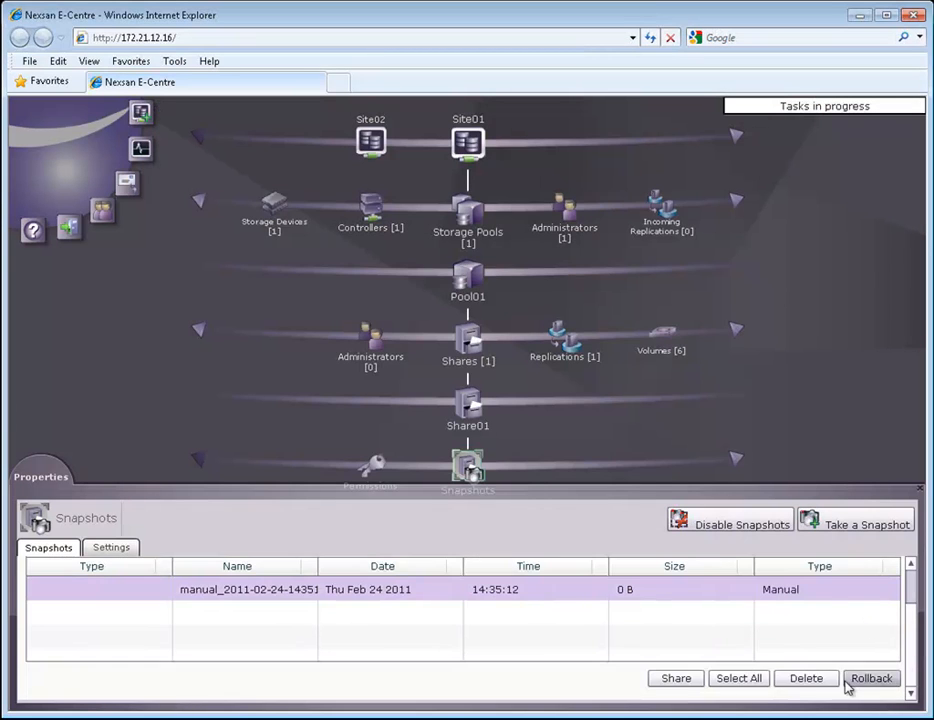
pyautogui.click(870, 679)
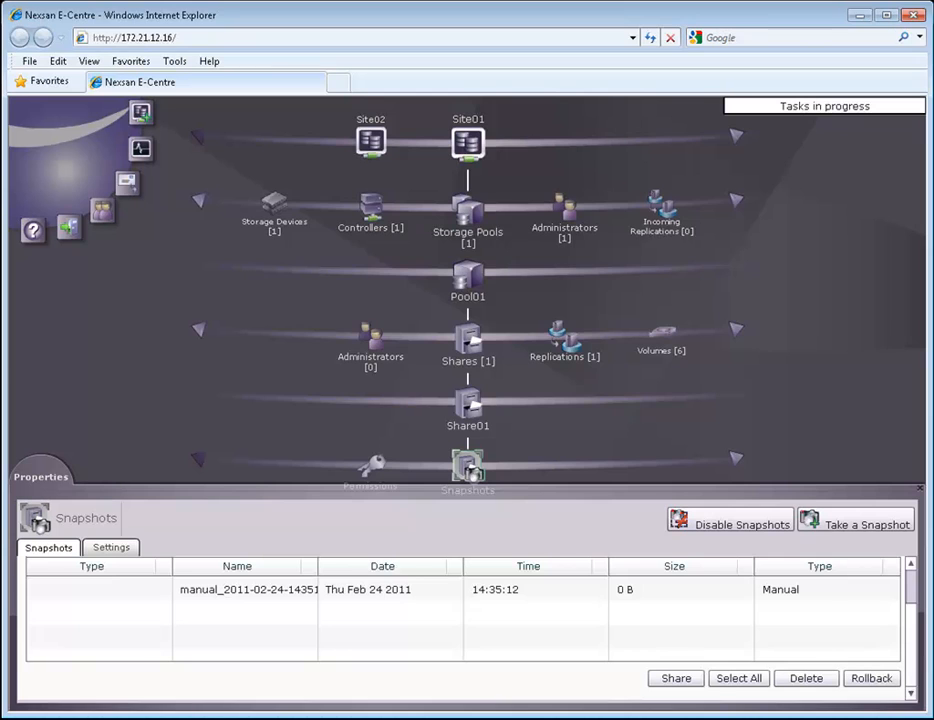
pyautogui.hotkey('alt', 'Tab')
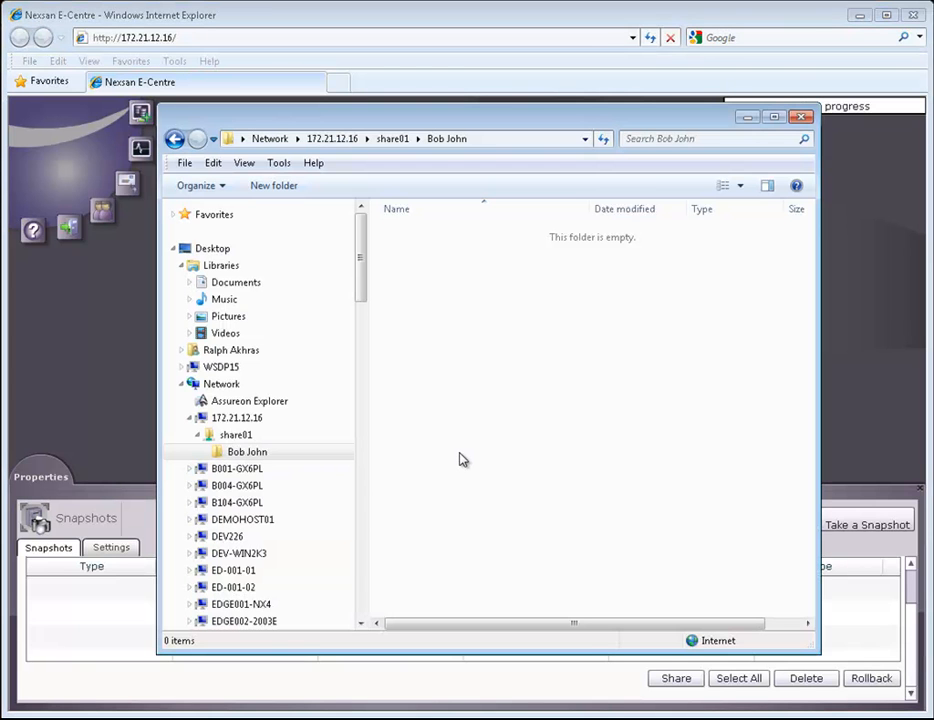
pyautogui.press('F5')
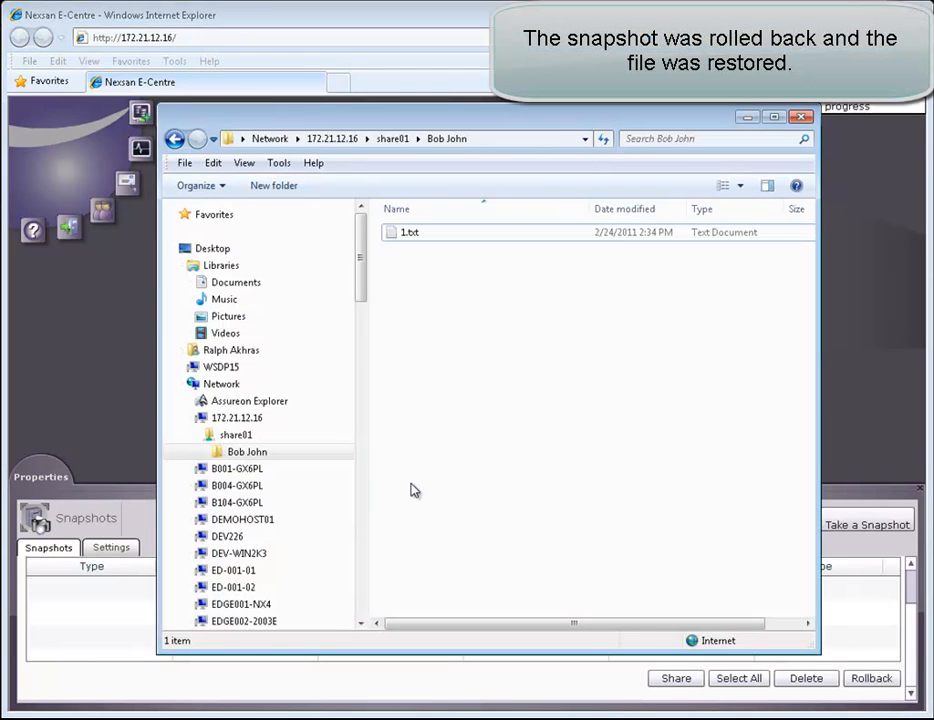
pyautogui.doubleClick(459, 233)
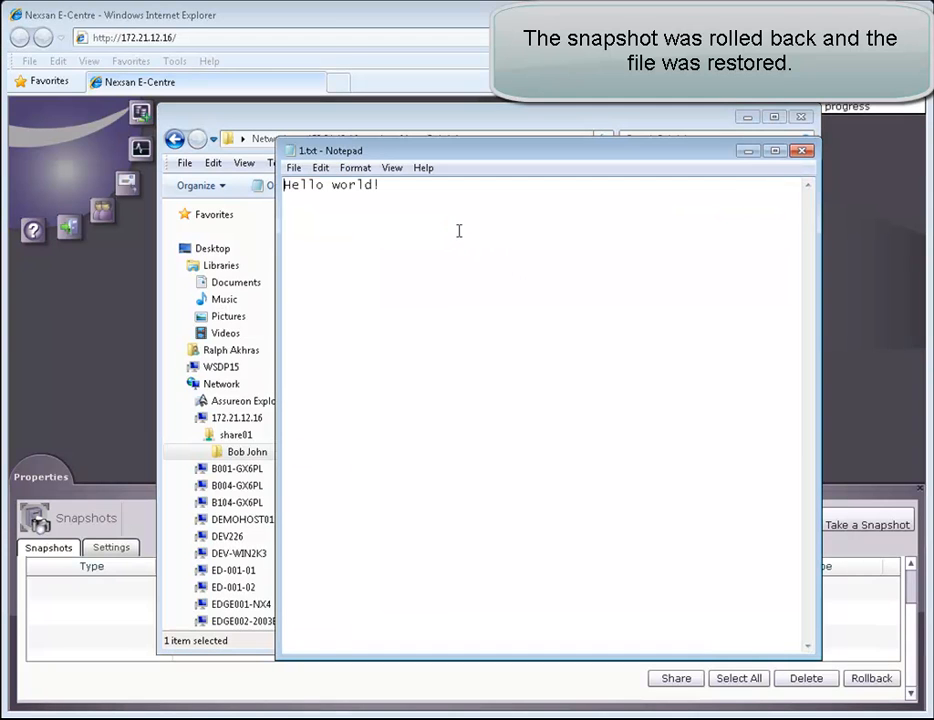
pyautogui.click(801, 150)
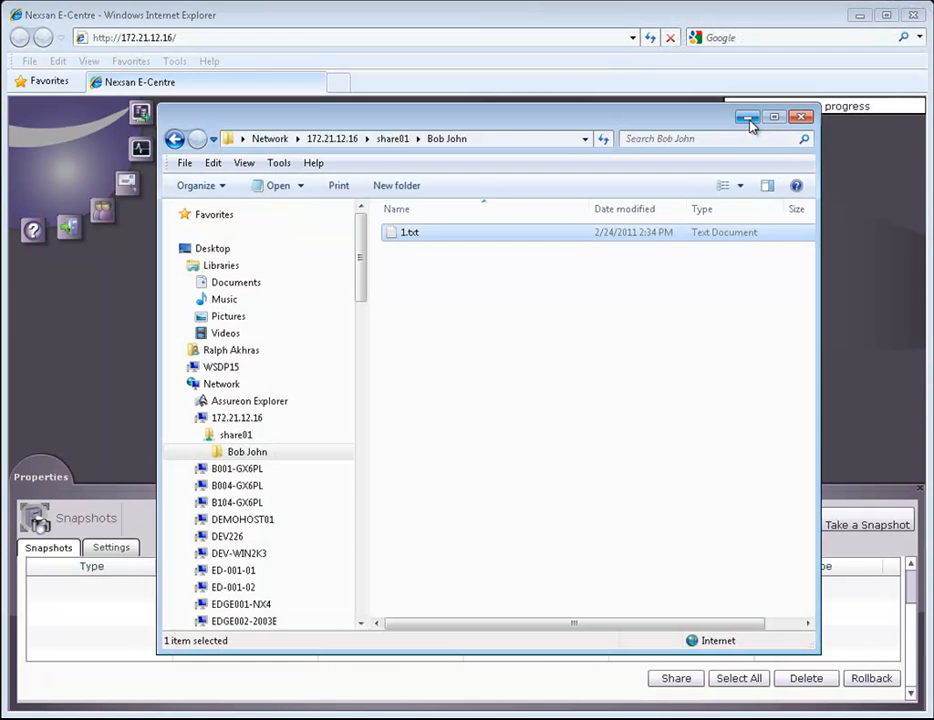
pyautogui.click(749, 119)
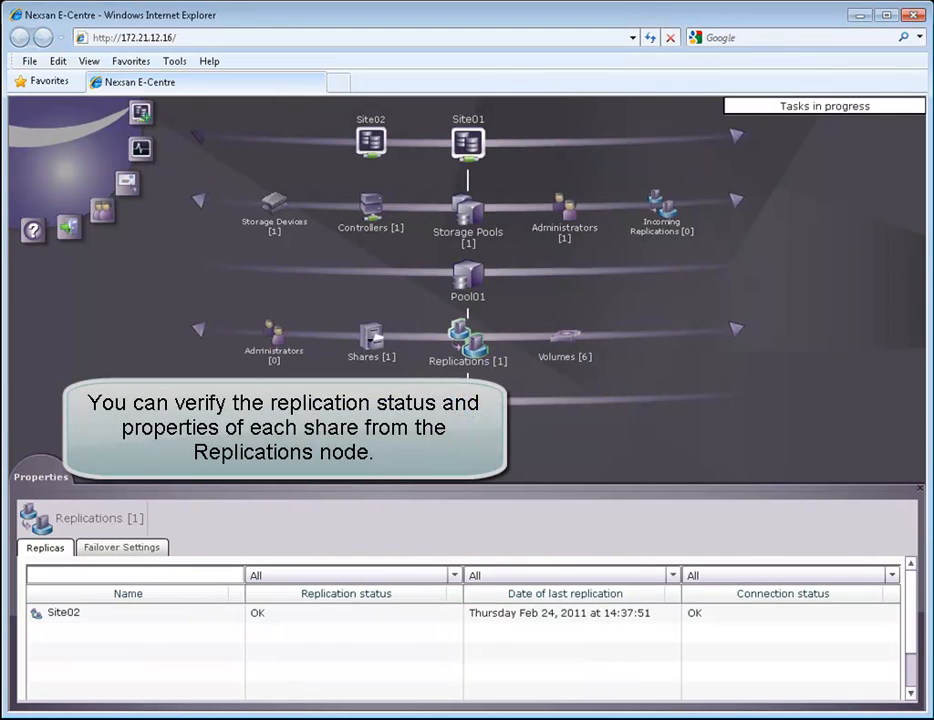
# Check the Site02 replica's status (OK), its daily 22:00 schedule, and Share01 replication enabled
pyautogui.click(469, 403)
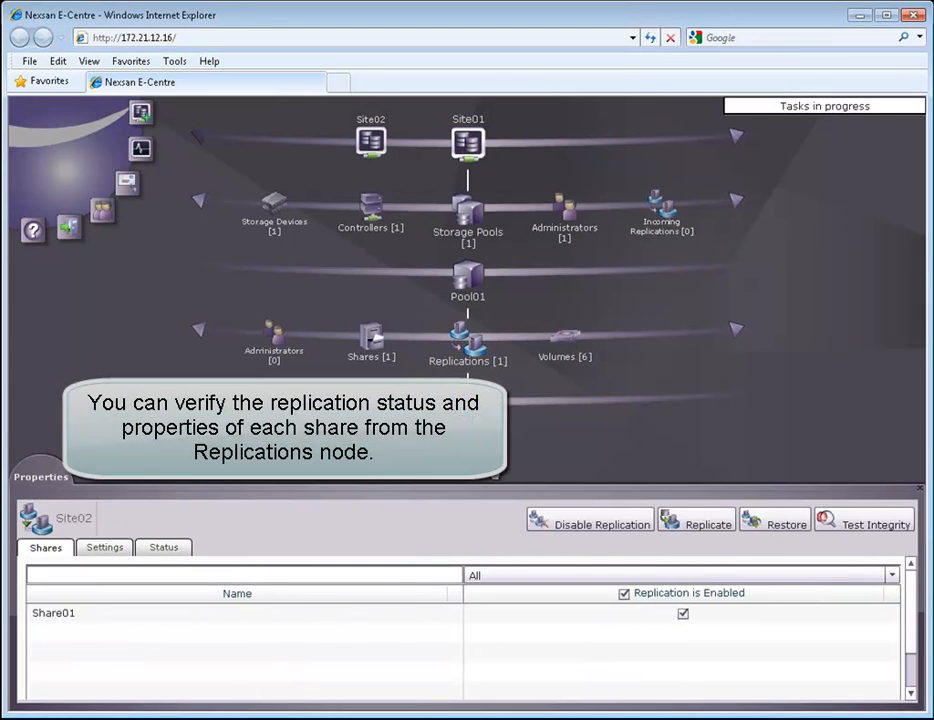
pyautogui.click(168, 550)
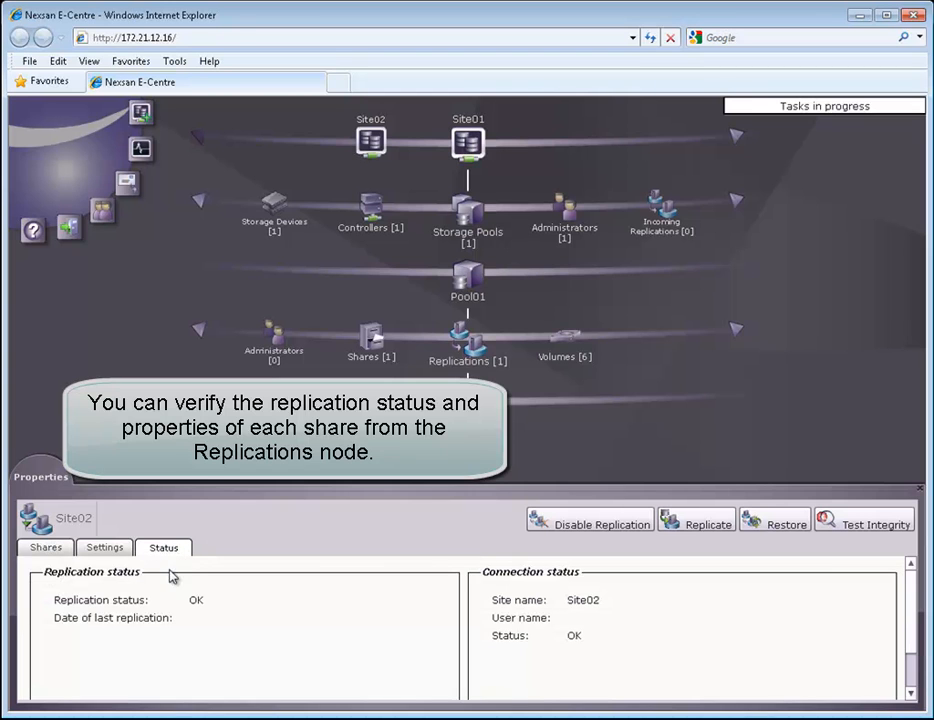
pyautogui.click(108, 548)
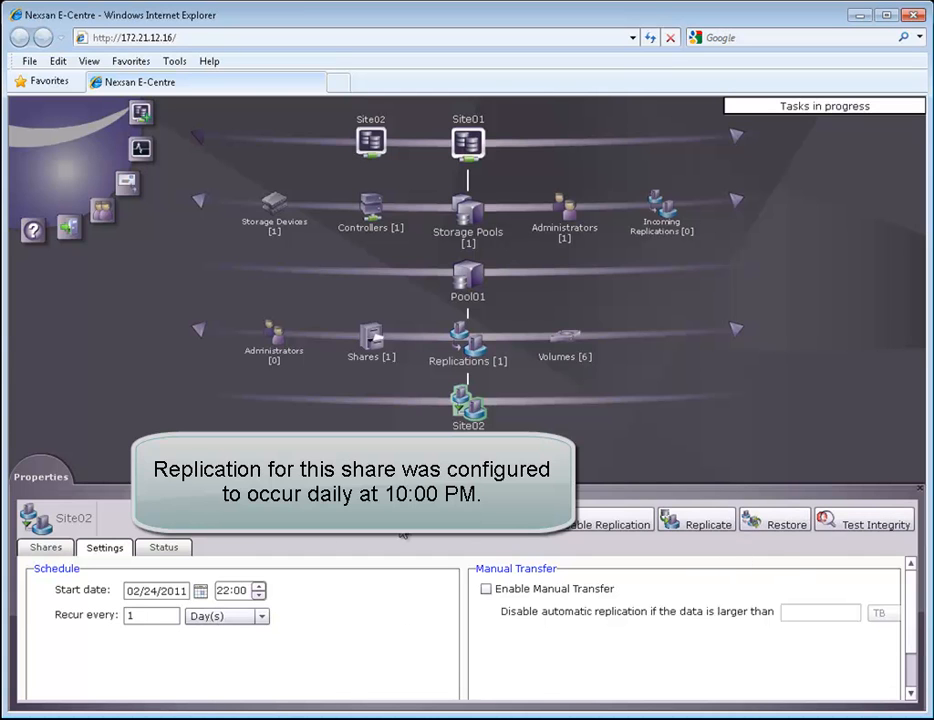
pyautogui.click(73, 552)
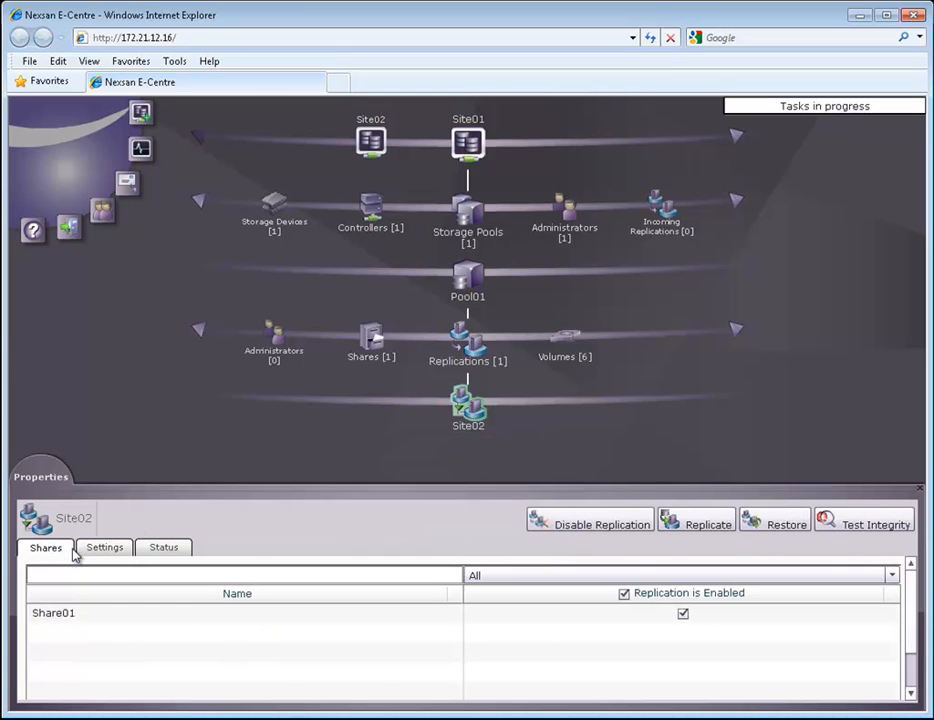
# Start an immediate replication of all shares to Site02
pyautogui.click(697, 524)
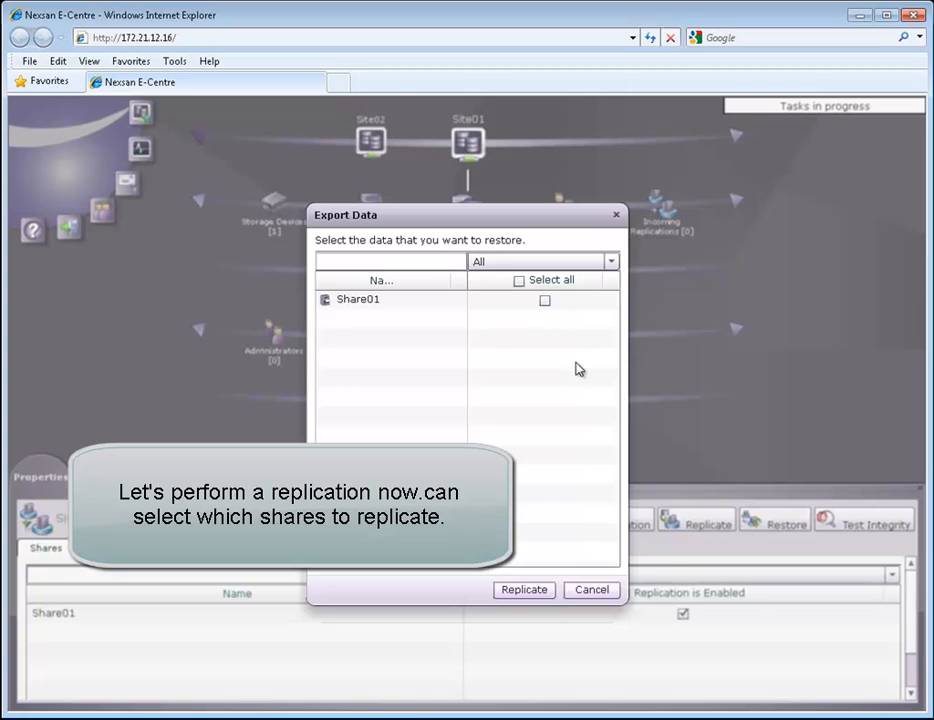
pyautogui.click(519, 281)
pyautogui.click(533, 591)
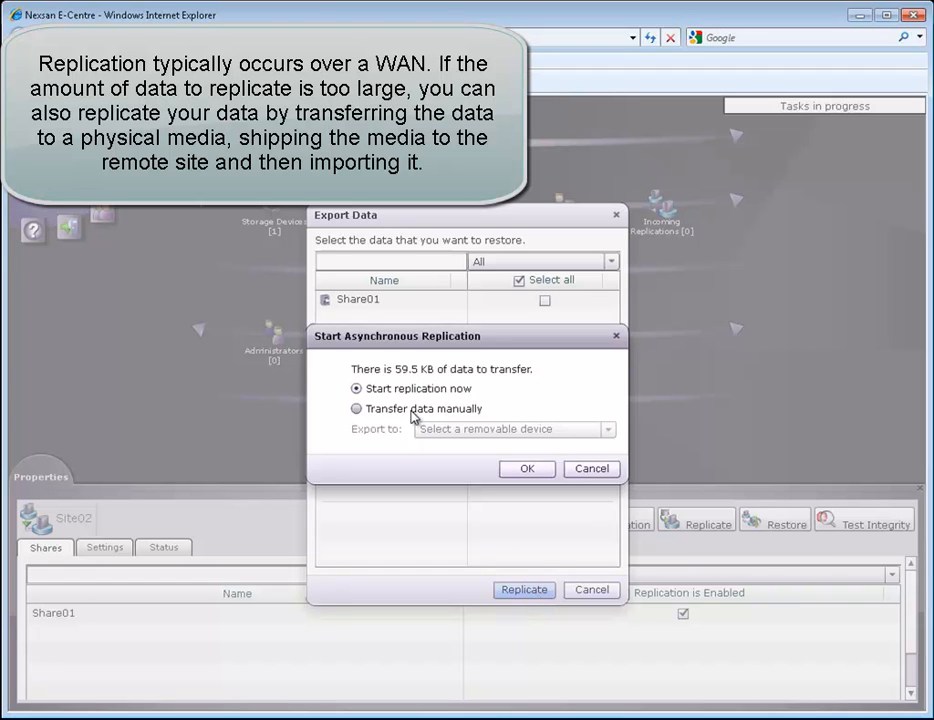
pyautogui.click(527, 469)
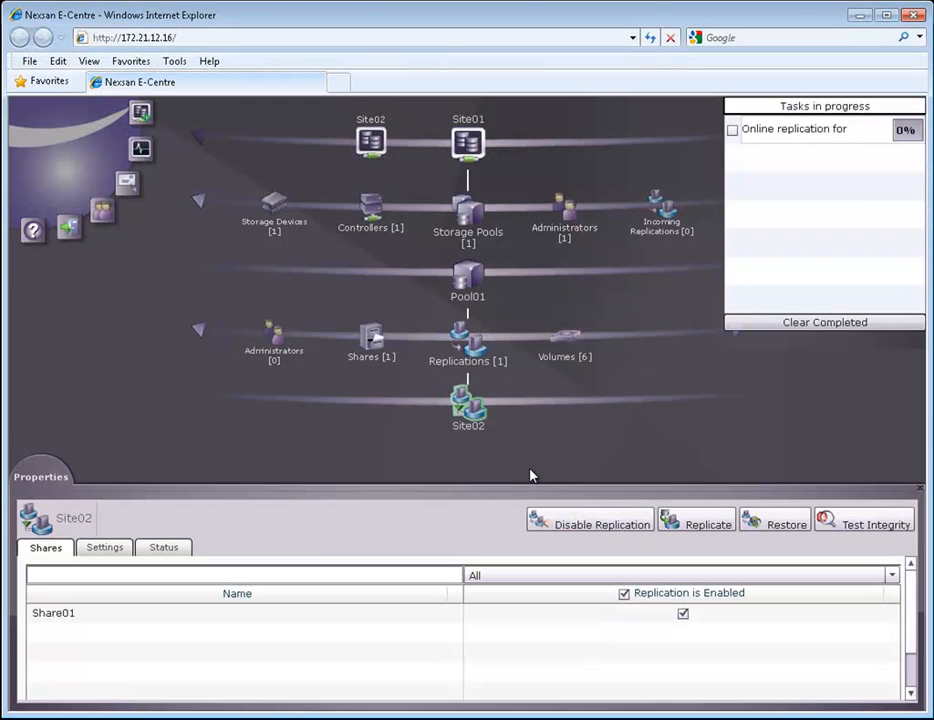
# Confirm the Site02 replication finished OK at 14:38:49 and clear the completed task
pyautogui.click(816, 110)
pyautogui.click(815, 108)
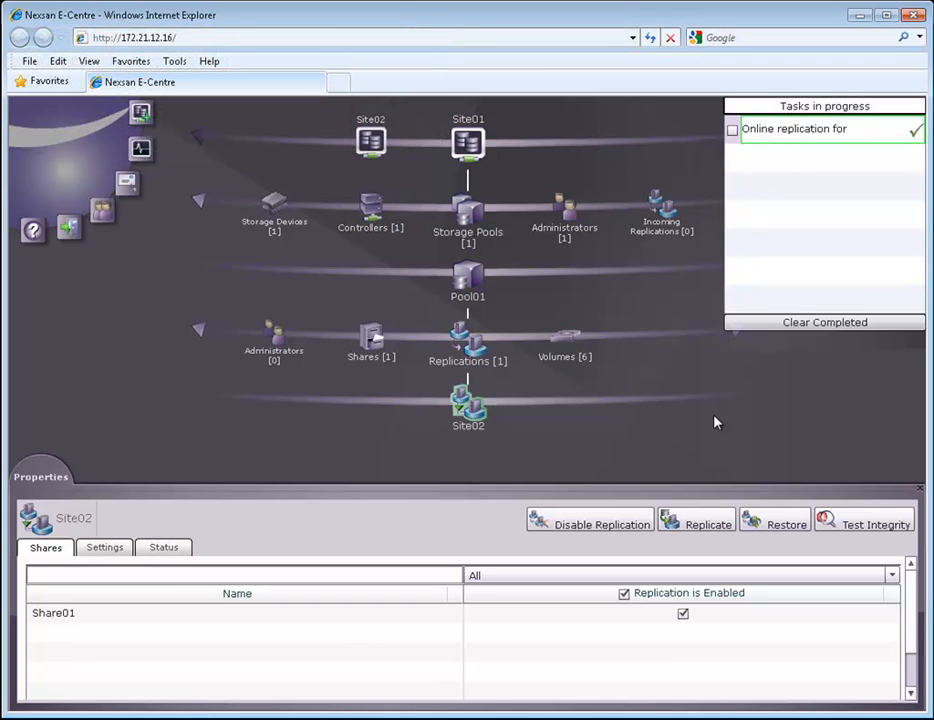
pyautogui.click(461, 335)
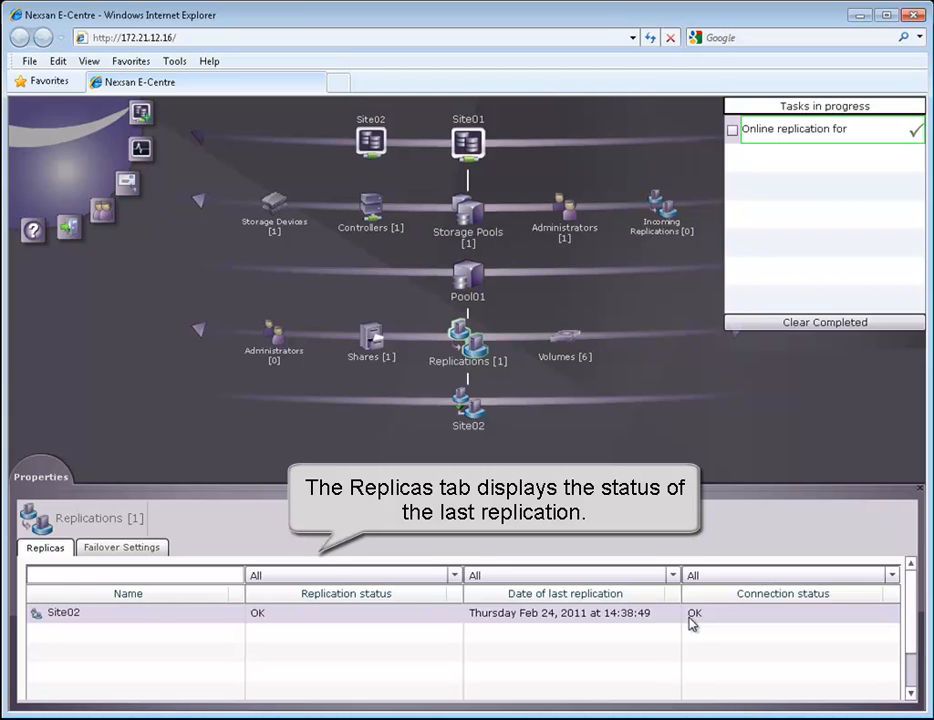
pyautogui.click(771, 324)
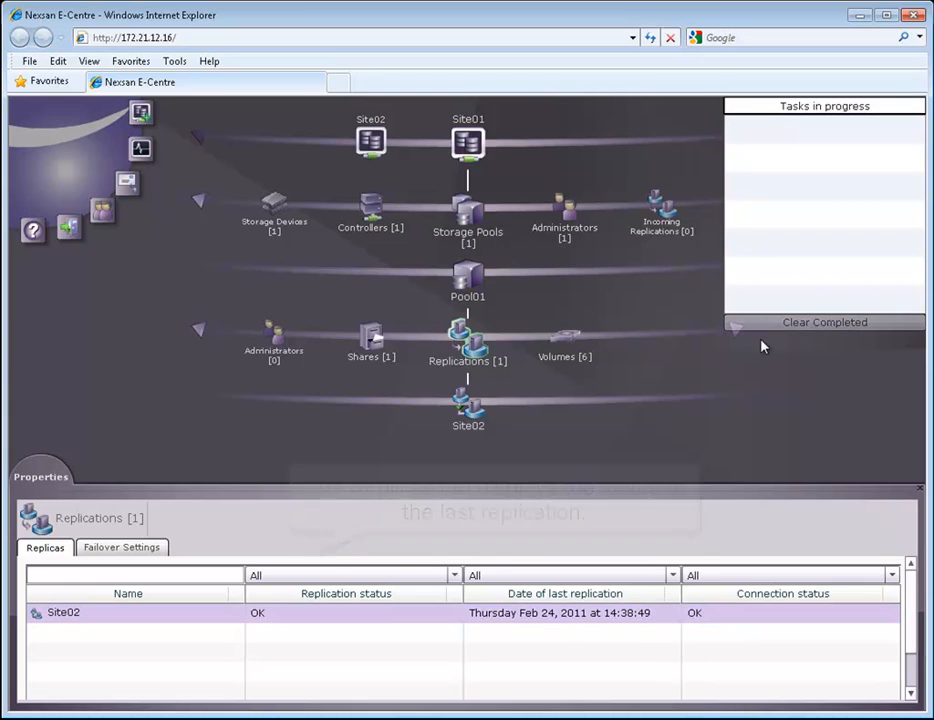
pyautogui.click(806, 108)
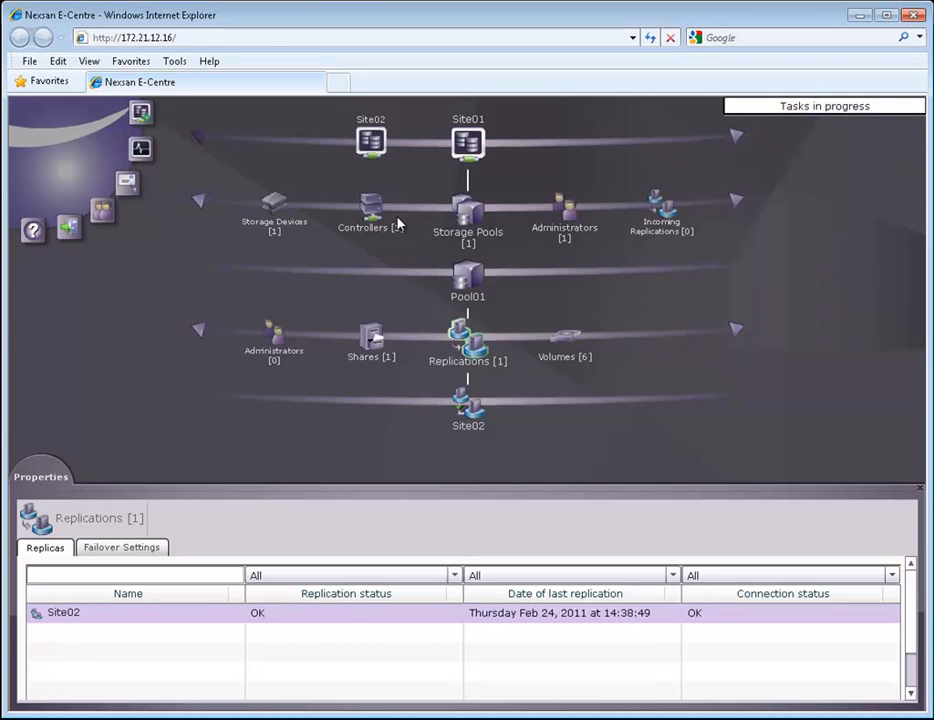
# Show the ECentre01 controller's properties with its IP settings
pyautogui.click(368, 215)
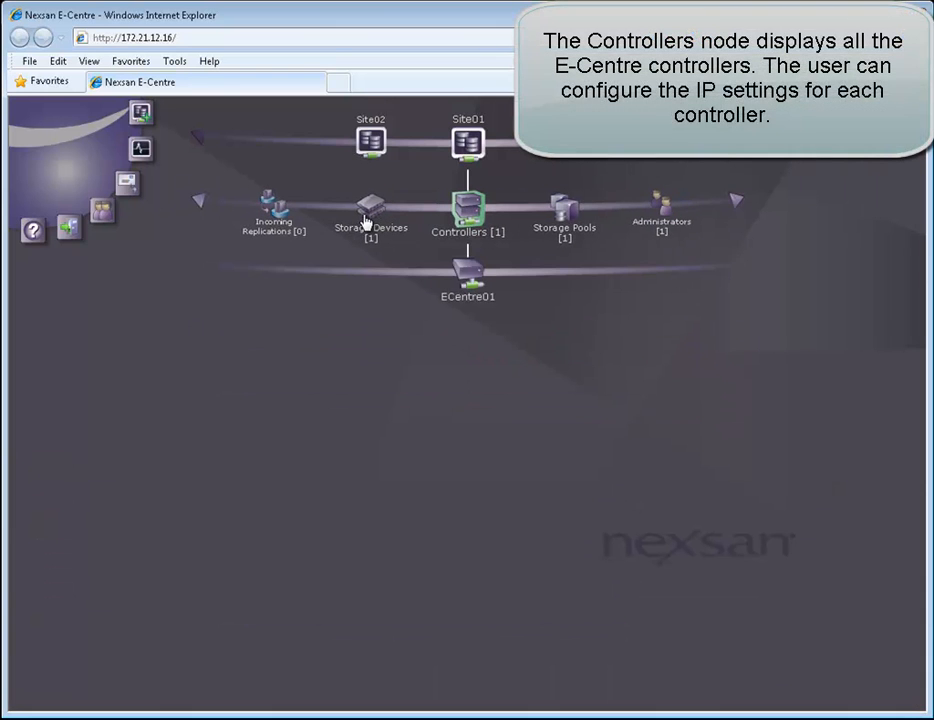
pyautogui.click(473, 274)
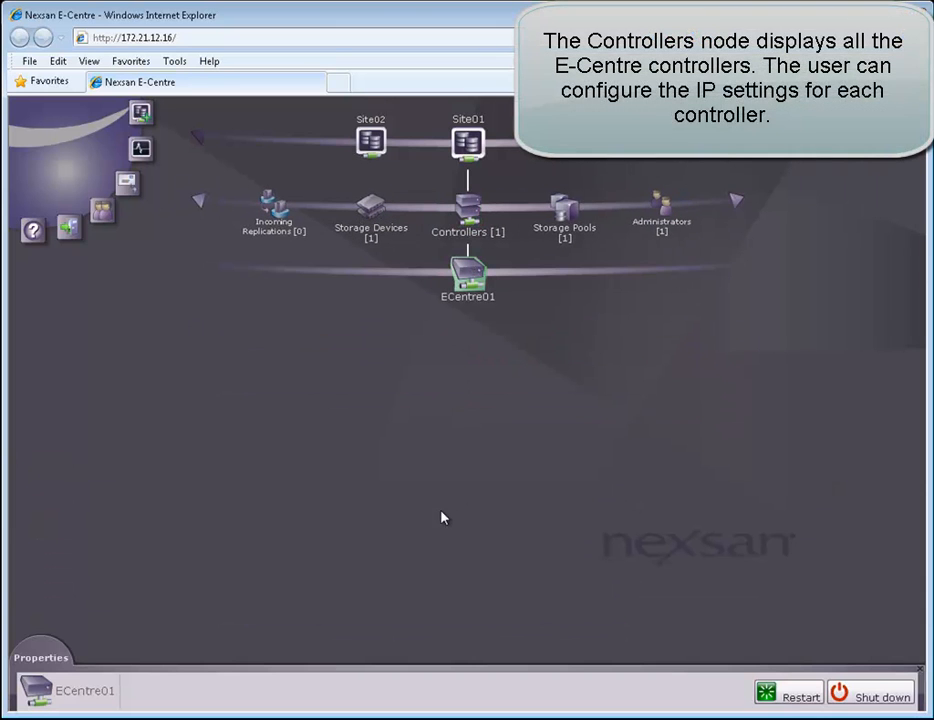
pyautogui.click(35, 657)
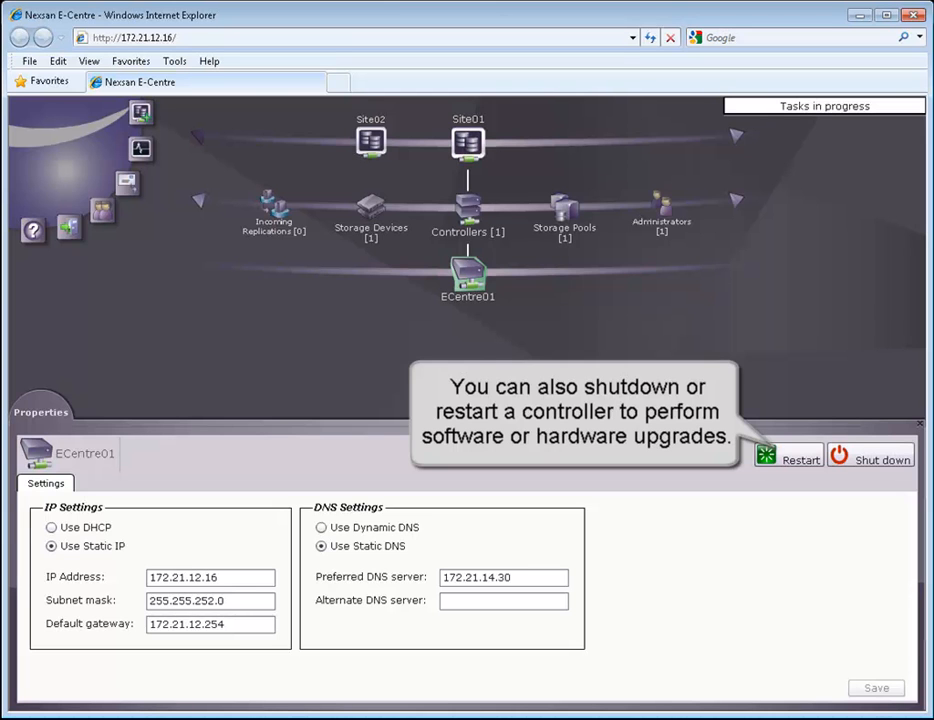
# List the Direct Attached Storage volumes: 22.70 GB used of 5.52 TB, disks in Pool01
pyautogui.click(368, 216)
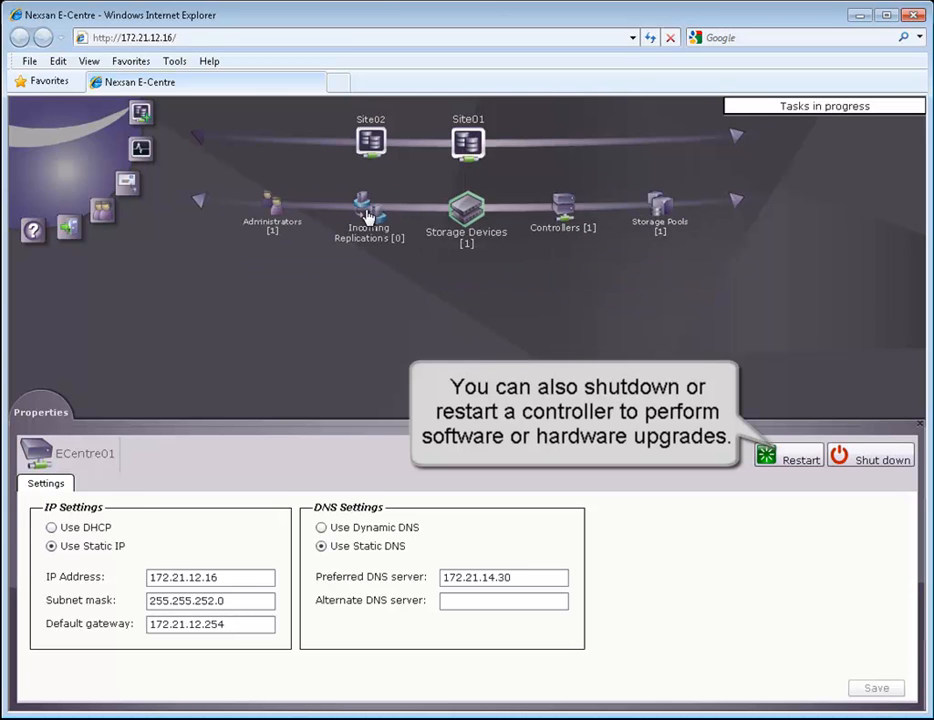
pyautogui.click(469, 279)
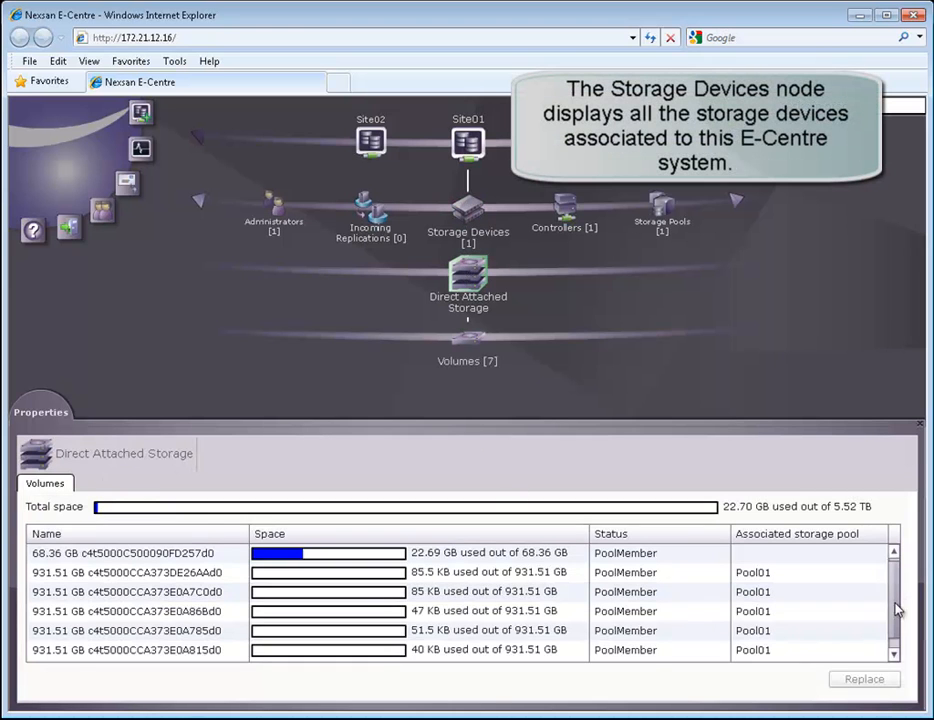
pyautogui.scroll(-1, 893, 592)
# Show the Administrators node's Accounts, listing its single domain administrator account
pyautogui.click(888, 553)
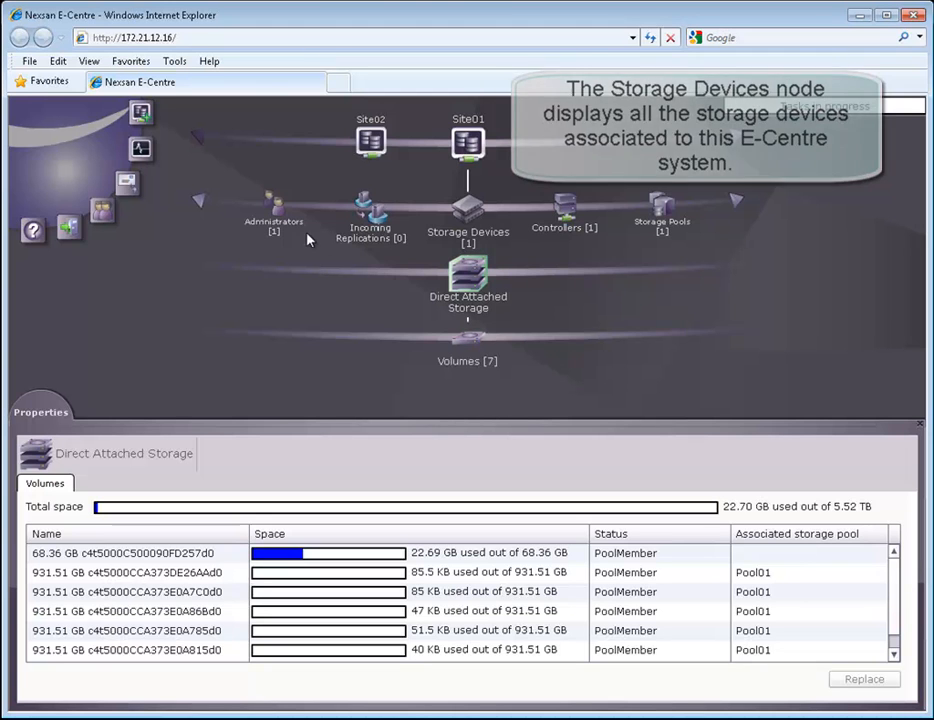
pyautogui.click(273, 214)
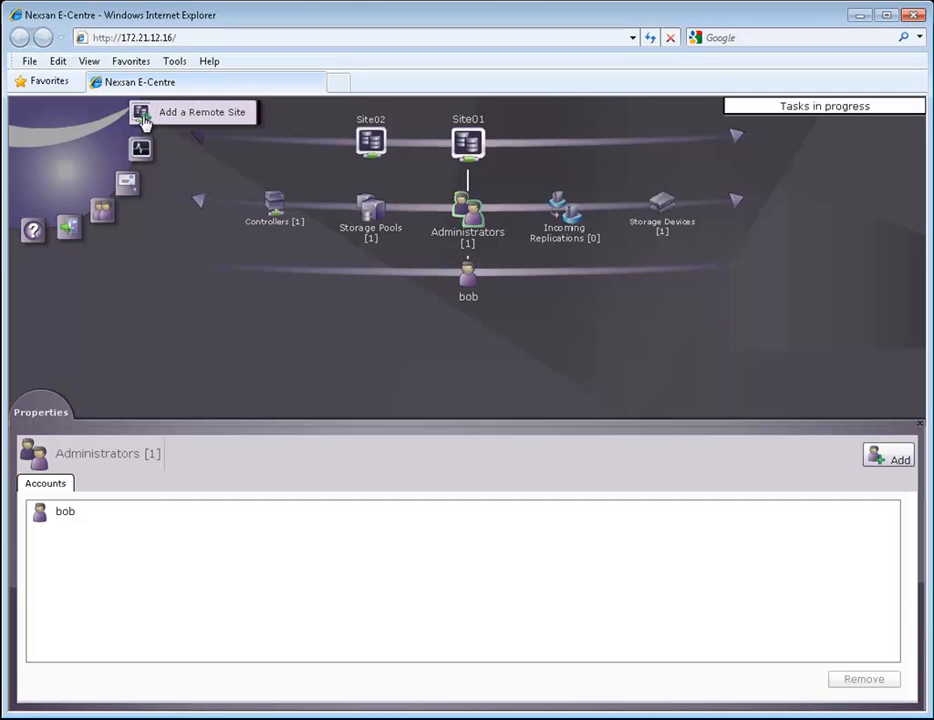
pyautogui.moveTo(148, 148)
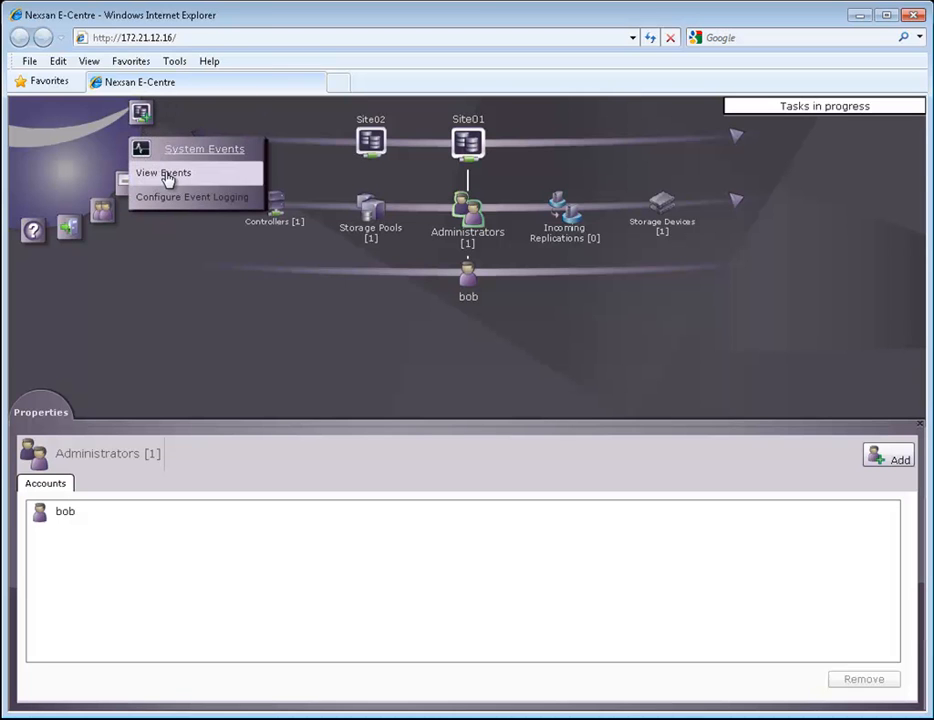
pyautogui.click(165, 174)
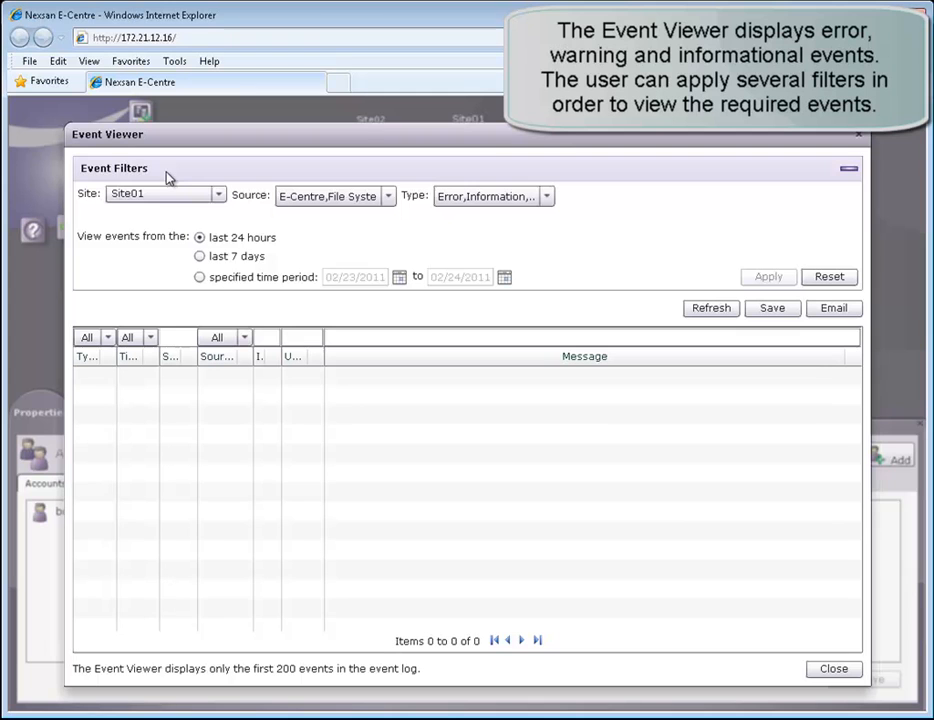
pyautogui.click(200, 256)
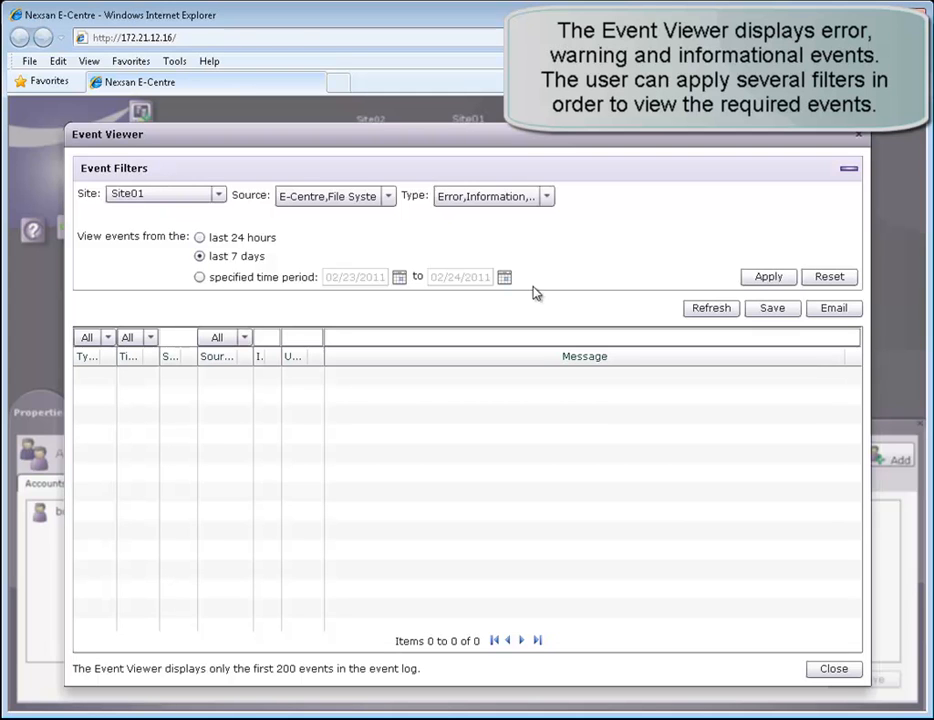
pyautogui.click(769, 277)
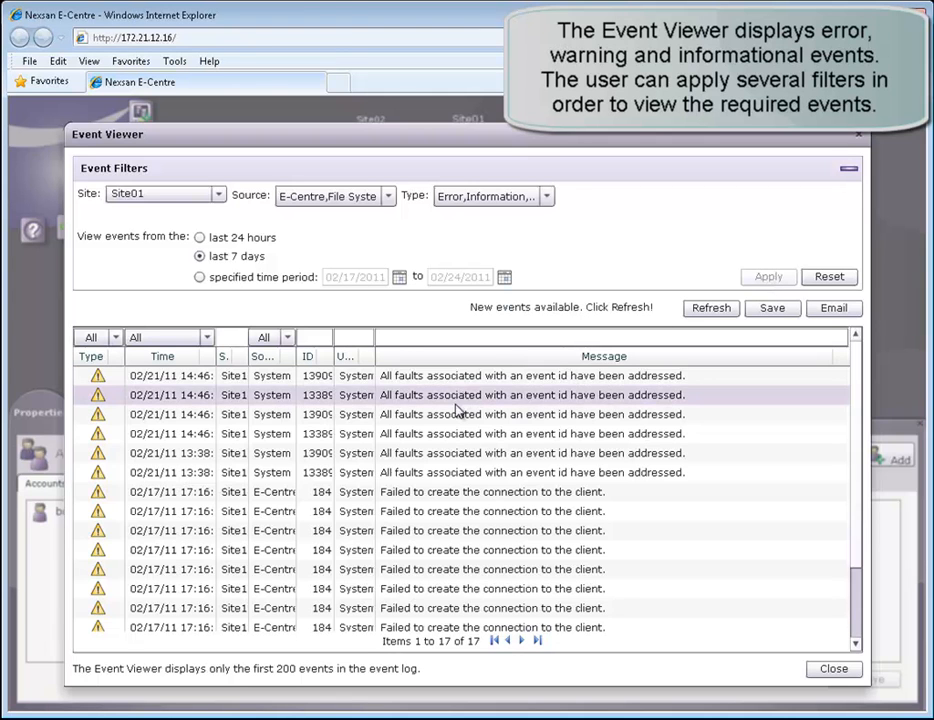
pyautogui.click(287, 339)
pyautogui.click(287, 380)
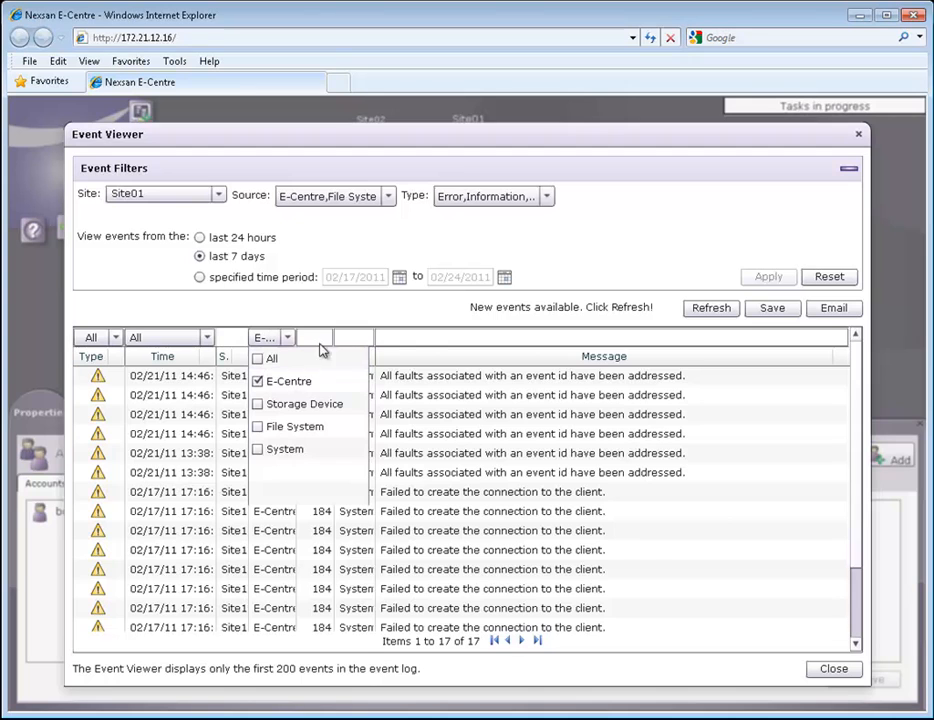
pyautogui.click(409, 337)
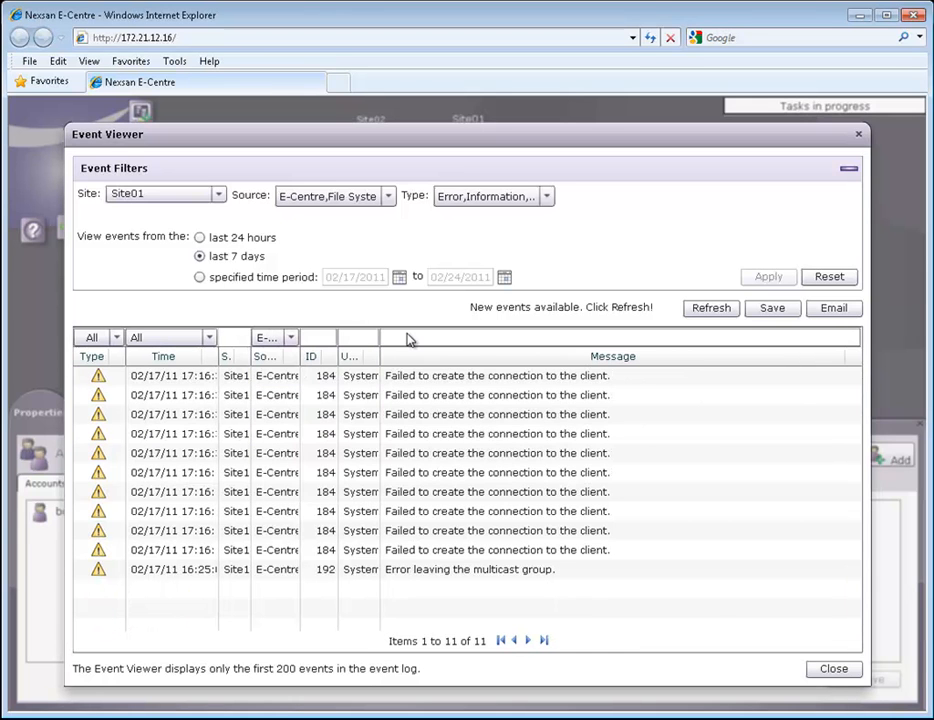
pyautogui.click(209, 341)
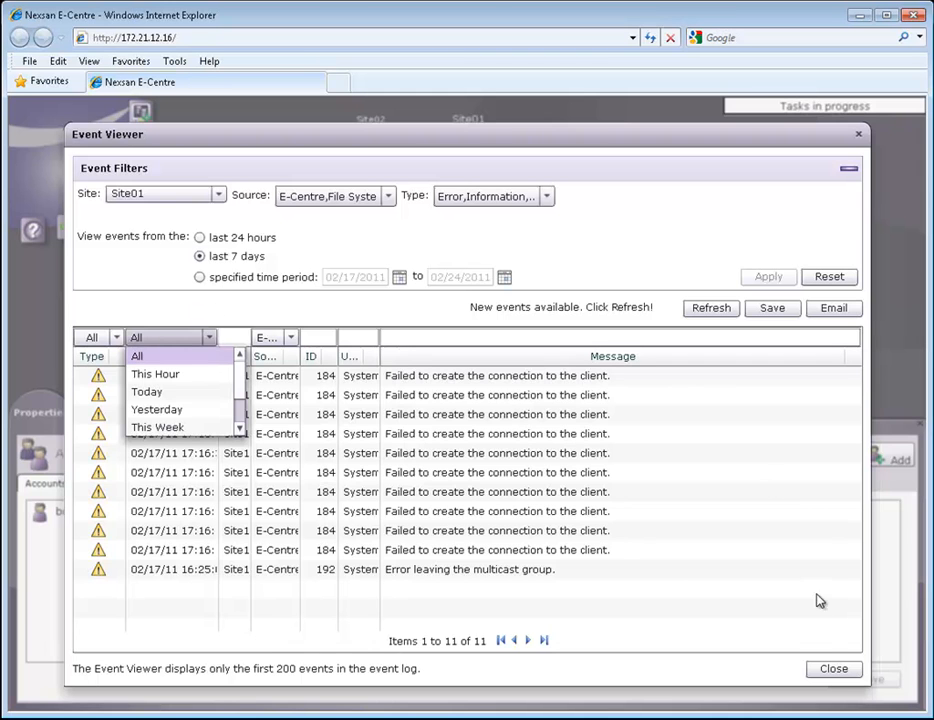
pyautogui.click(833, 667)
pyautogui.click(833, 667)
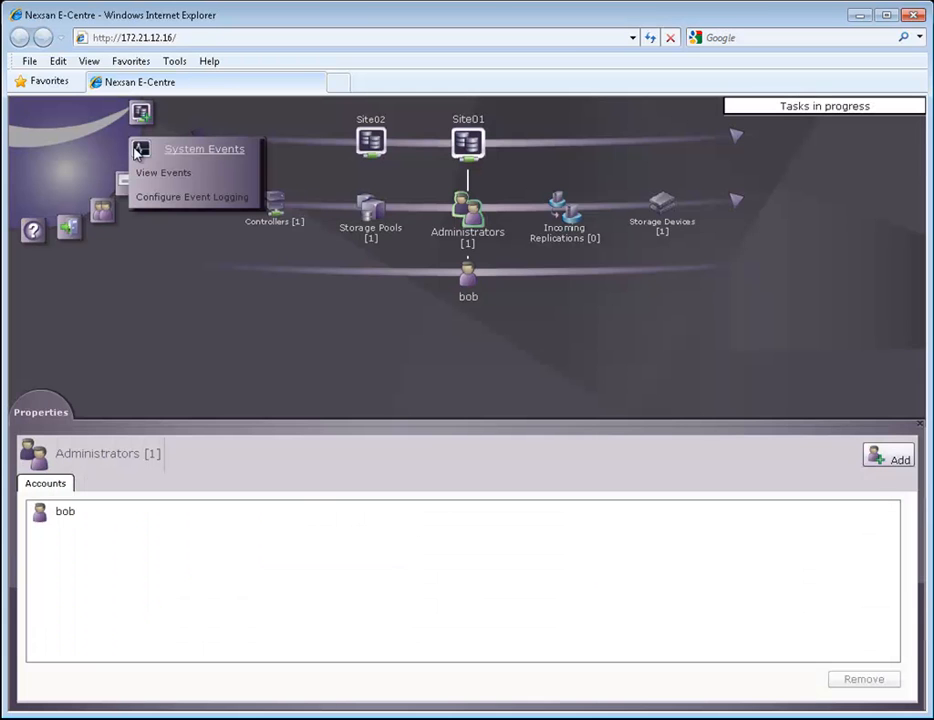
pyautogui.click(152, 196)
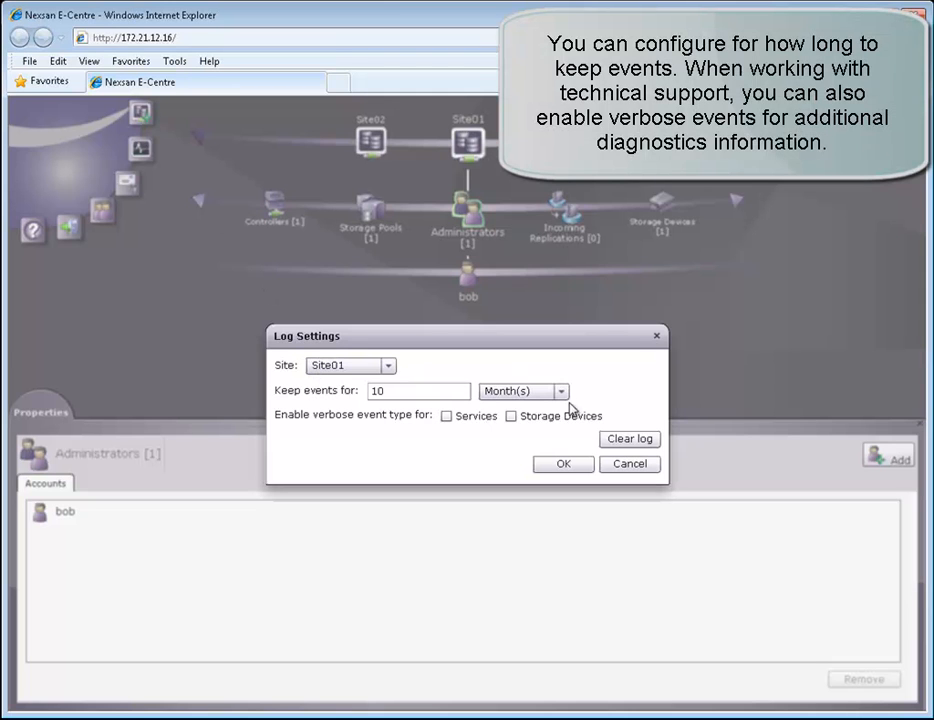
pyautogui.click(627, 463)
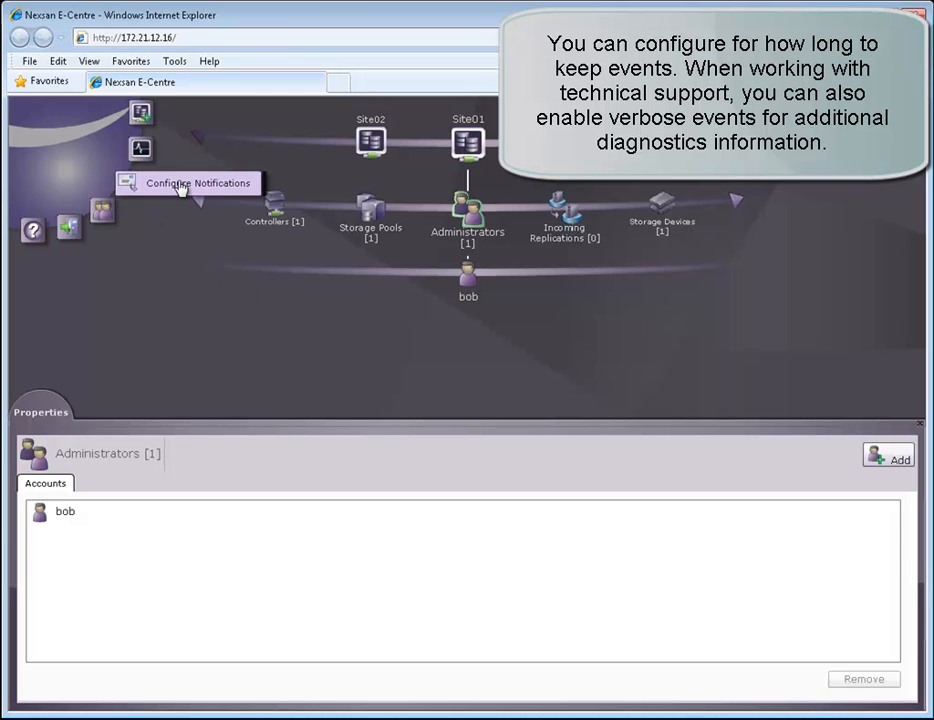
pyautogui.click(180, 186)
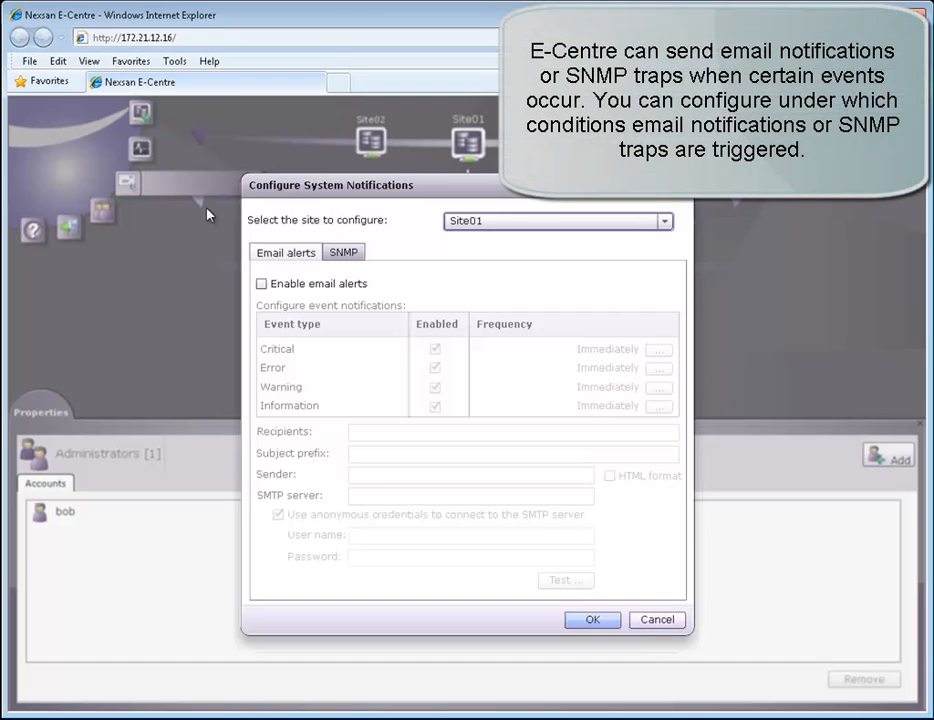
pyautogui.click(261, 285)
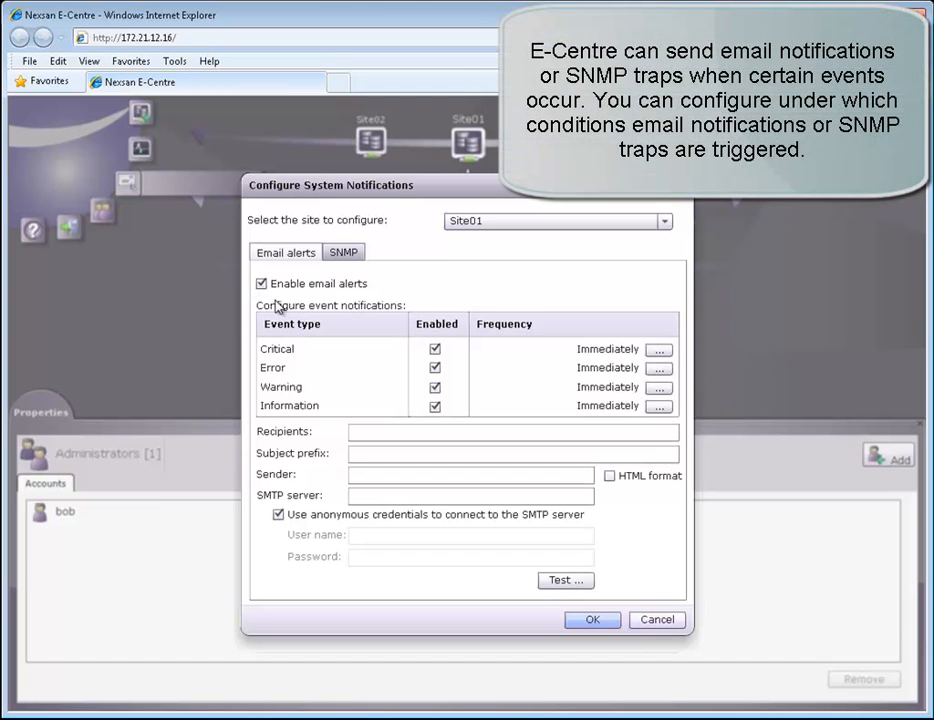
pyautogui.click(661, 370)
pyautogui.click(308, 376)
pyautogui.click(309, 403)
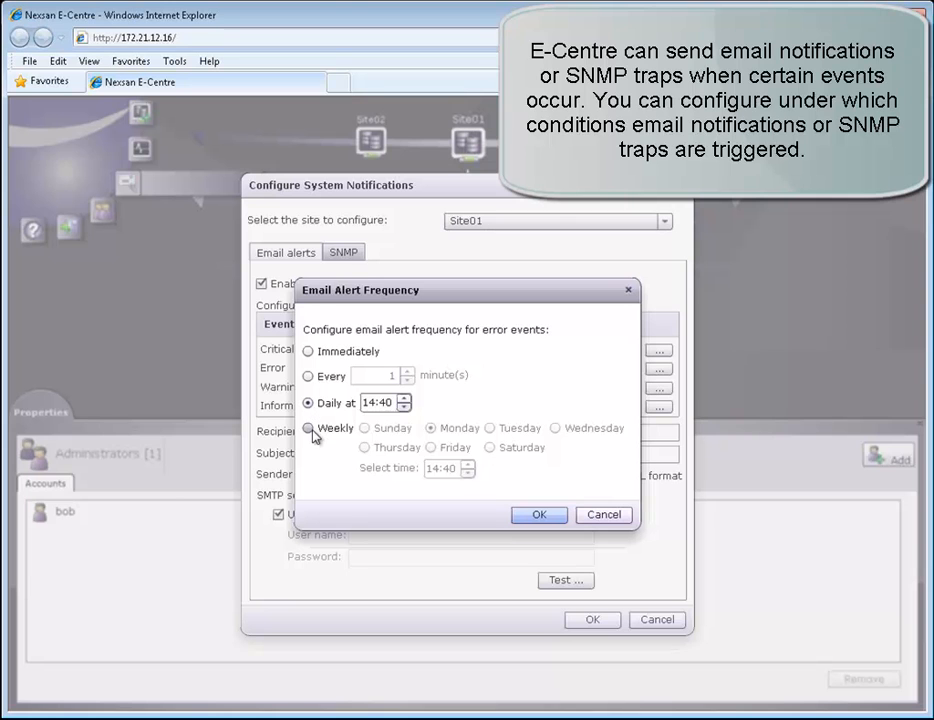
pyautogui.click(309, 428)
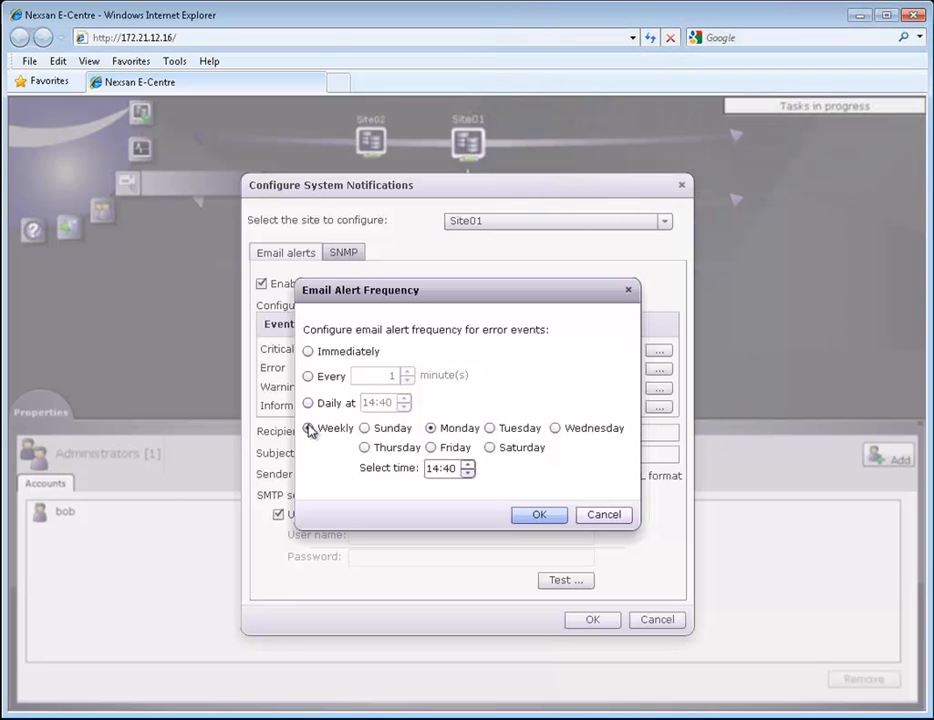
pyautogui.click(603, 516)
pyautogui.click(345, 256)
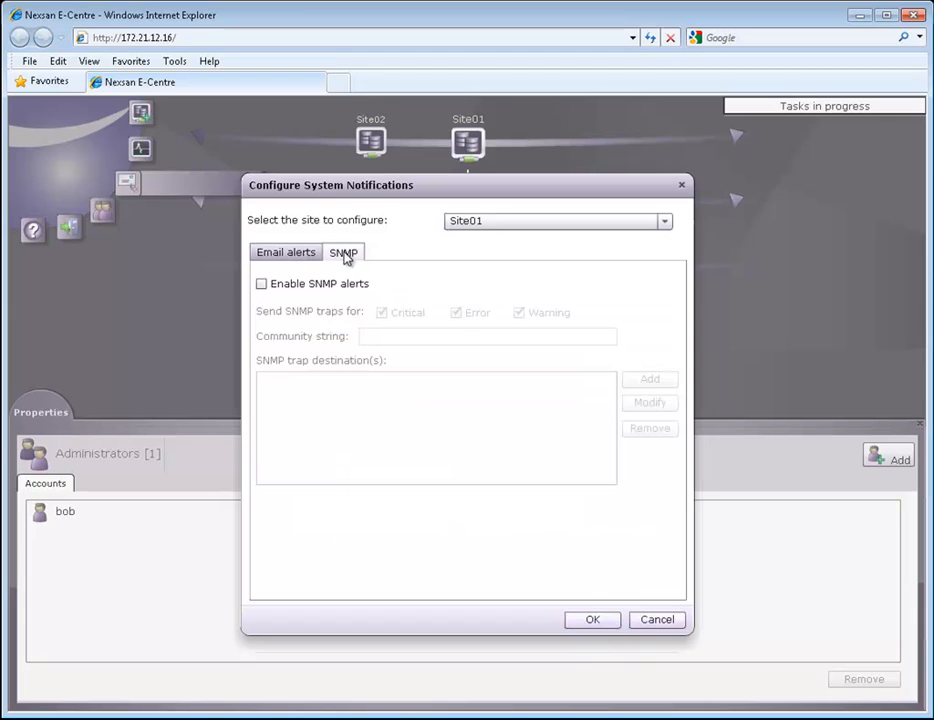
pyautogui.click(261, 285)
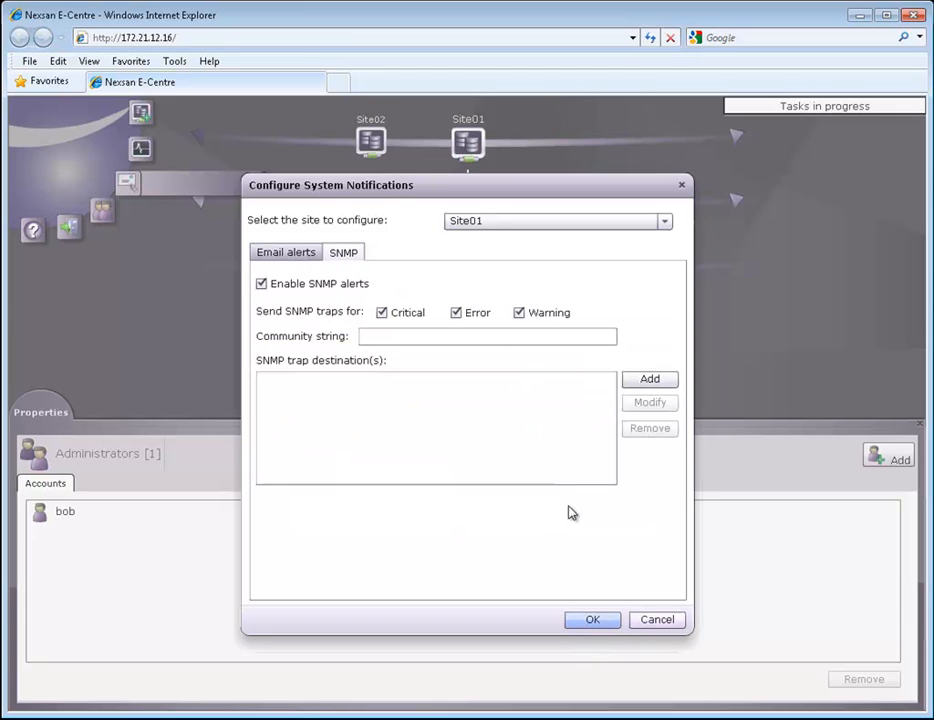
pyautogui.click(655, 619)
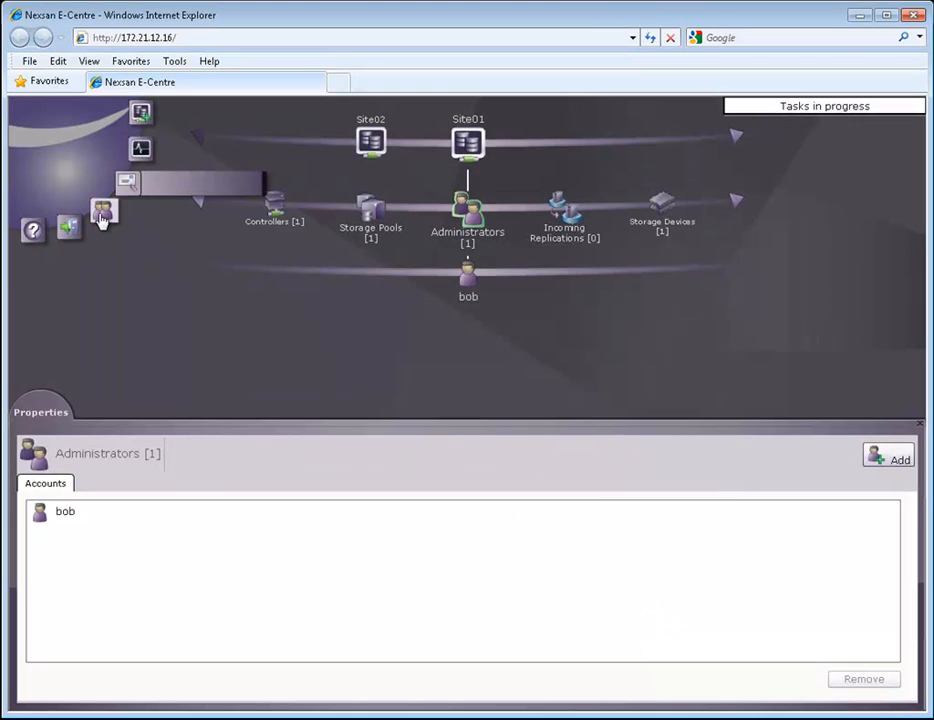
# Review the Administrator's and another user's rights in Manage Users and Groups, then open Help
pyautogui.click(146, 216)
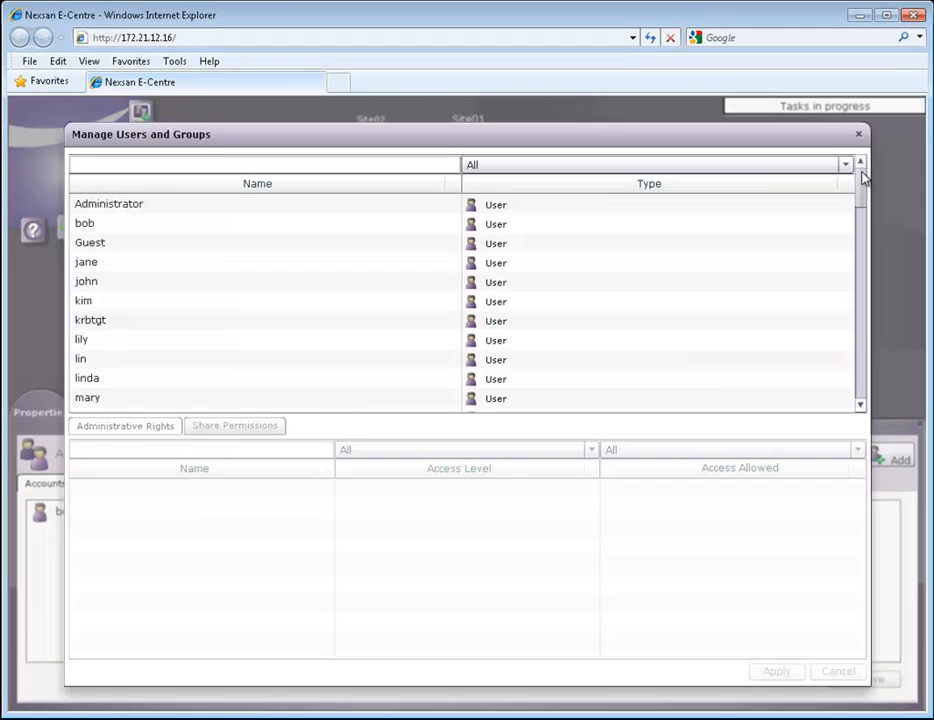
pyautogui.click(256, 205)
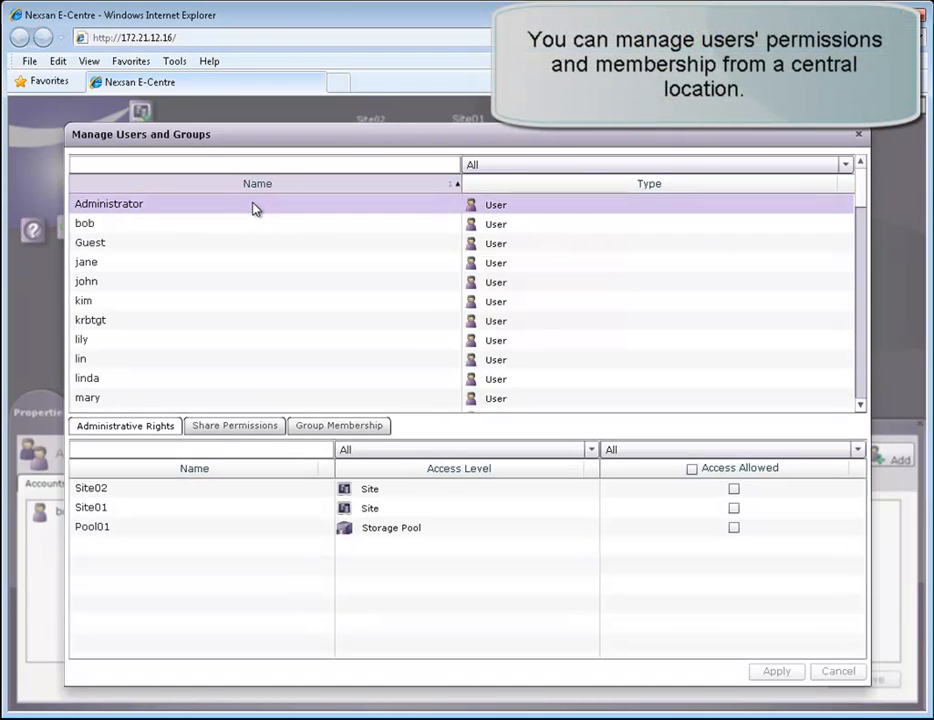
pyautogui.click(240, 229)
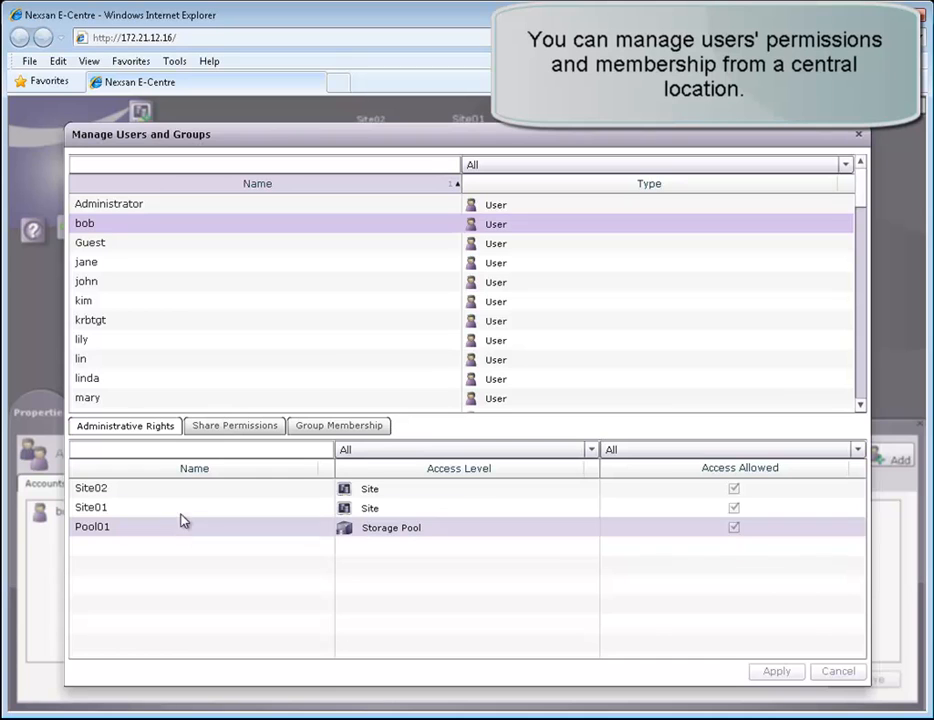
pyautogui.click(857, 134)
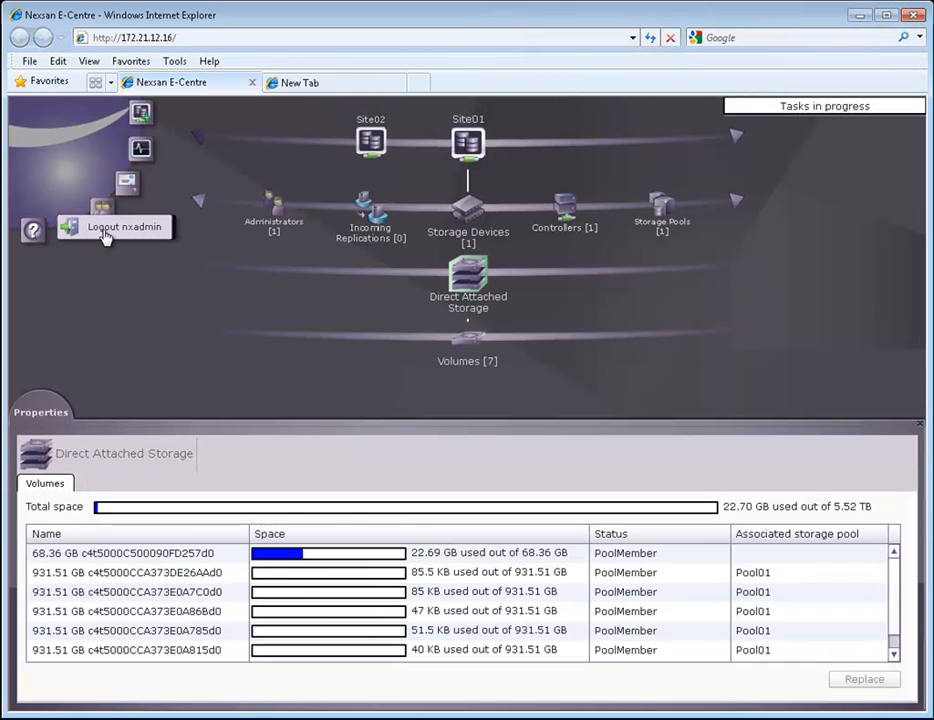
pyautogui.click(33, 230)
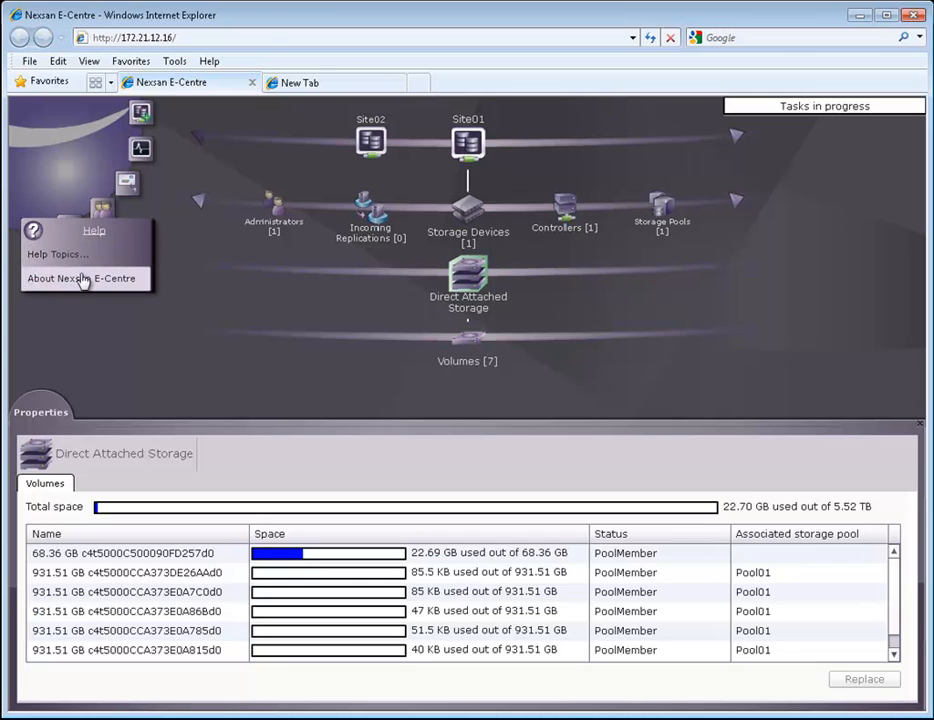